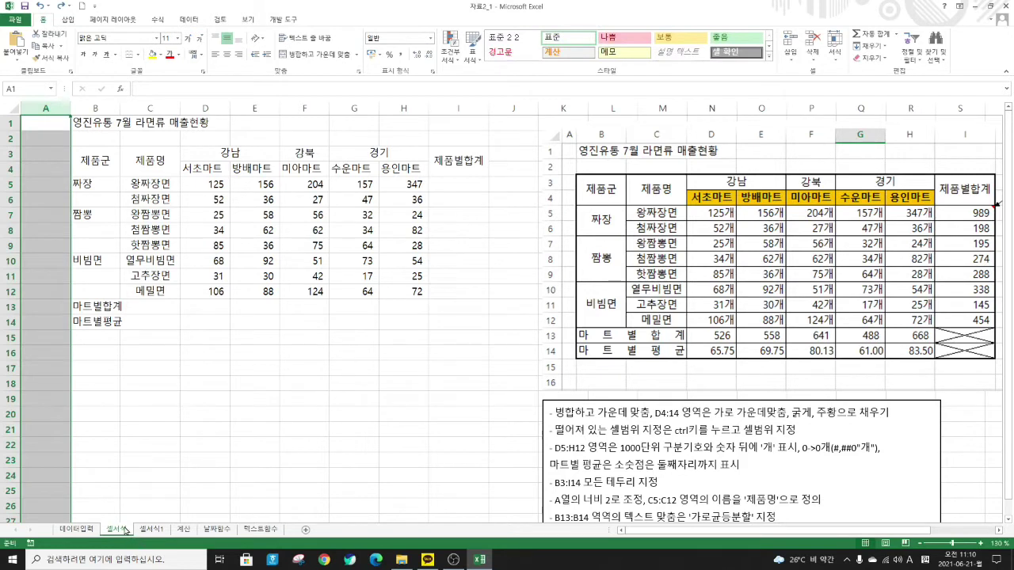
Set the width of column A to 2
right_click(46, 109)
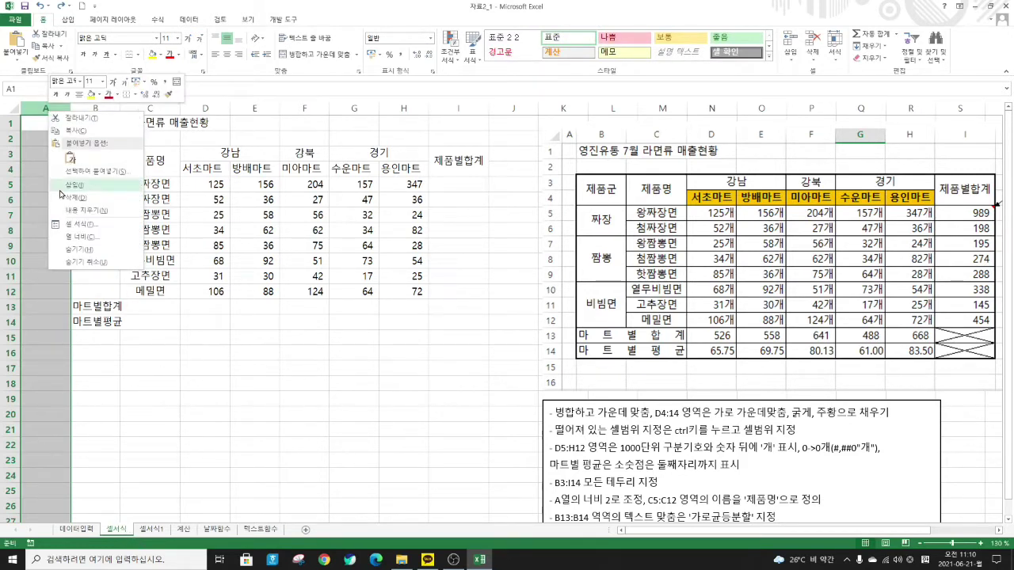
click(76, 237)
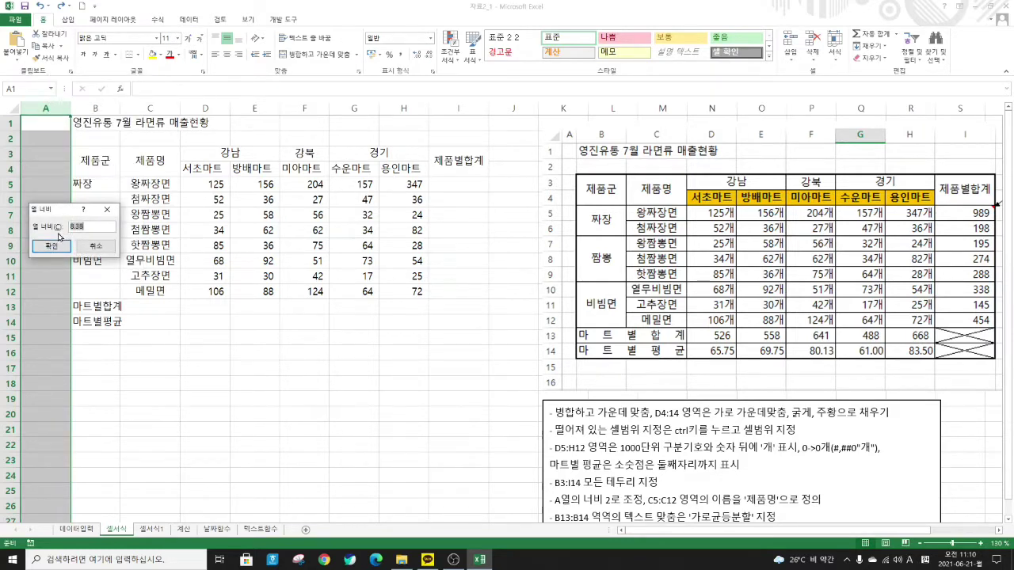
text(2)
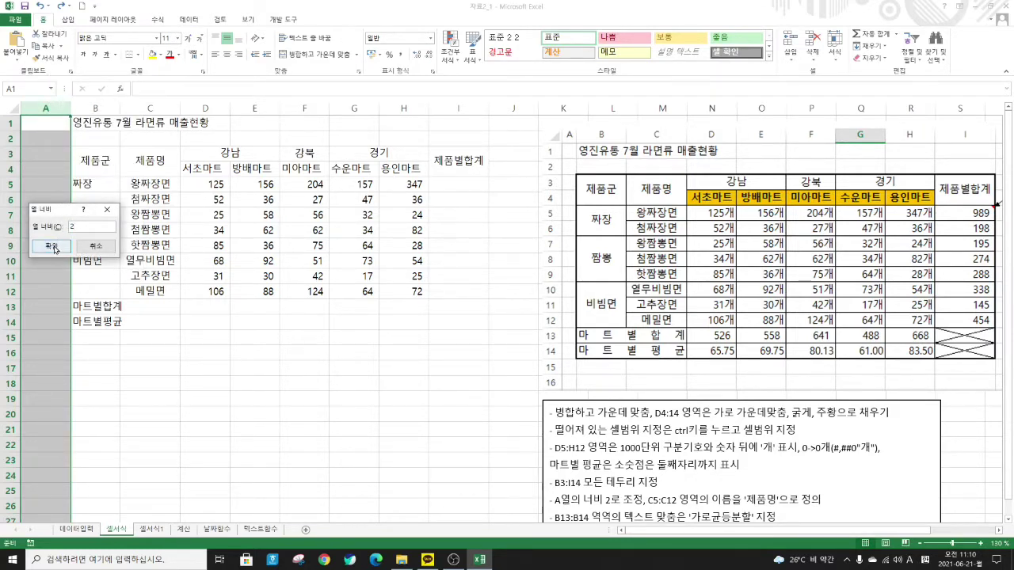
click(52, 247)
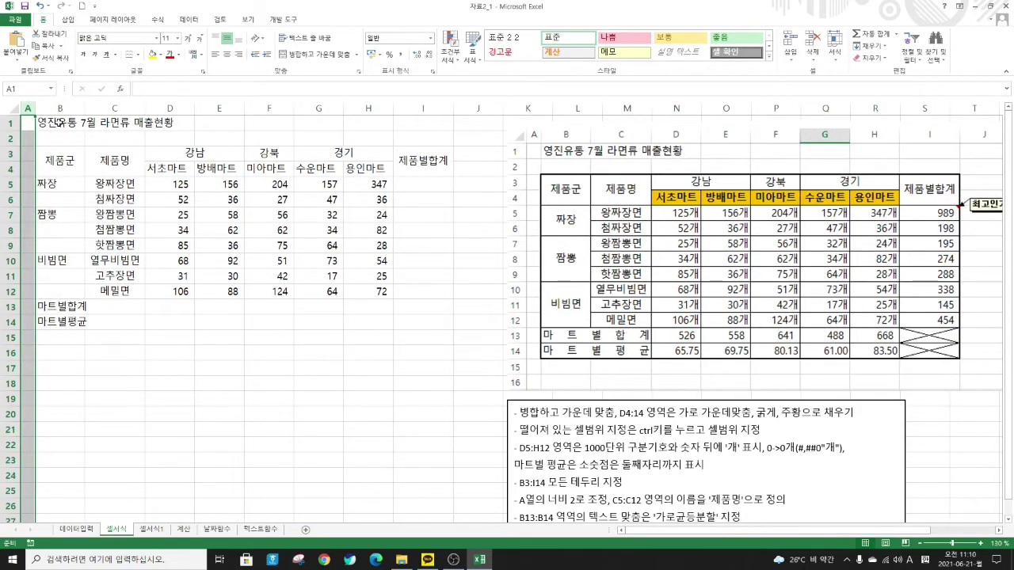
Try merging and centering the title across B1:I1, and unmerge it again
drag(60, 123, 422, 127)
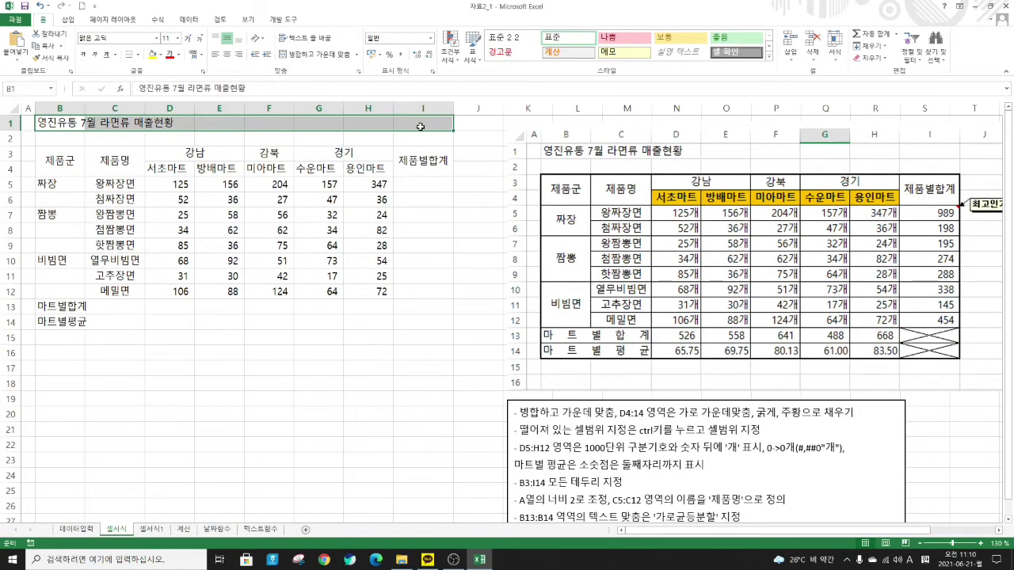
right_click(216, 124)
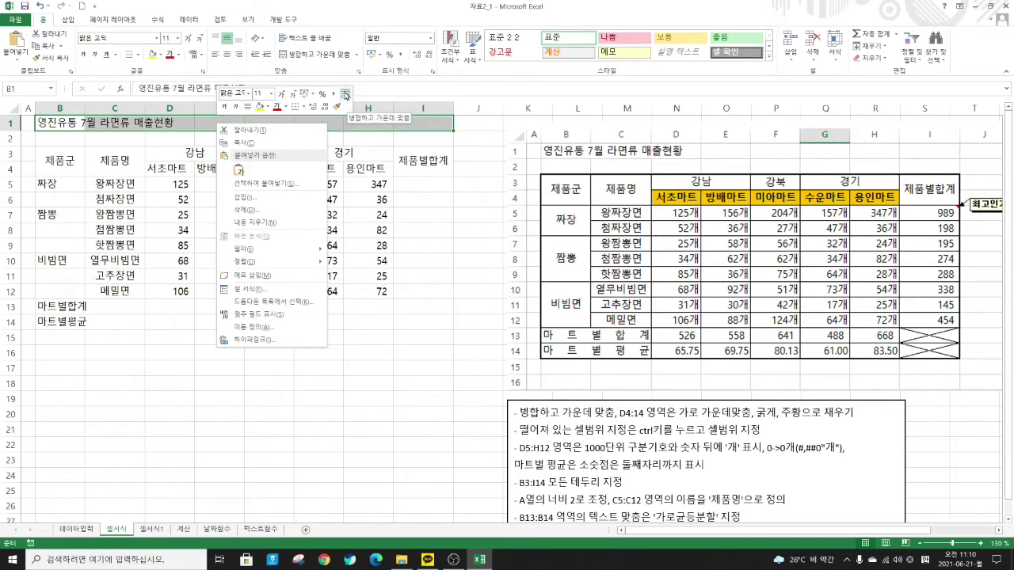
click(346, 94)
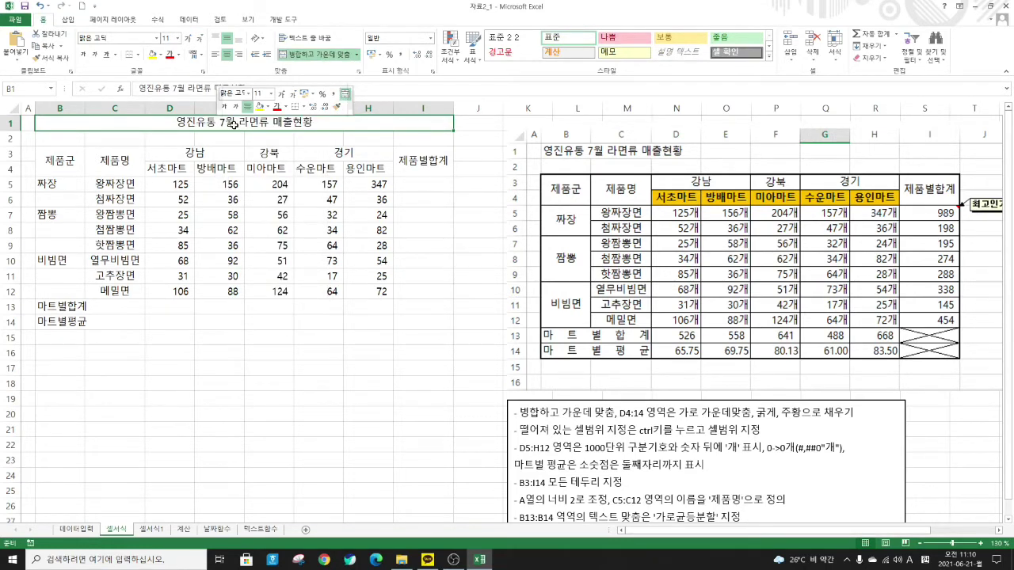
click(345, 94)
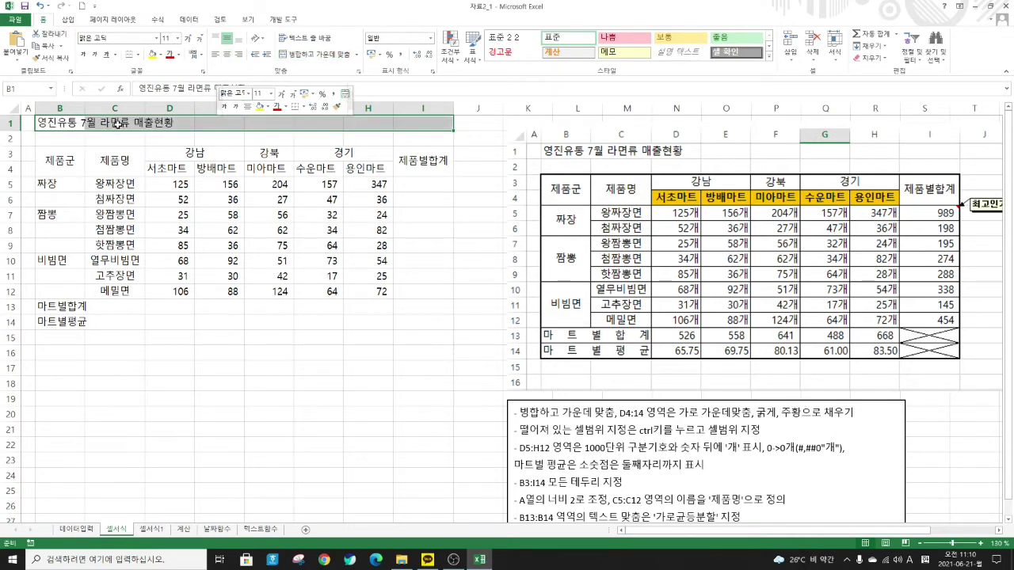
Center the title across B1:I1 without merging, using the horizontal alignment option 선택 영역의 가운데로
right_click(219, 122)
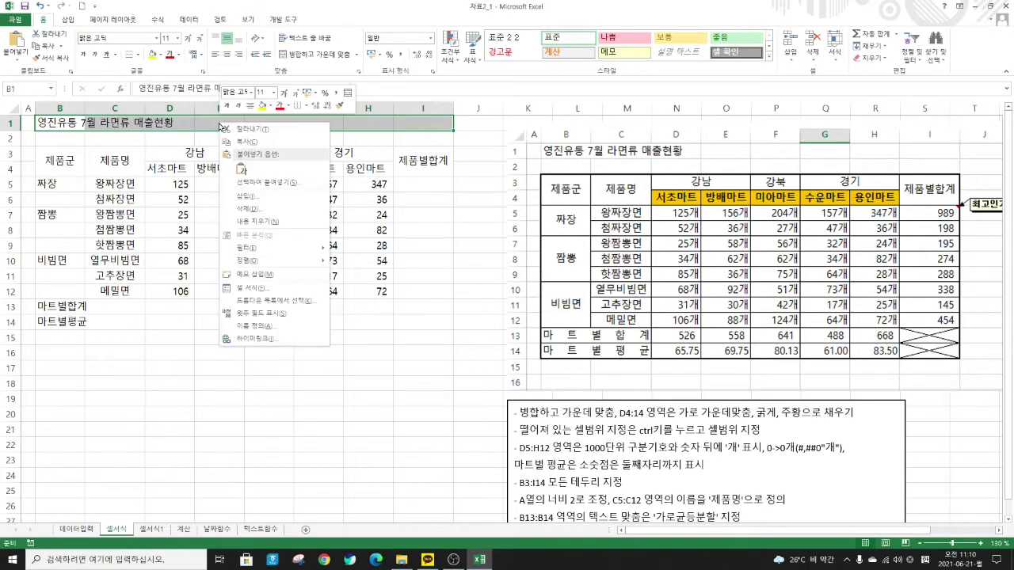
click(258, 290)
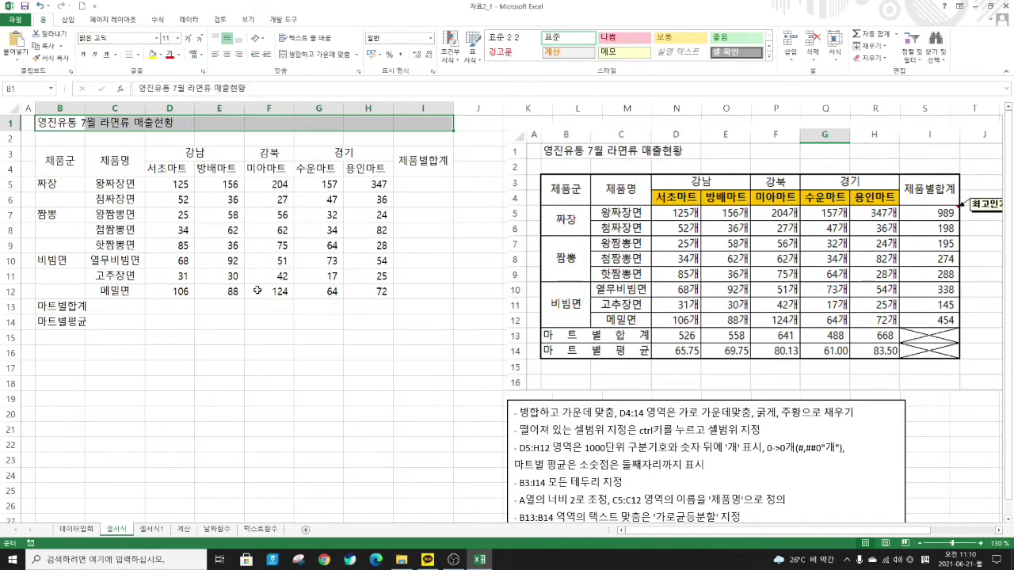
click(169, 170)
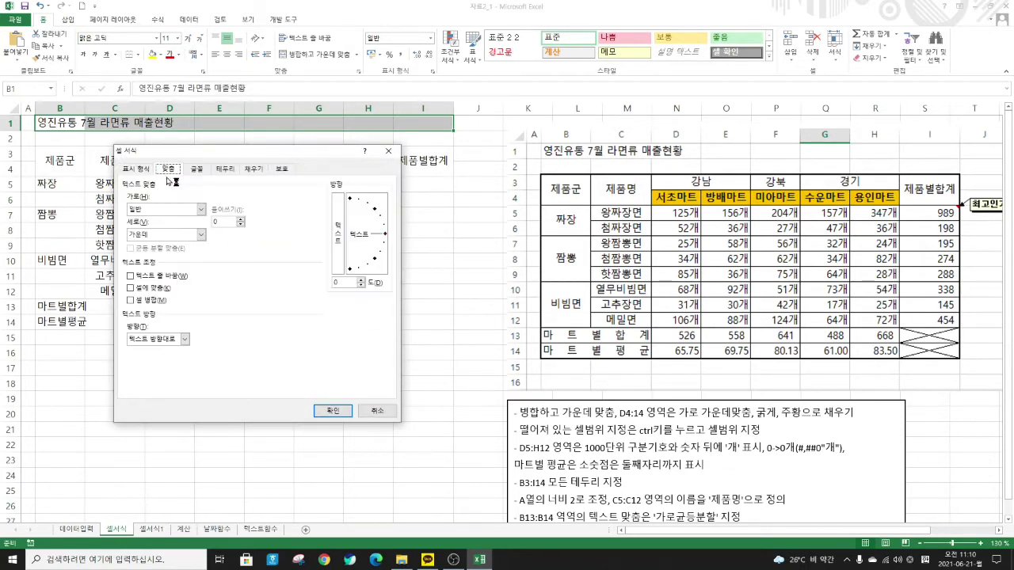
click(201, 209)
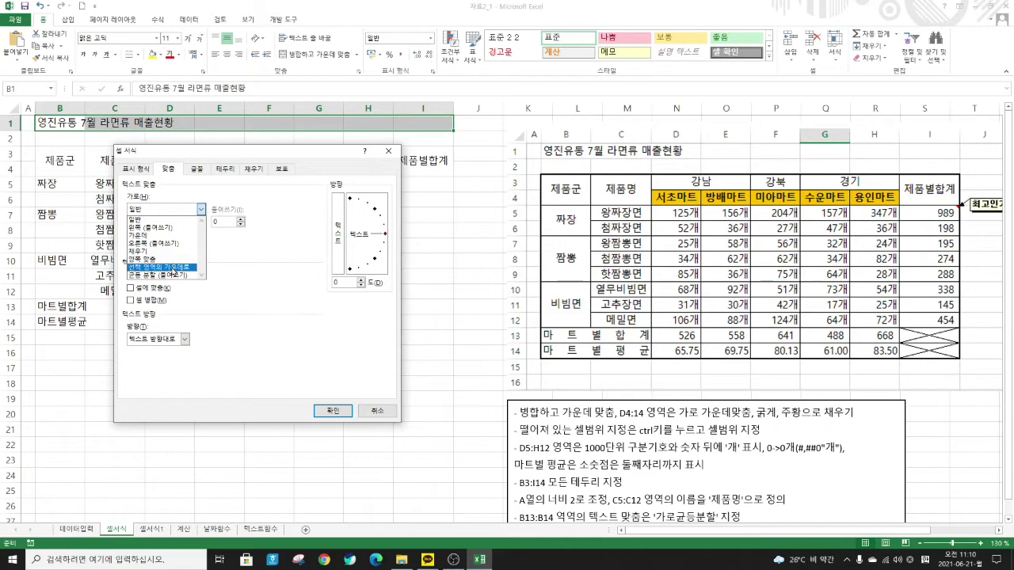
click(172, 267)
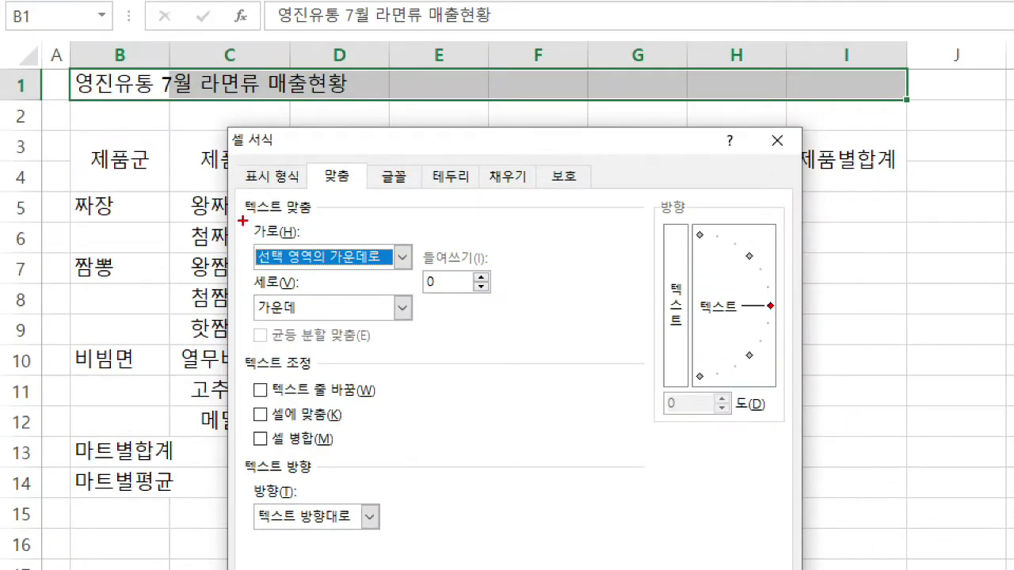
mouse_move(241, 217)
mouse_down()
mouse_move(322, 265)
mouse_move(420, 283)
mouse_up()
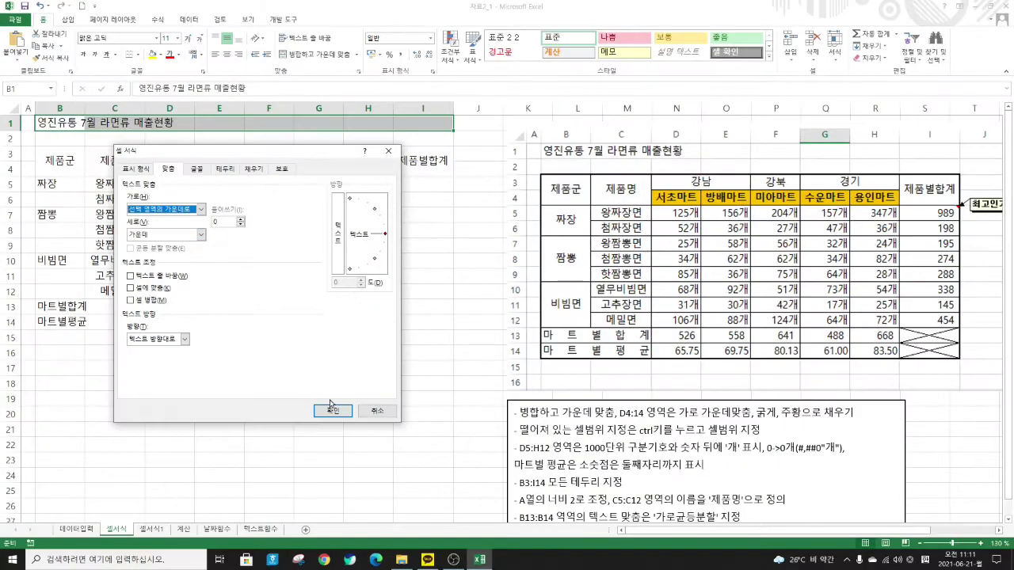
click(336, 412)
click(131, 123)
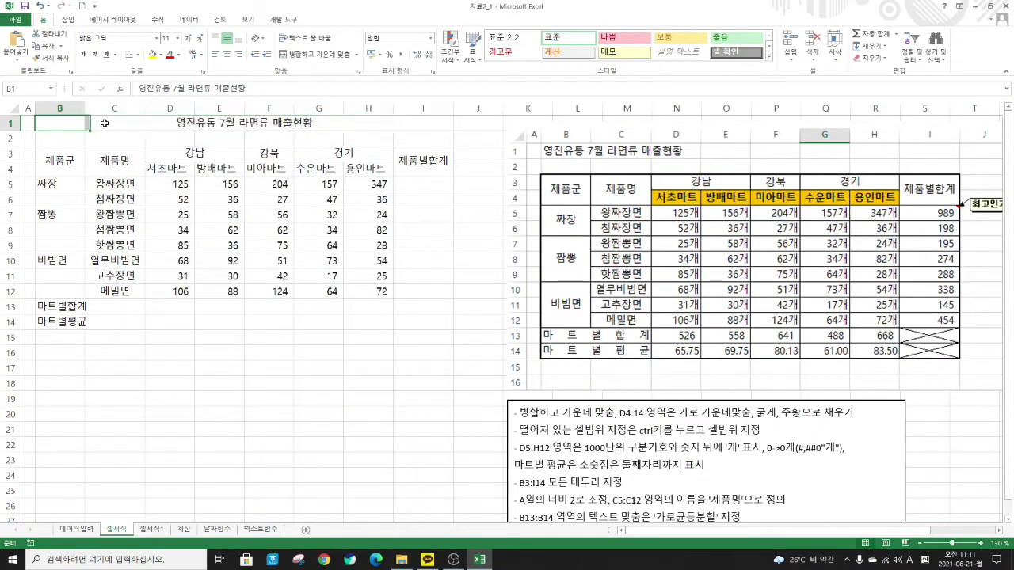
click(153, 123)
click(217, 123)
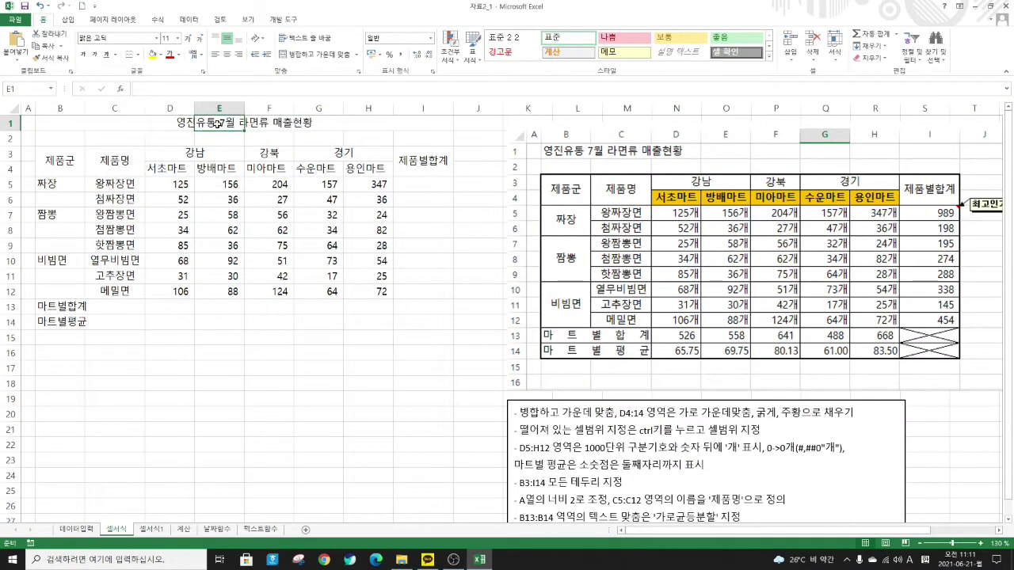
Increase the font size of the title range B1:I1 to 14
click(60, 122)
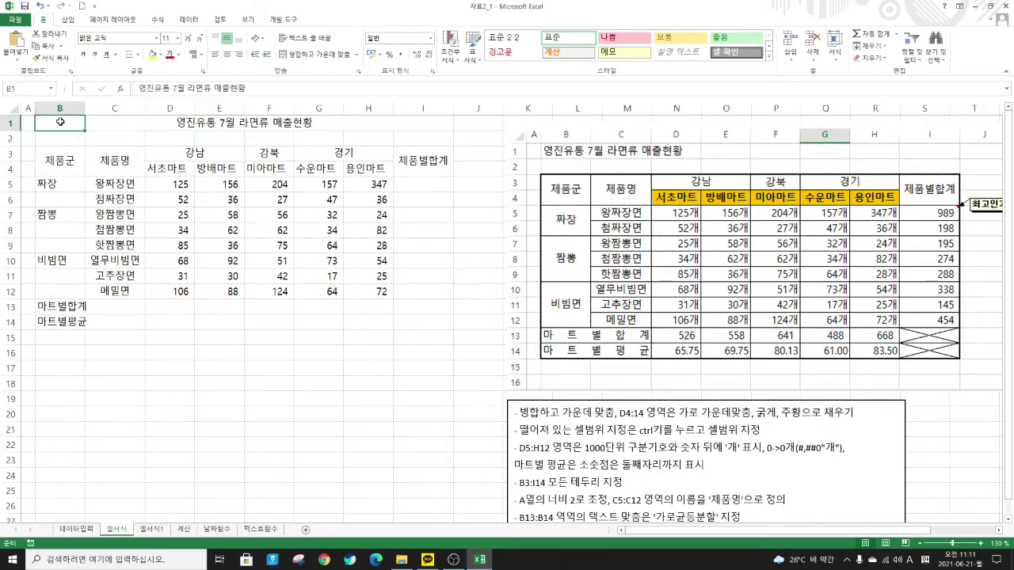
drag(60, 122, 433, 125)
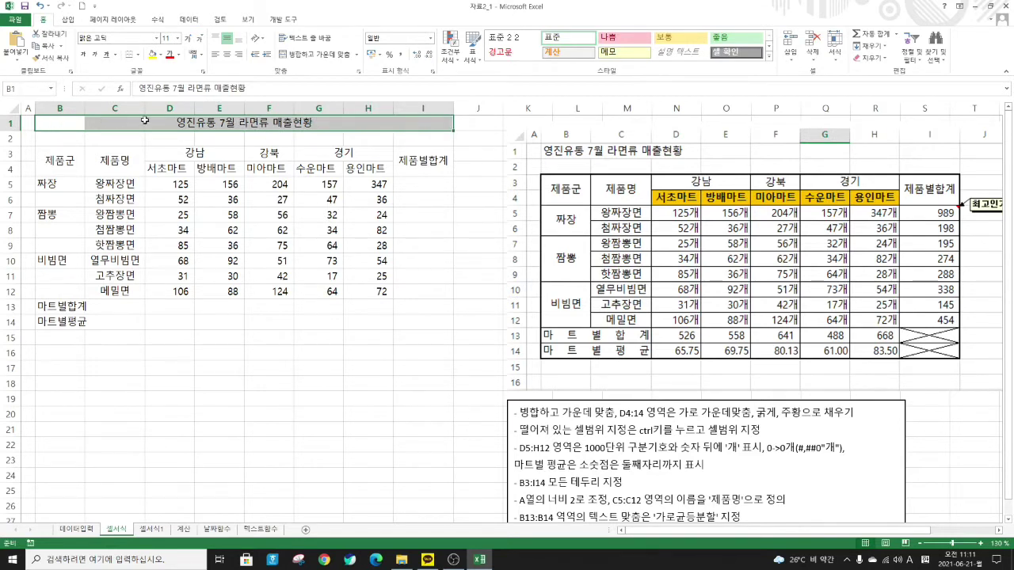
click(189, 38)
click(188, 38)
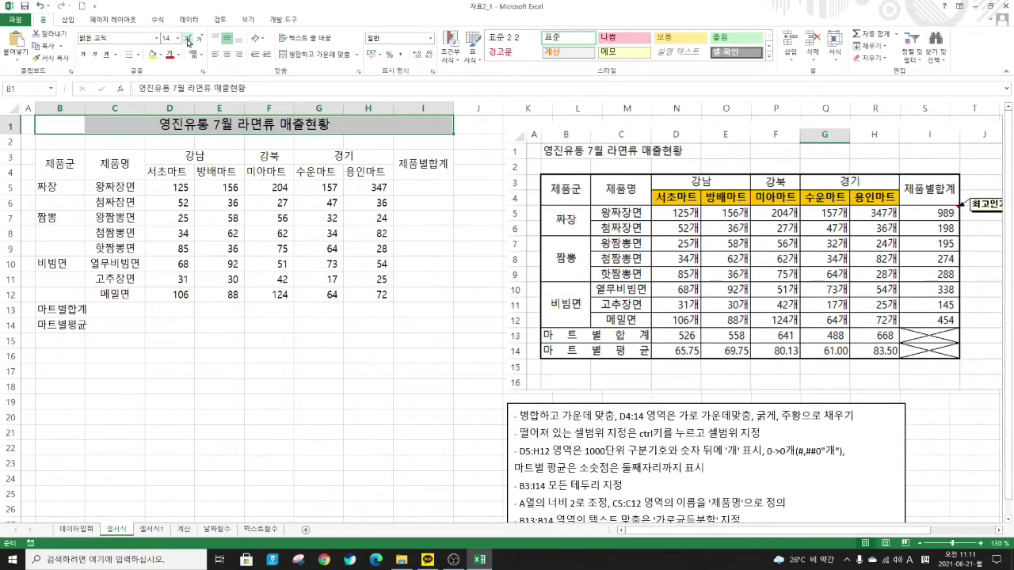
Apply all borders (모든 테두리) to the sales table in B3:I14
click(63, 164)
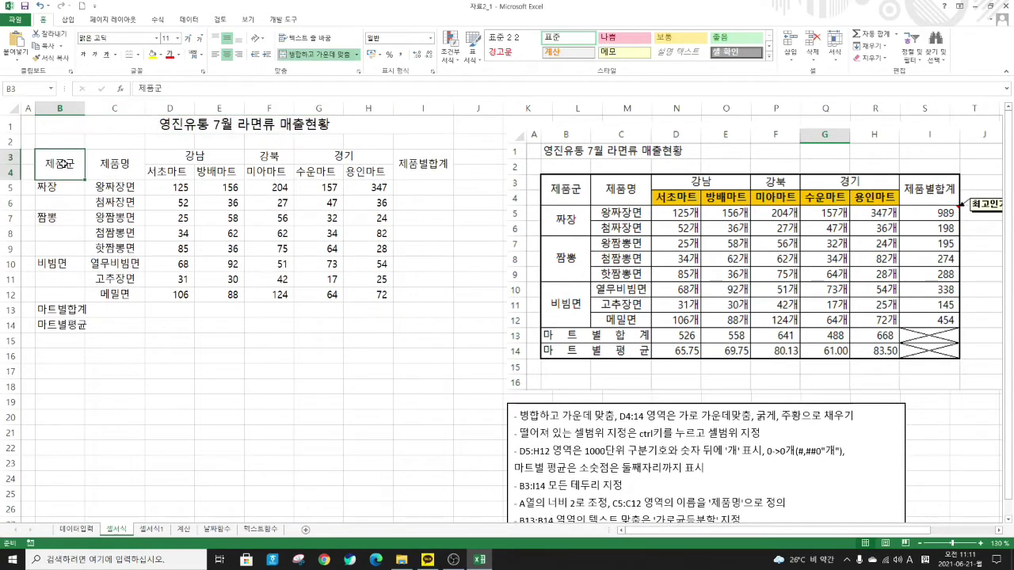
drag(53, 161, 405, 331)
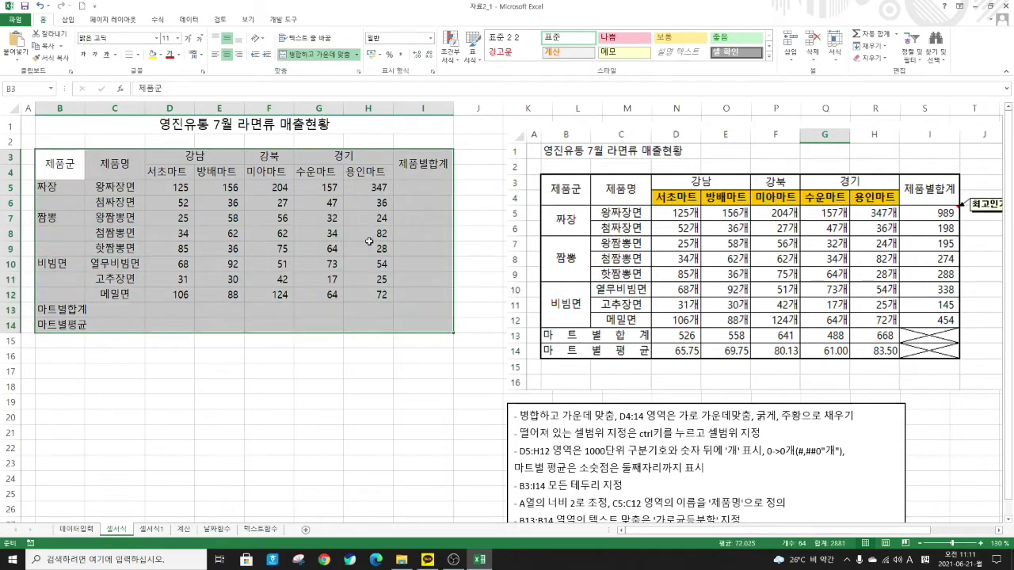
right_click(103, 174)
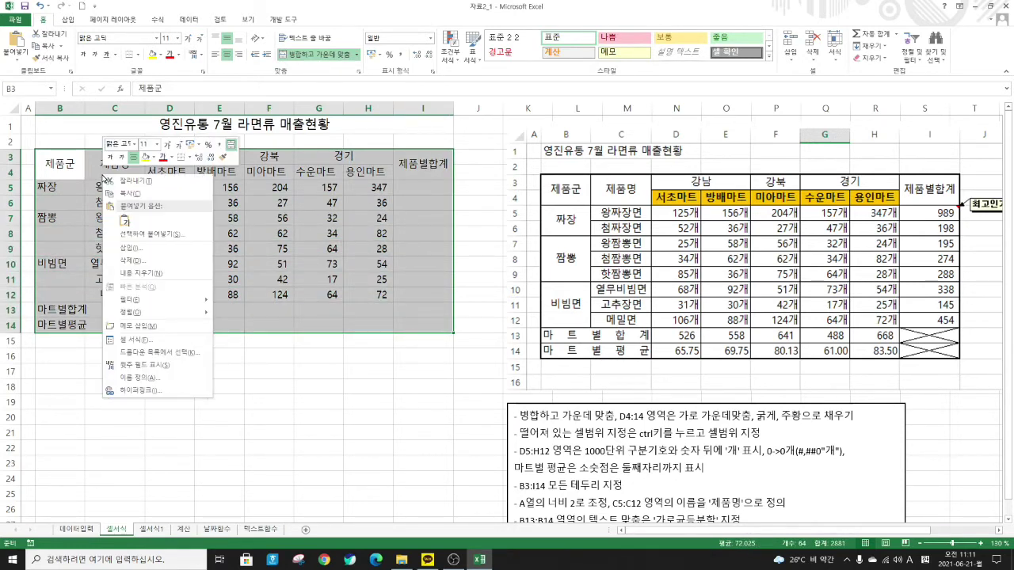
click(190, 157)
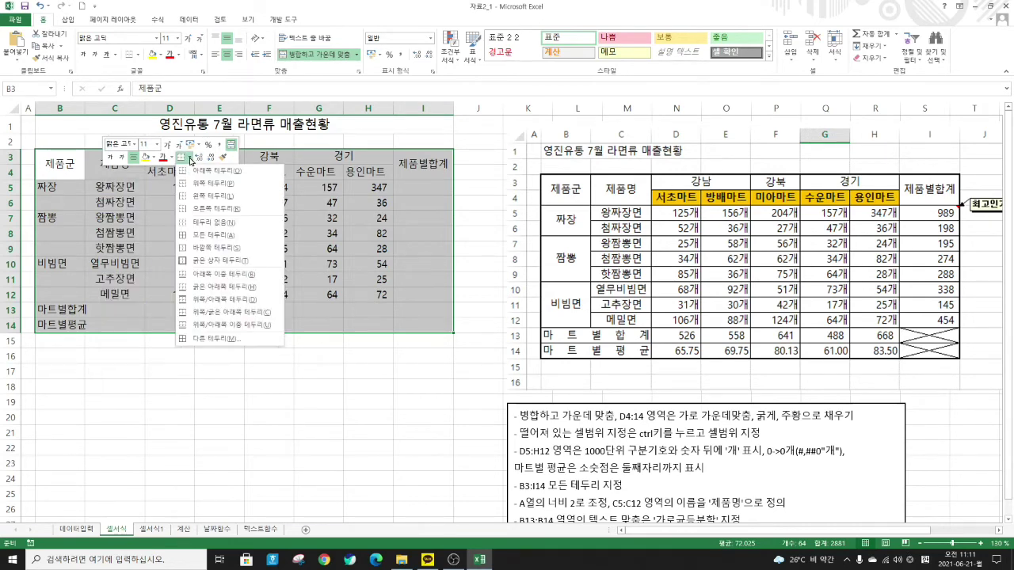
click(197, 236)
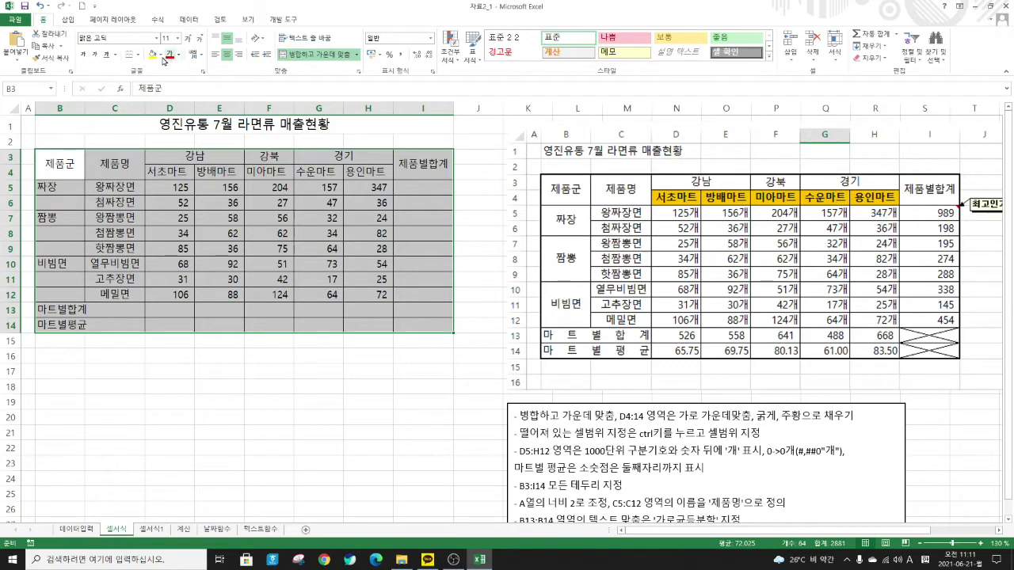
Add a thick box border (굵은 상자 테두리) around the table B3:I14
right_click(161, 160)
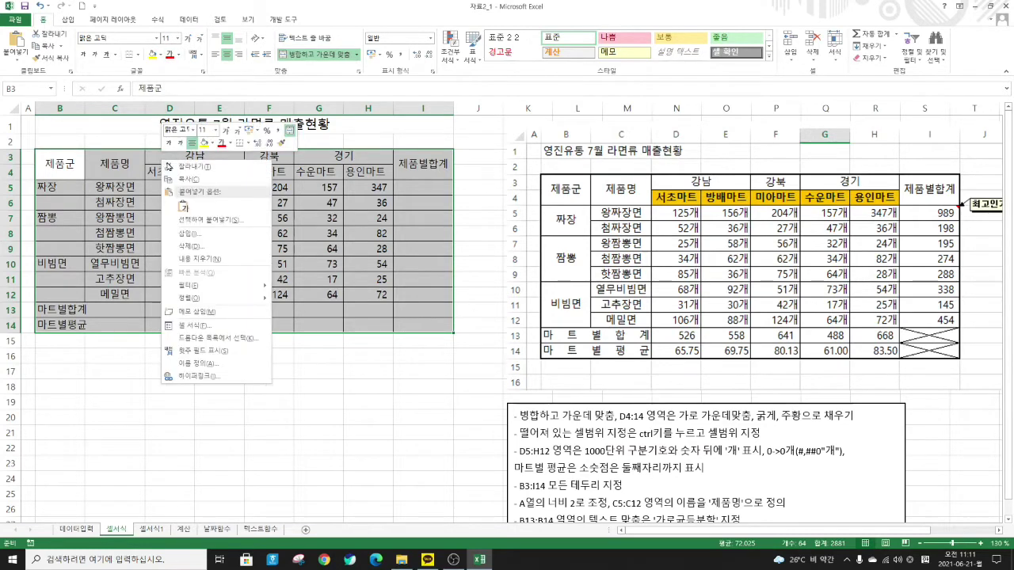
click(247, 143)
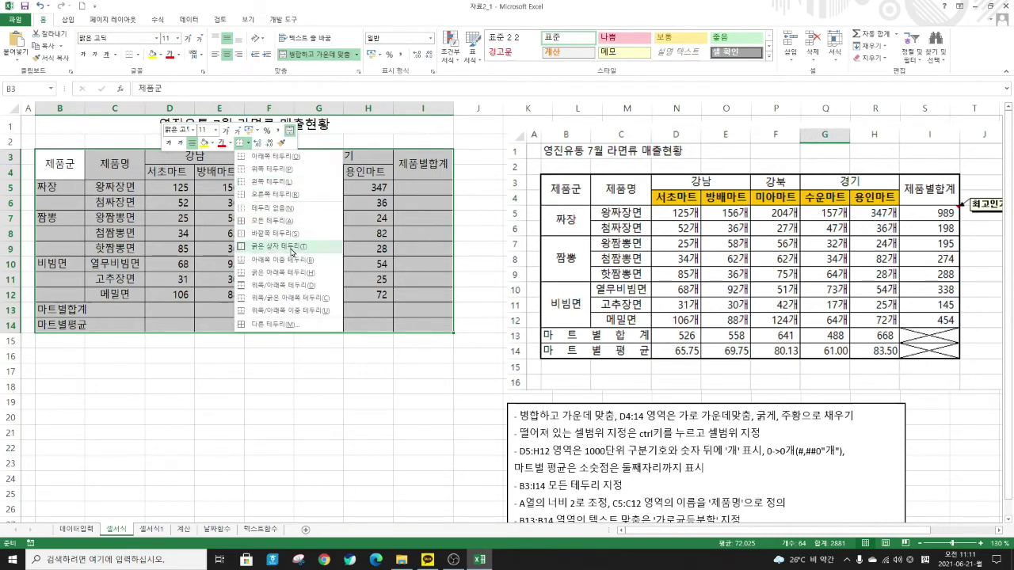
click(274, 248)
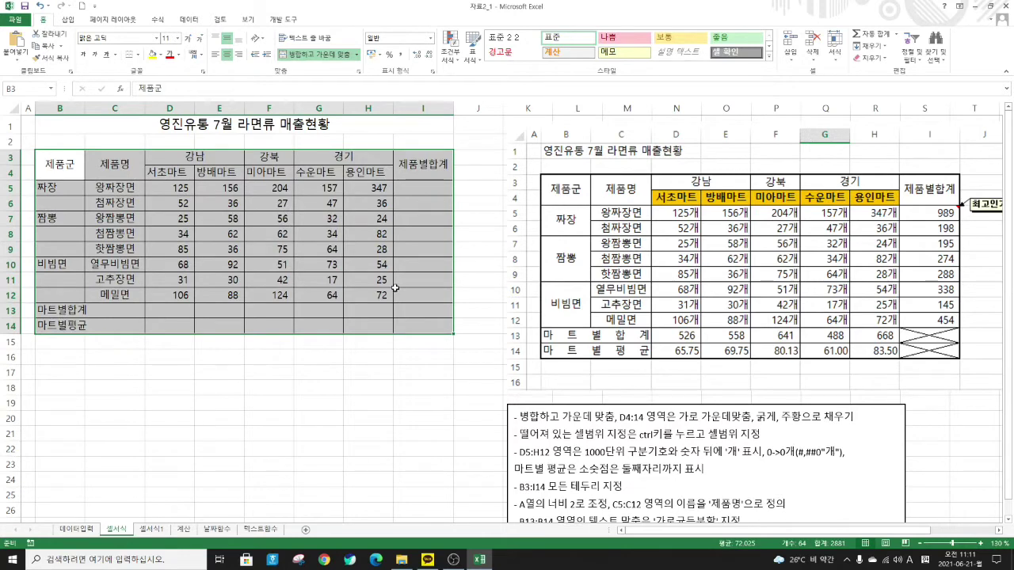
click(210, 231)
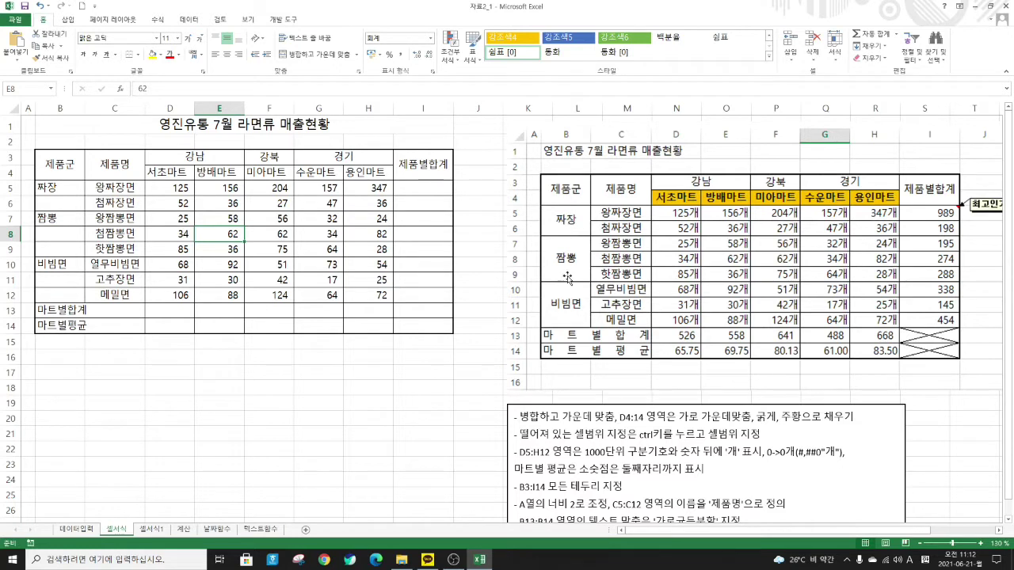
Merge and center the ranges B5:B6, B7:B9, B10:B12, B13:C13 and B14:C14 together
drag(50, 187, 66, 207)
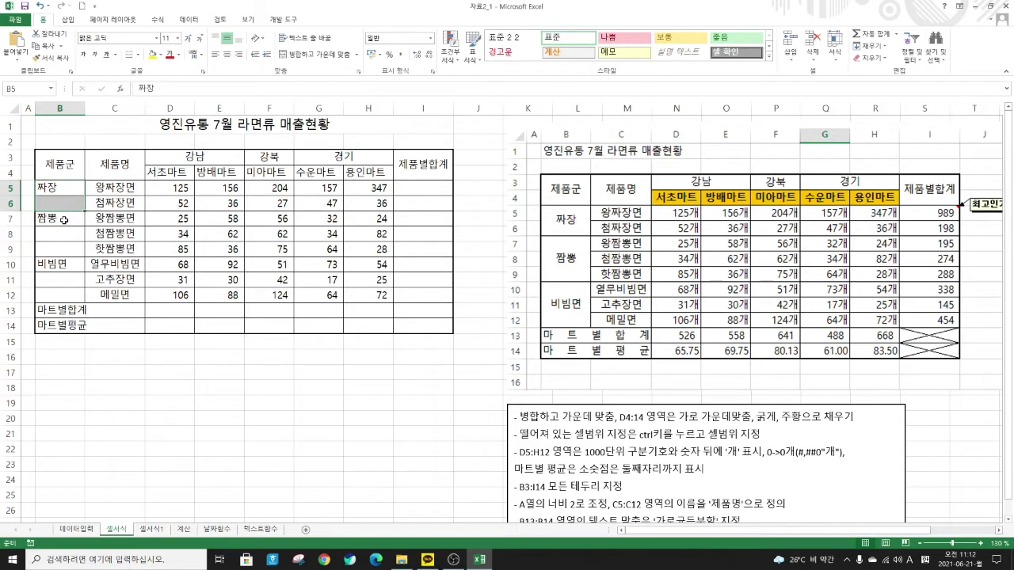
ctrl+drag(67, 218, 60, 295)
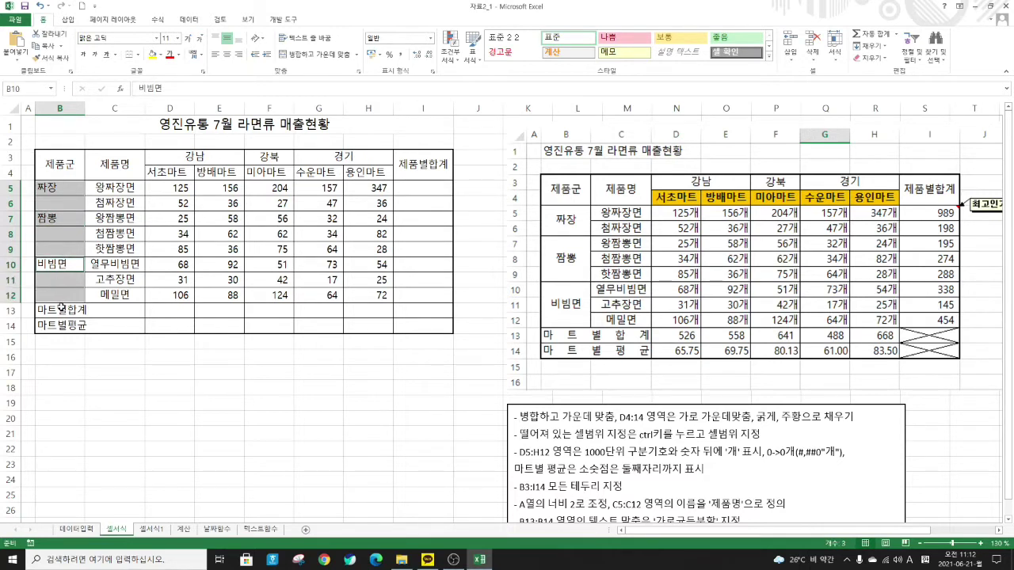
ctrl+drag(50, 311, 106, 313)
ctrl+drag(48, 325, 97, 326)
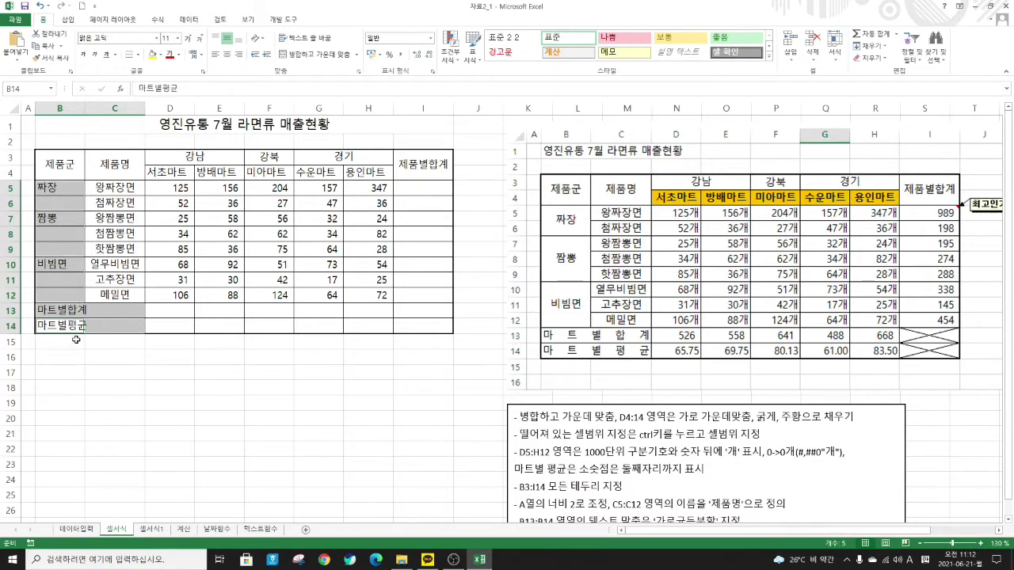
right_click(71, 187)
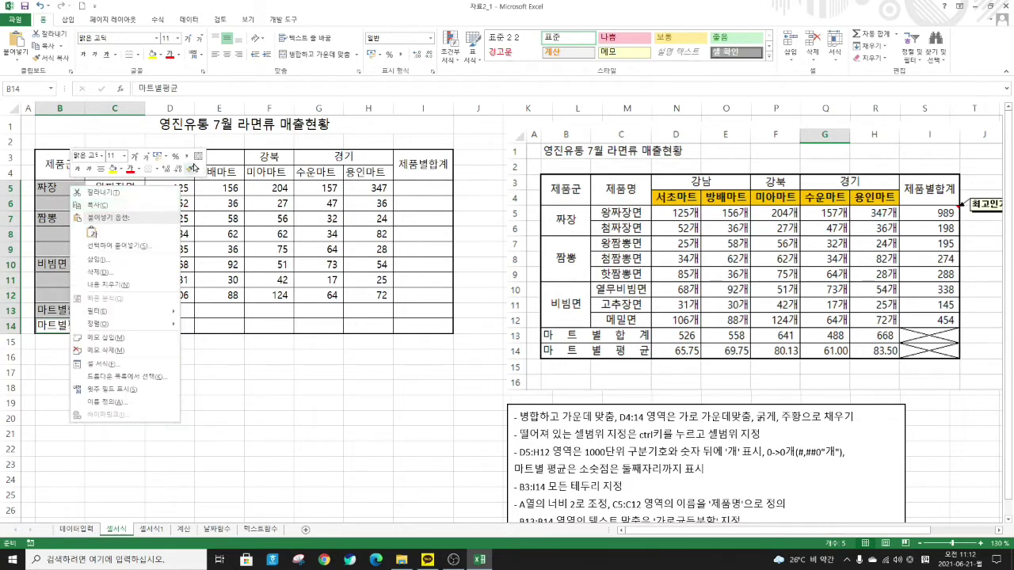
click(198, 157)
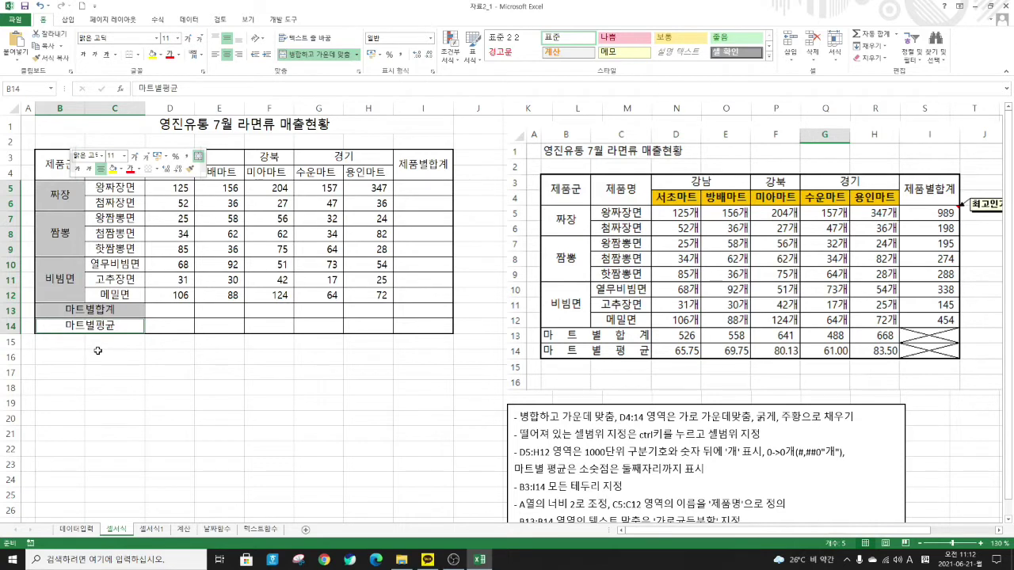
click(89, 341)
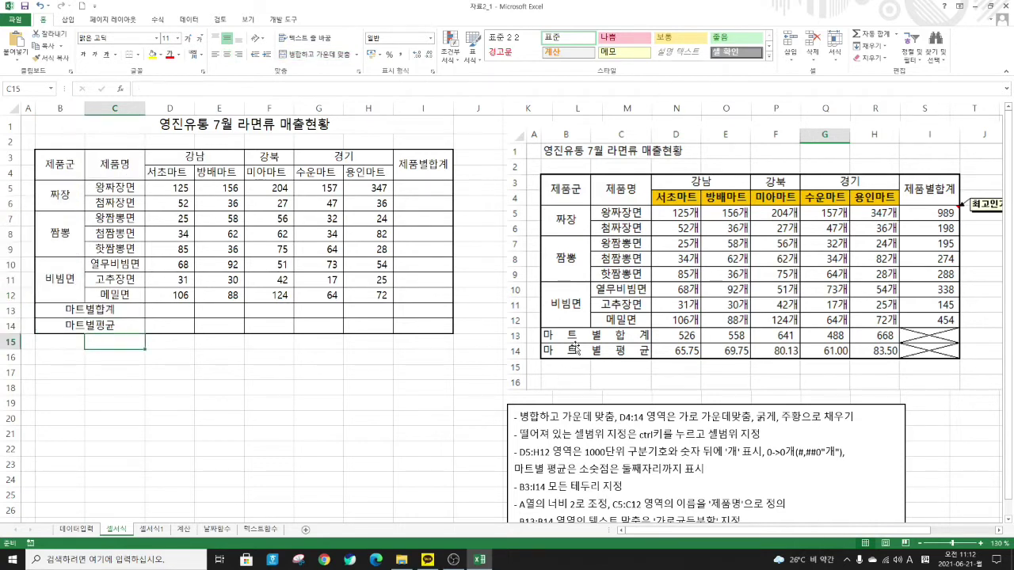
Set the horizontal text alignment of the merged labels B13:B14 to distributed with indent (균등 분할 (들여쓰기))
drag(103, 309, 150, 338)
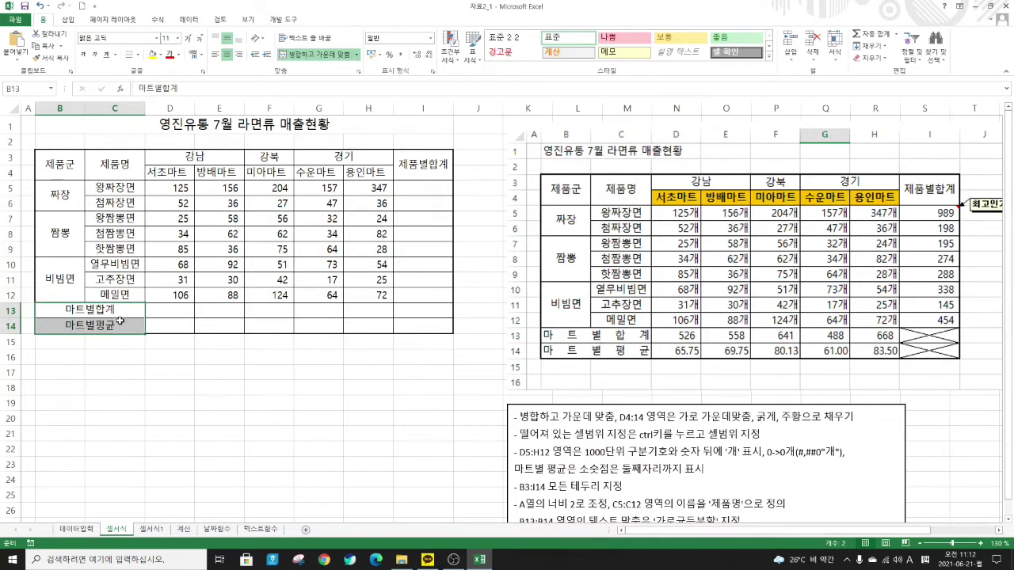
drag(79, 309, 74, 324)
right_click(123, 310)
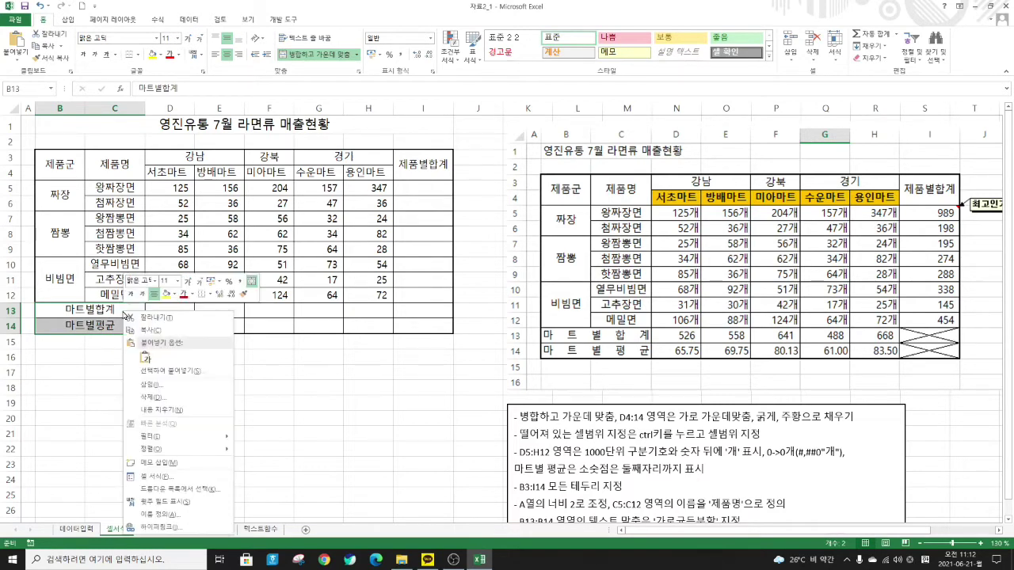
click(160, 477)
drag(125, 273, 263, 146)
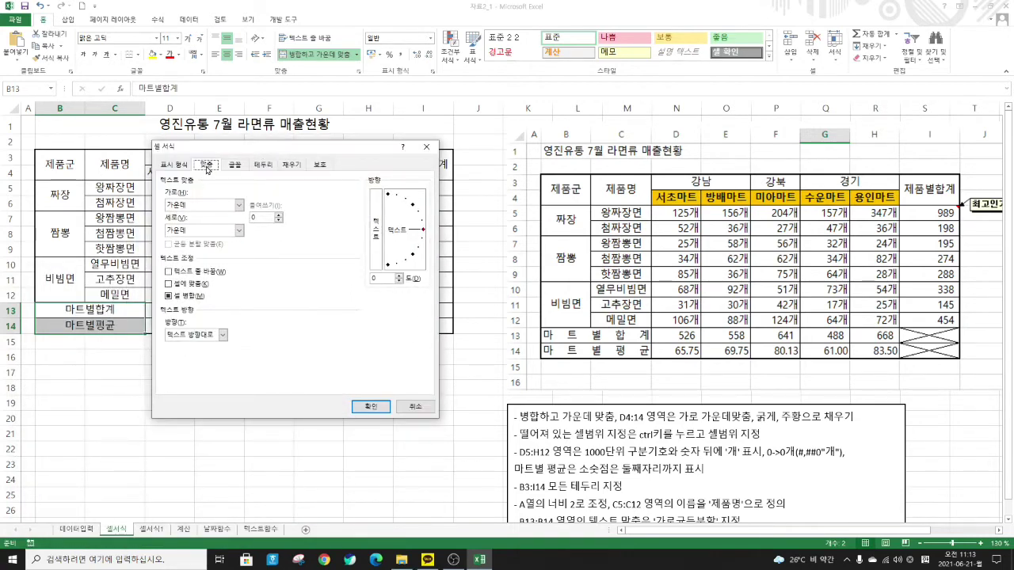
click(239, 205)
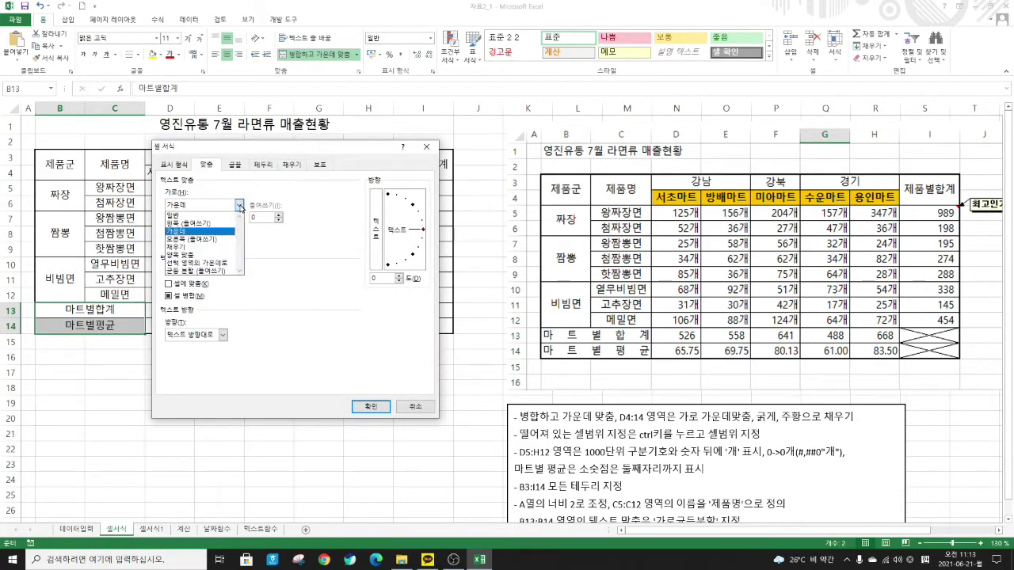
click(214, 272)
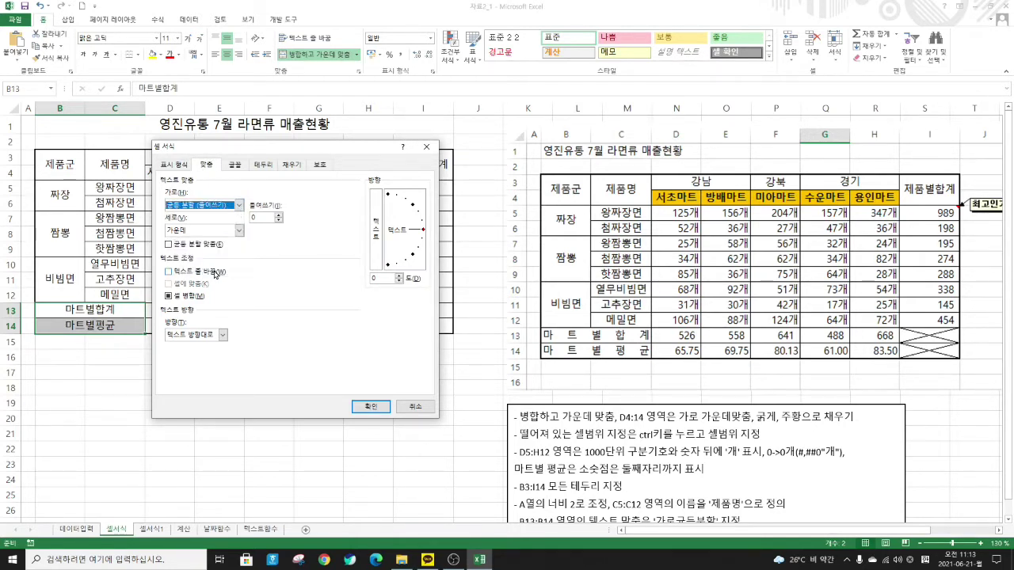
click(371, 407)
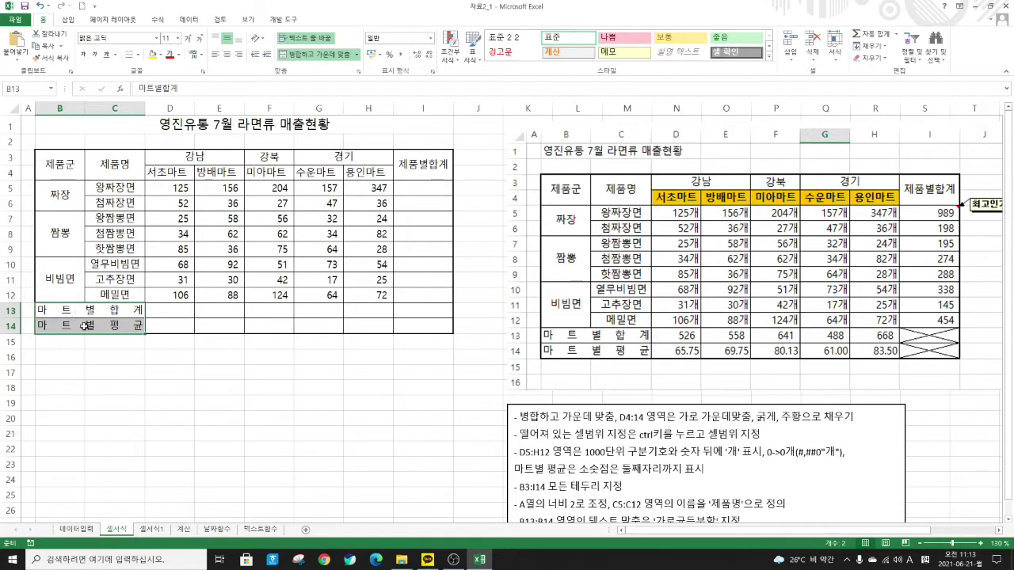
Total D5:H5 in I5 with the SUM function and fill the formula down to I12
click(189, 292)
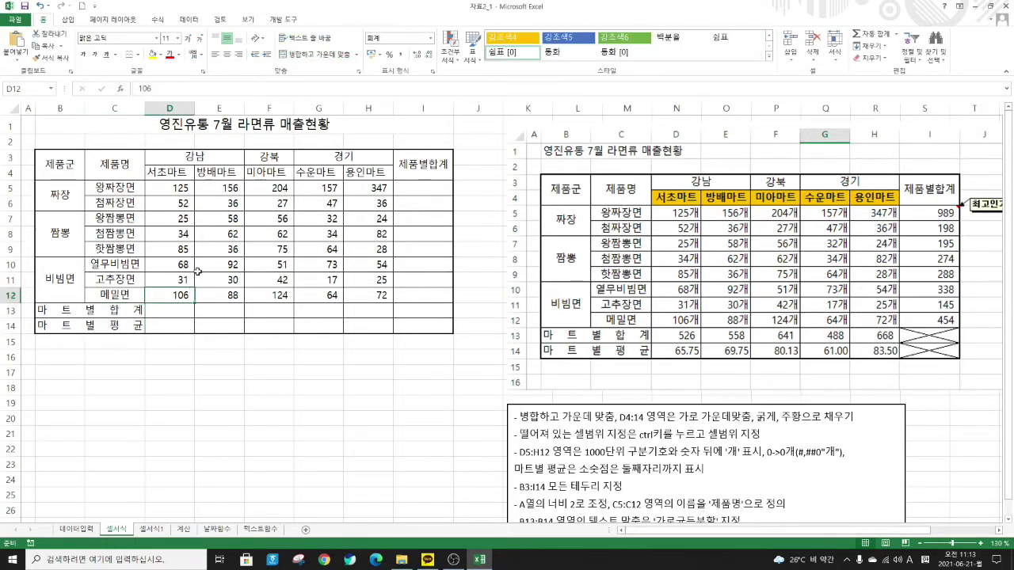
click(444, 189)
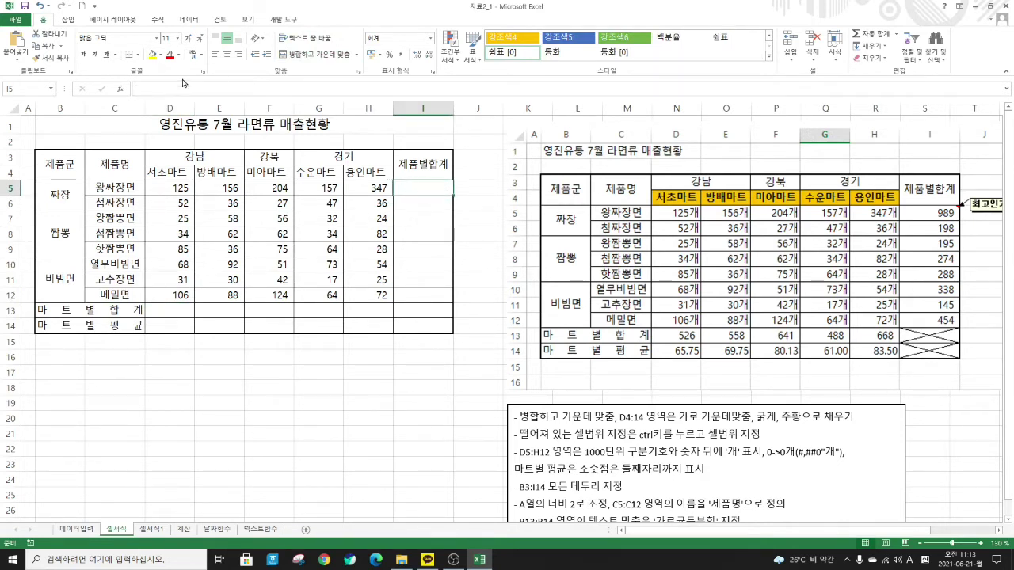
click(897, 36)
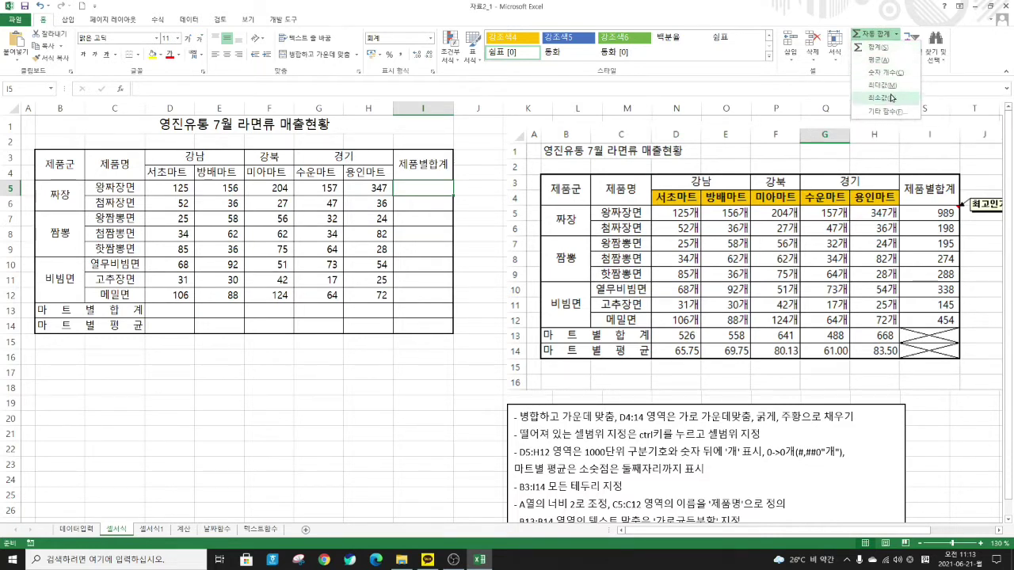
click(875, 49)
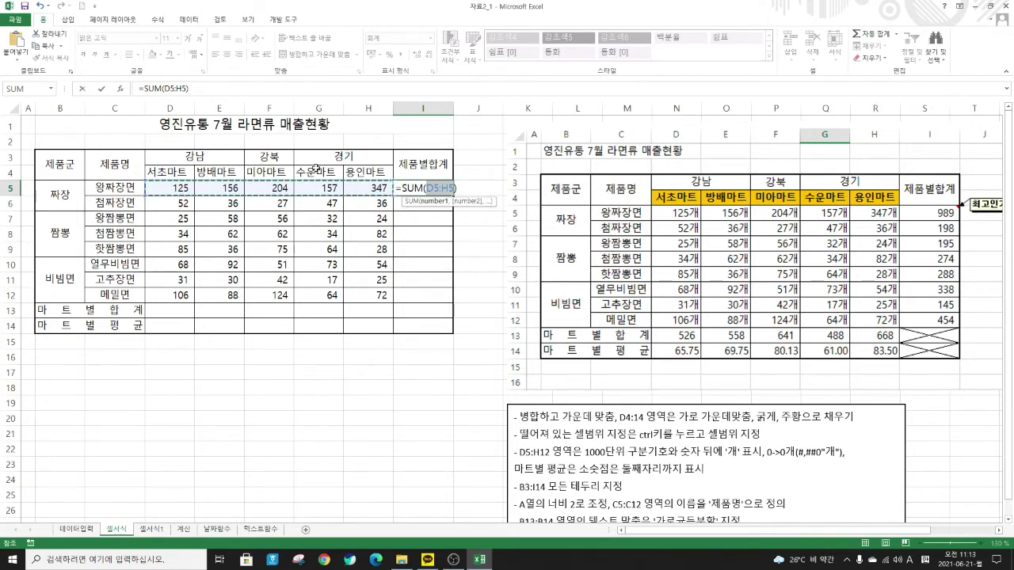
click(101, 89)
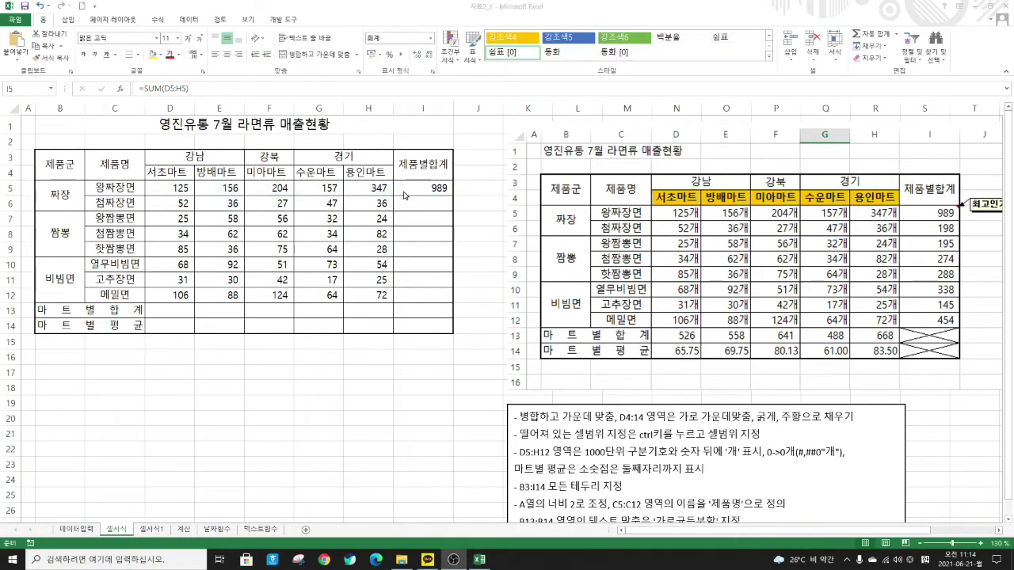
click(403, 191)
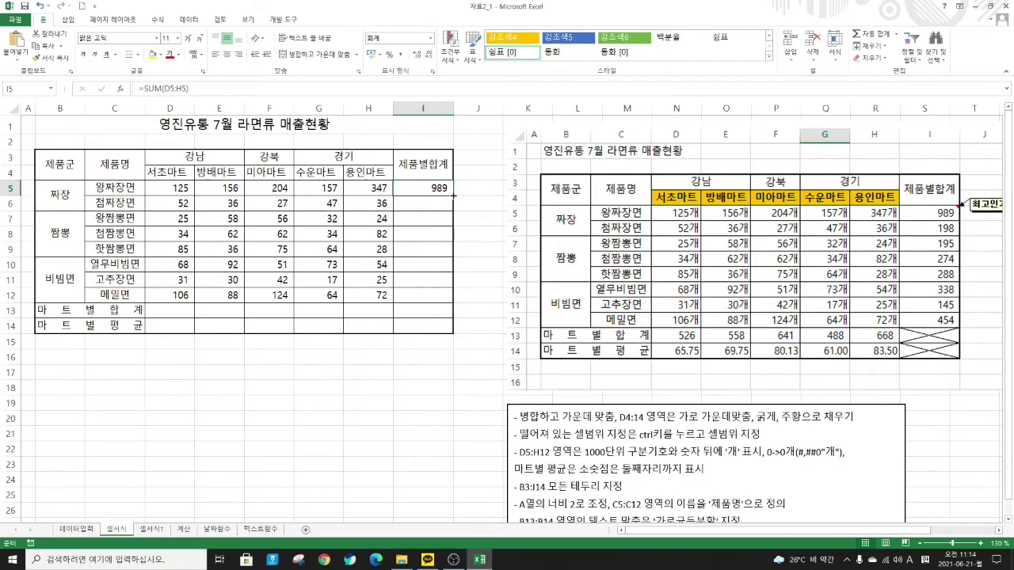
drag(455, 195, 455, 303)
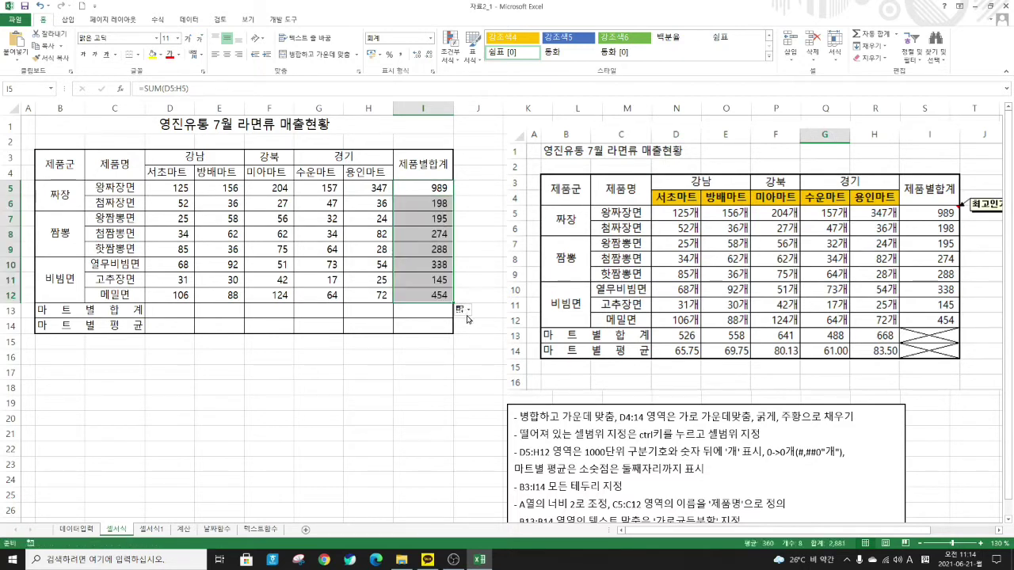
Total the 서초마트 sales D5:D12 in D13 with the SUM function
click(168, 312)
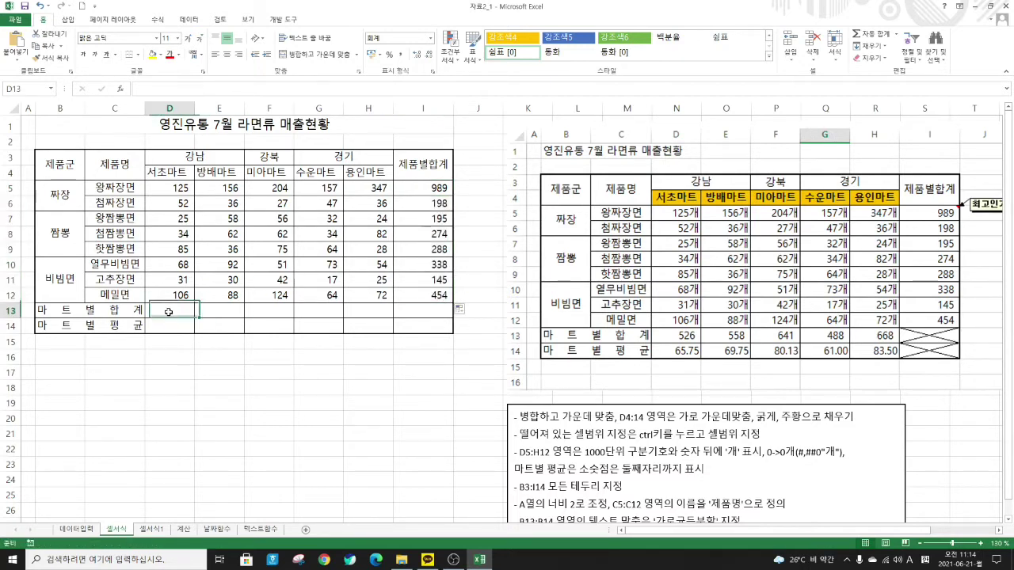
click(857, 34)
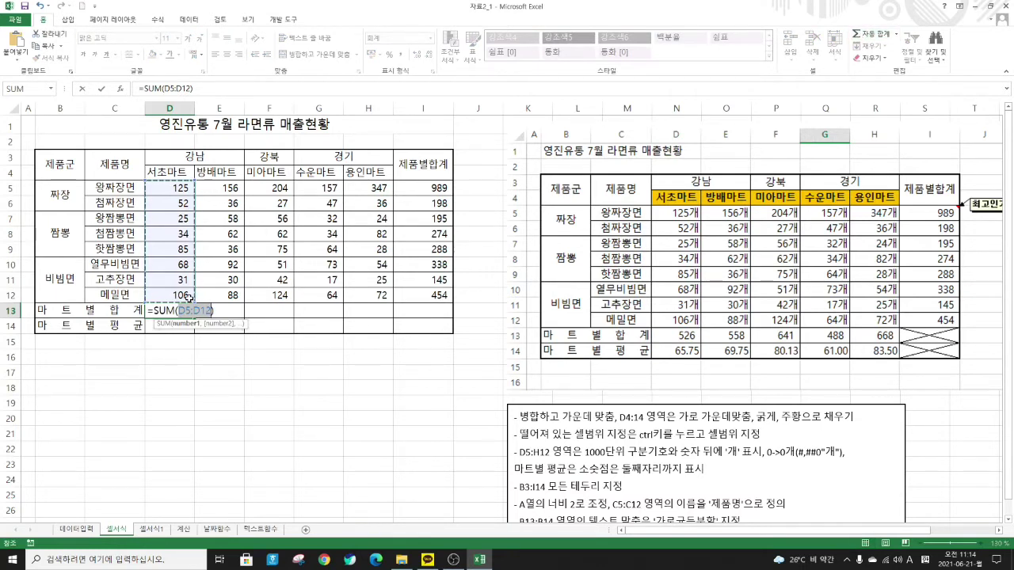
key(Return)
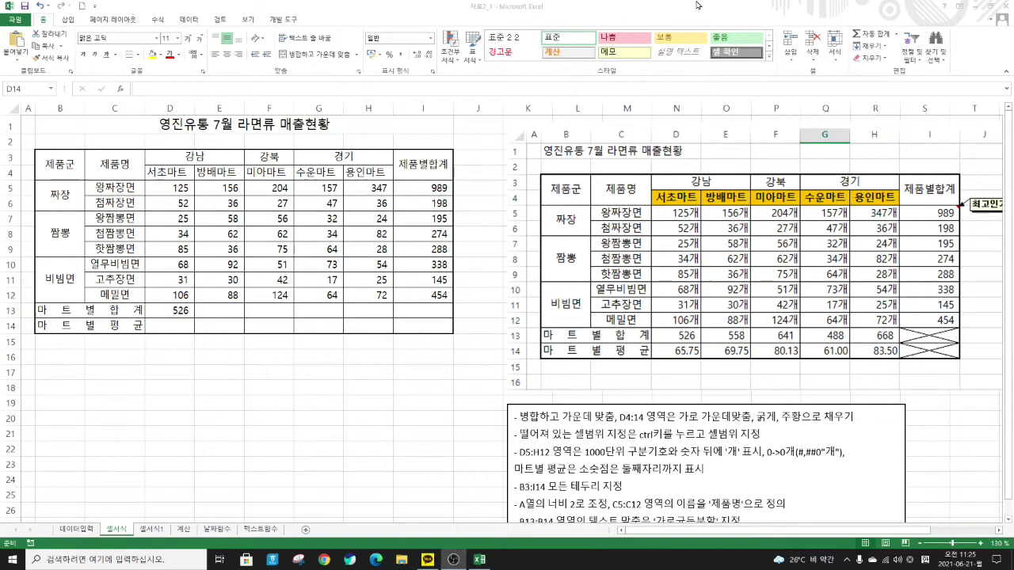
Average D5:D12 in D14 with the AVERAGE function and fill the formulas in D13:D14 across to column H
click(898, 35)
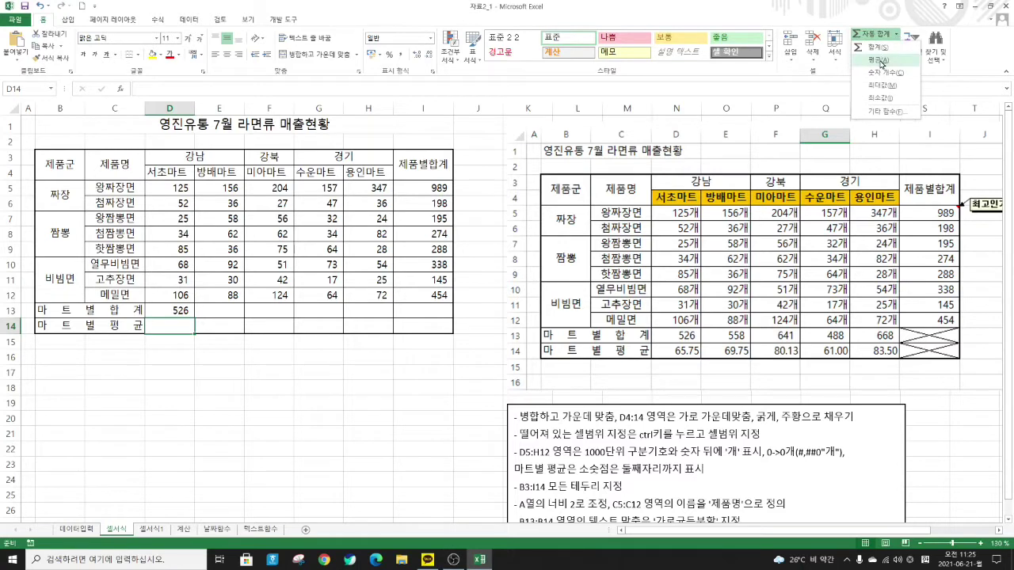
click(877, 60)
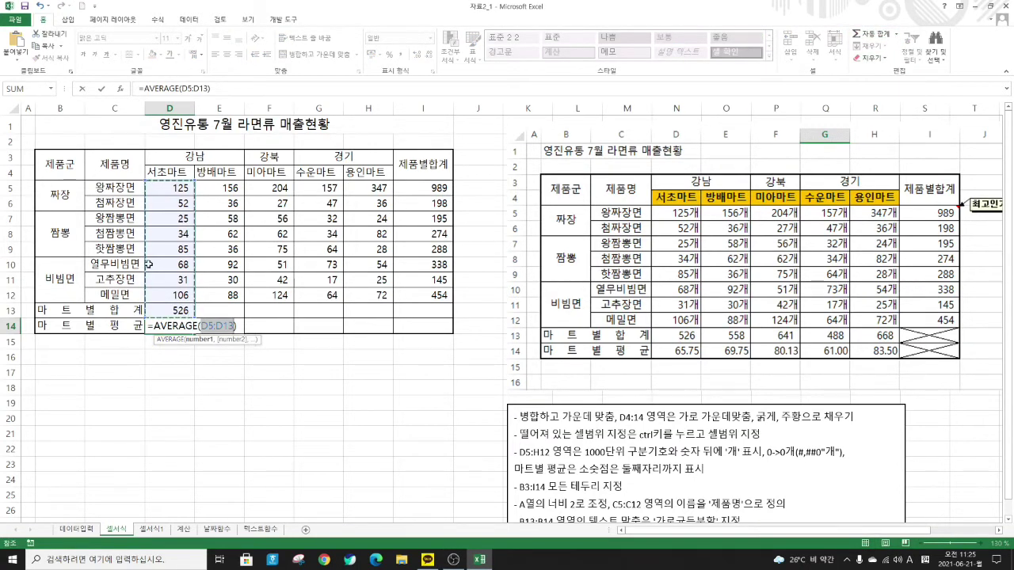
click(175, 188)
drag(170, 206, 168, 294)
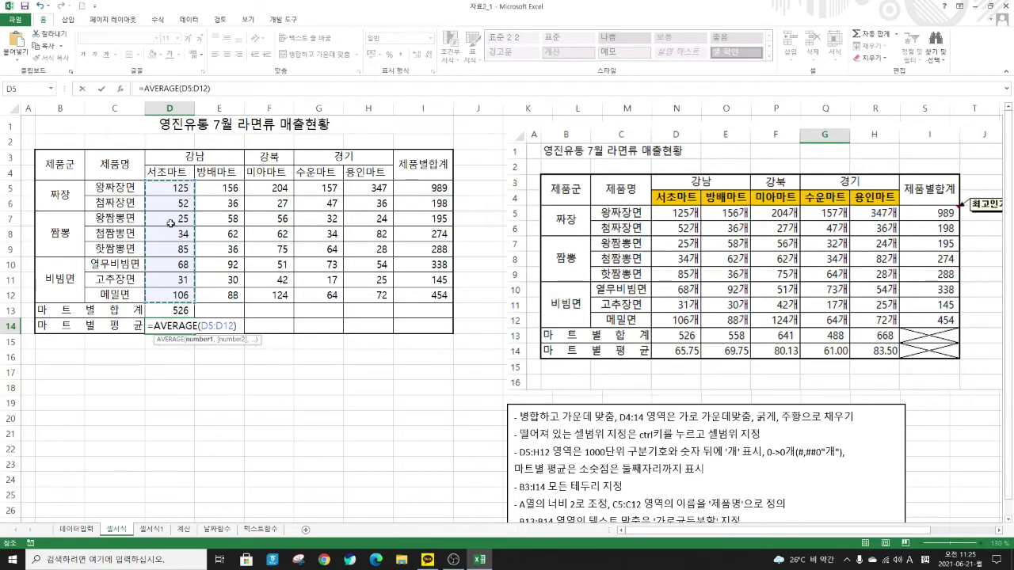
key(Return)
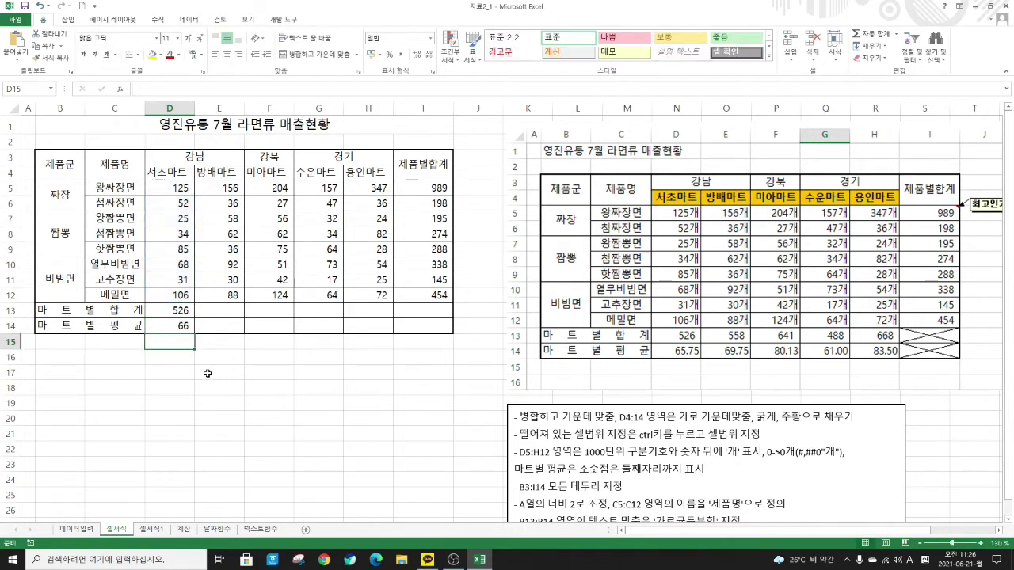
drag(178, 310, 176, 327)
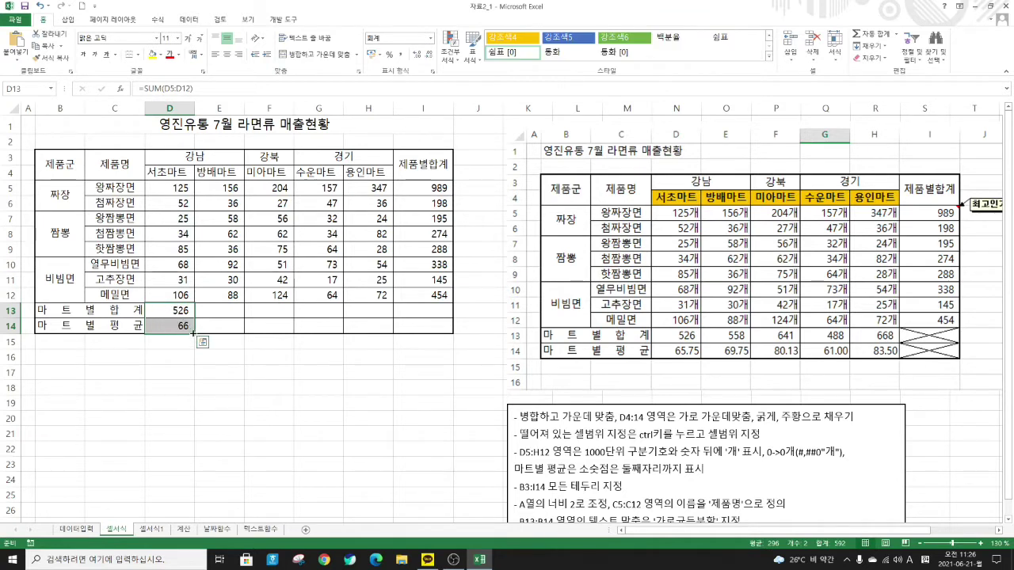
drag(193, 333, 392, 331)
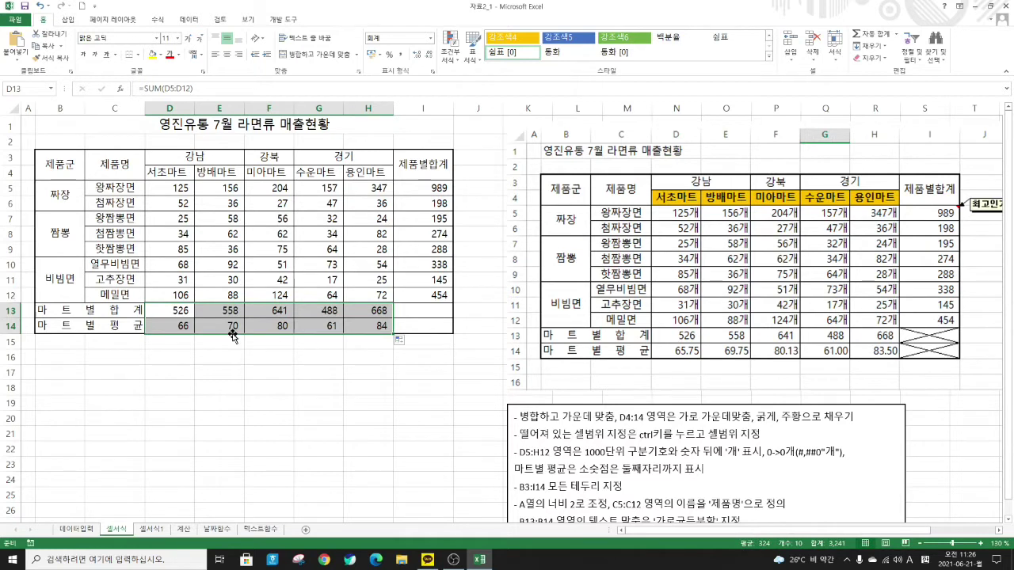
Show the store averages in D14:H14 with two decimal places
click(182, 327)
drag(181, 326, 373, 325)
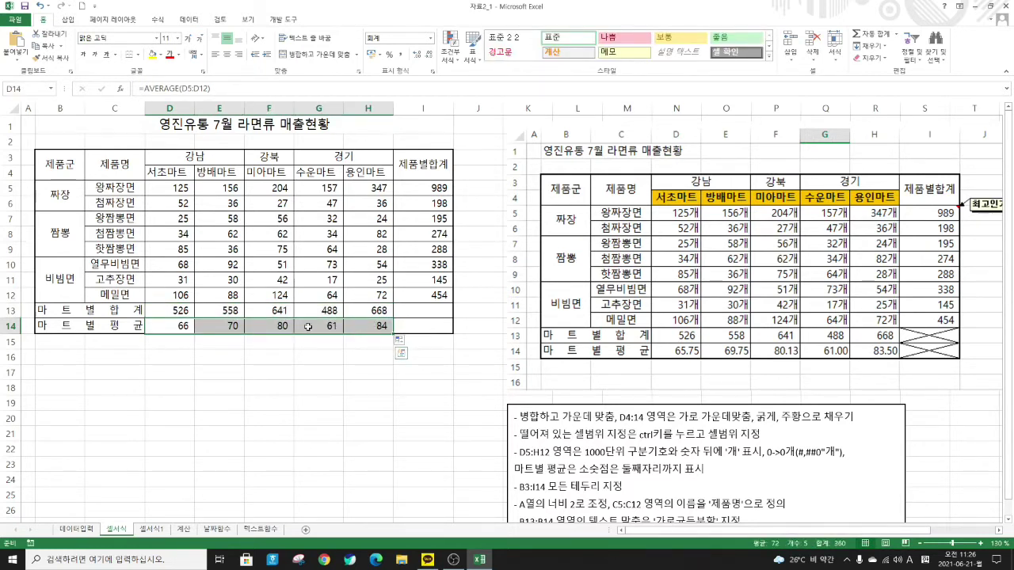
right_click(227, 326)
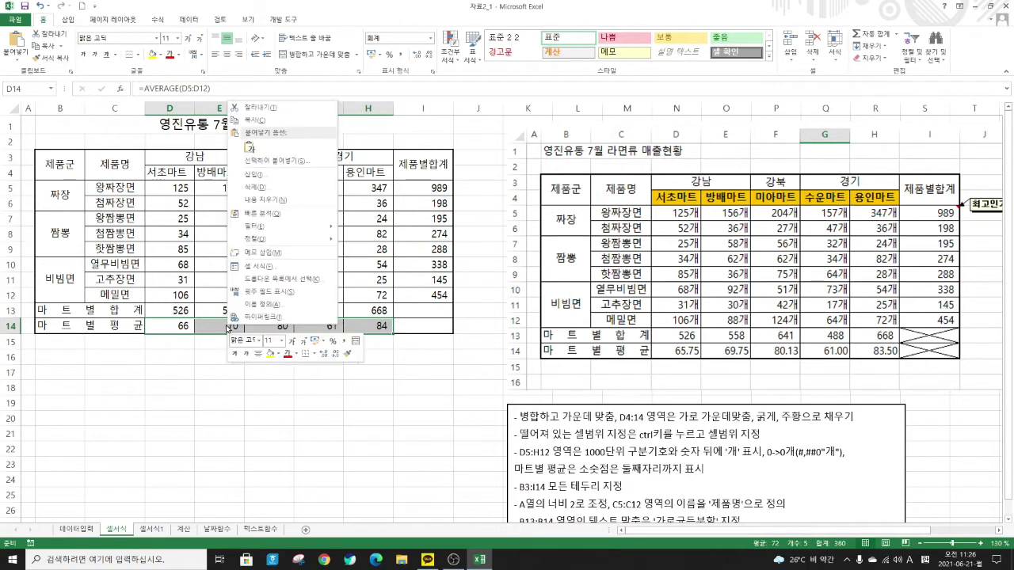
click(323, 354)
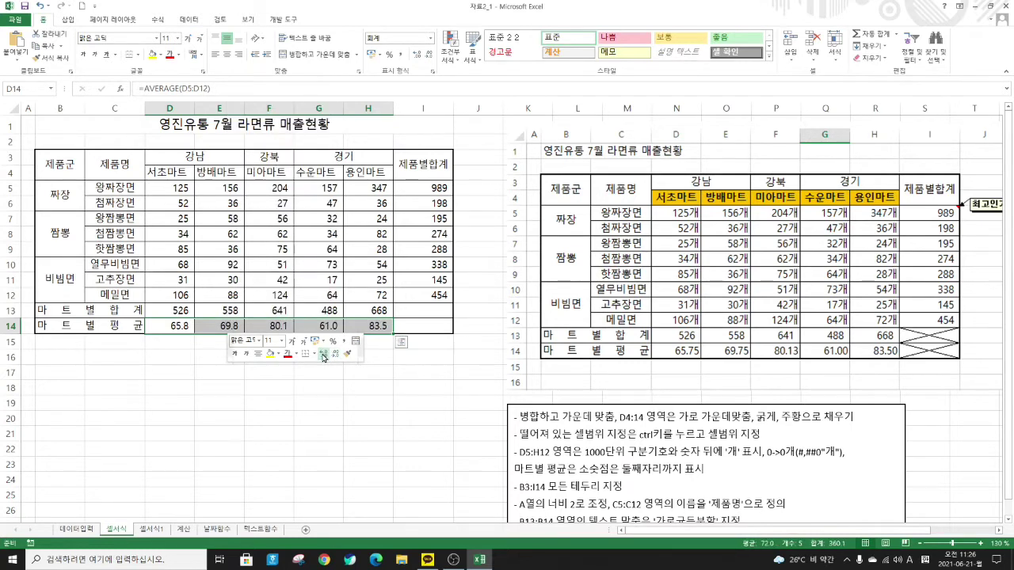
click(323, 354)
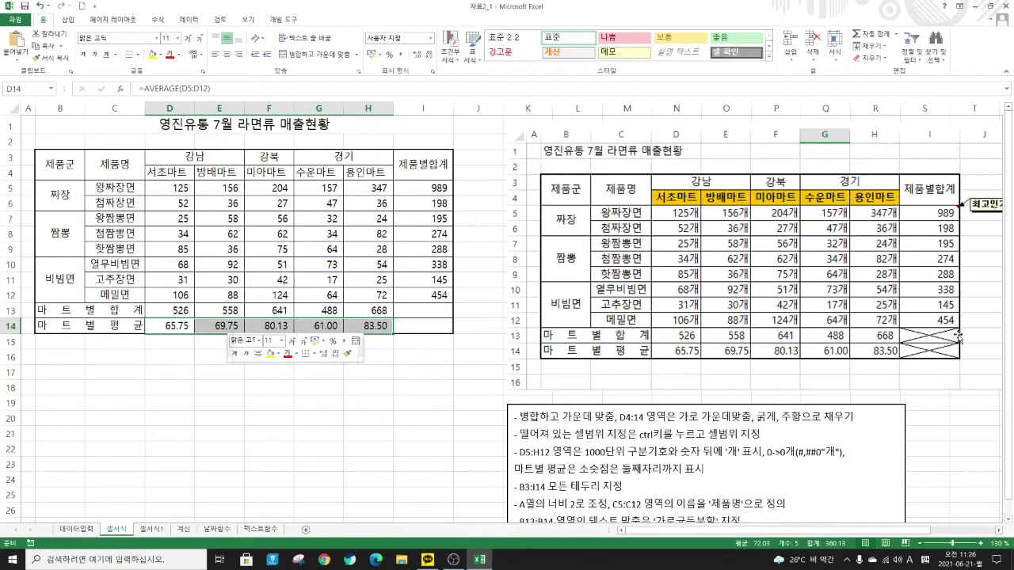
Add both diagonal borders to cells I13:I14 so each is crossed with an X
click(424, 312)
drag(424, 318, 423, 323)
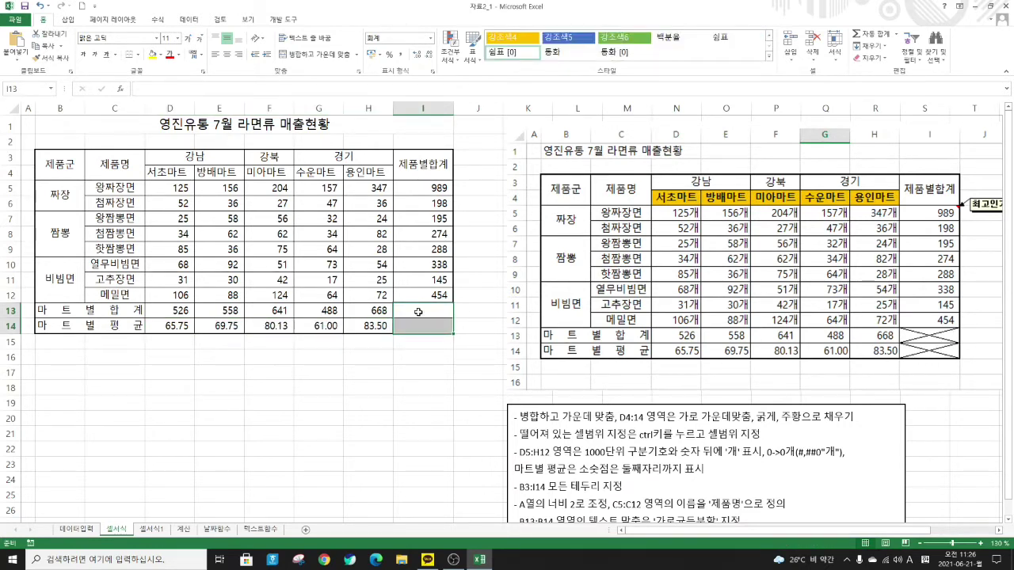
right_click(420, 314)
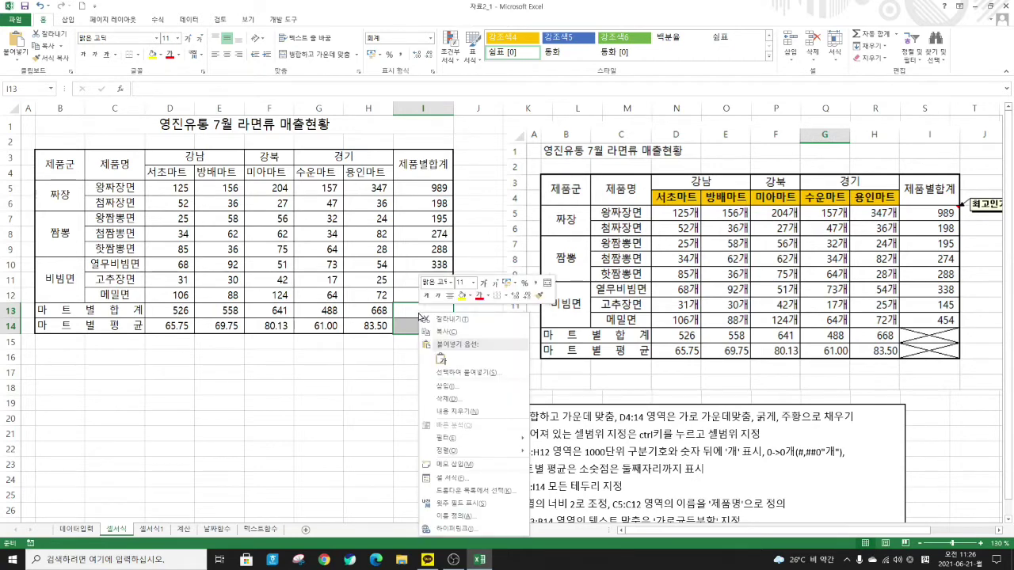
click(504, 296)
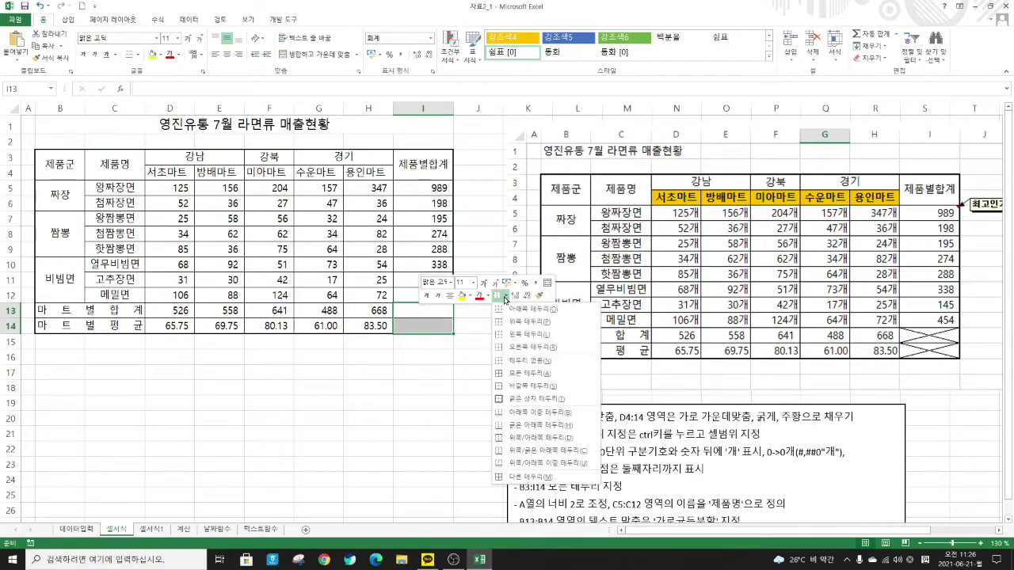
click(519, 476)
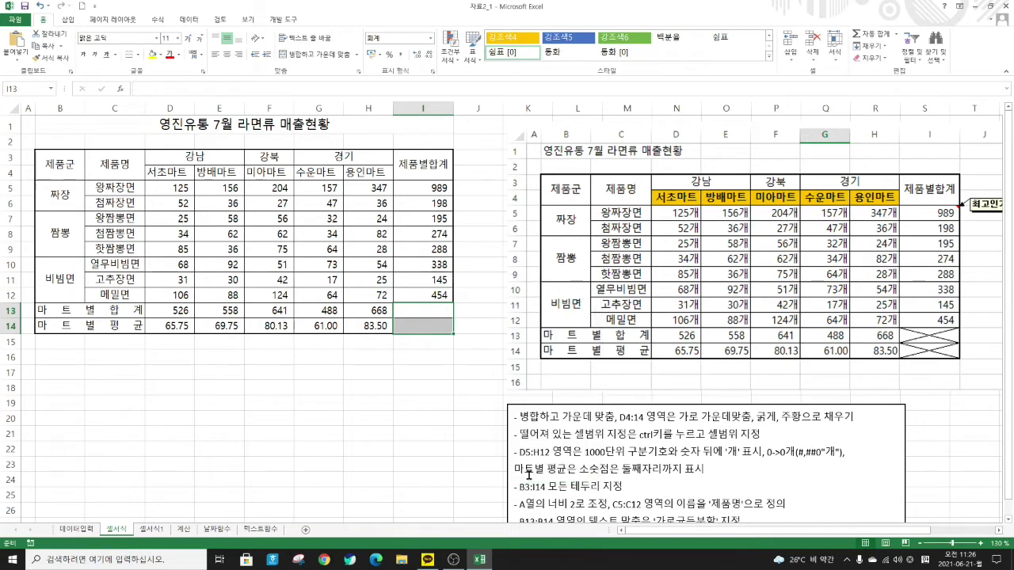
drag(753, 219, 556, 104)
click(565, 265)
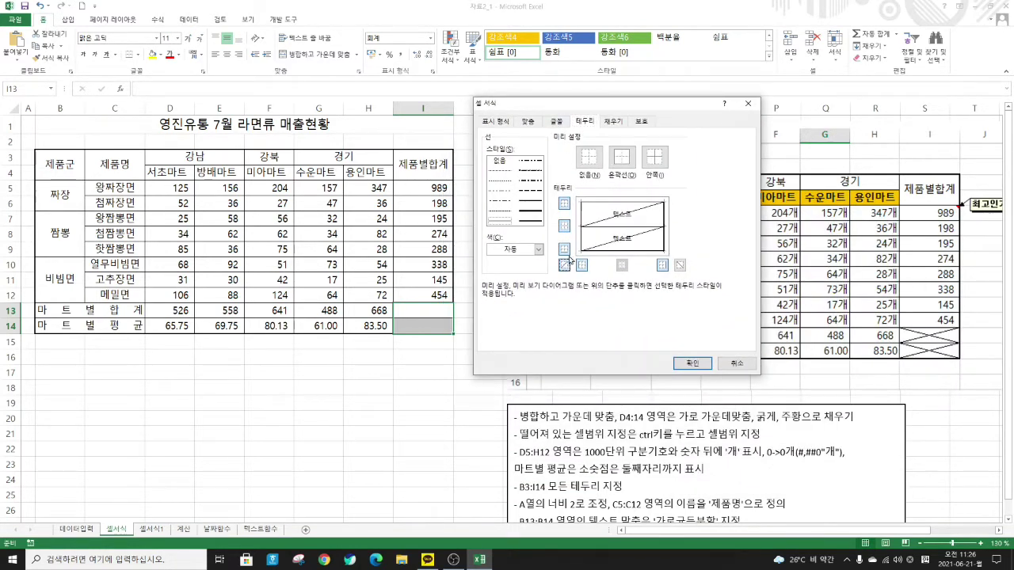
click(680, 265)
click(680, 266)
click(564, 267)
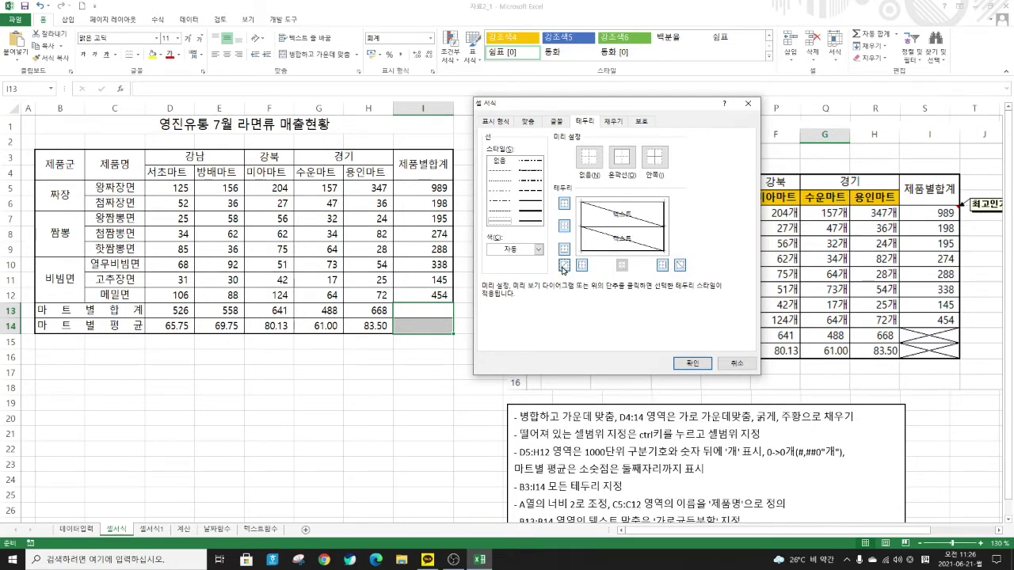
click(565, 269)
click(694, 364)
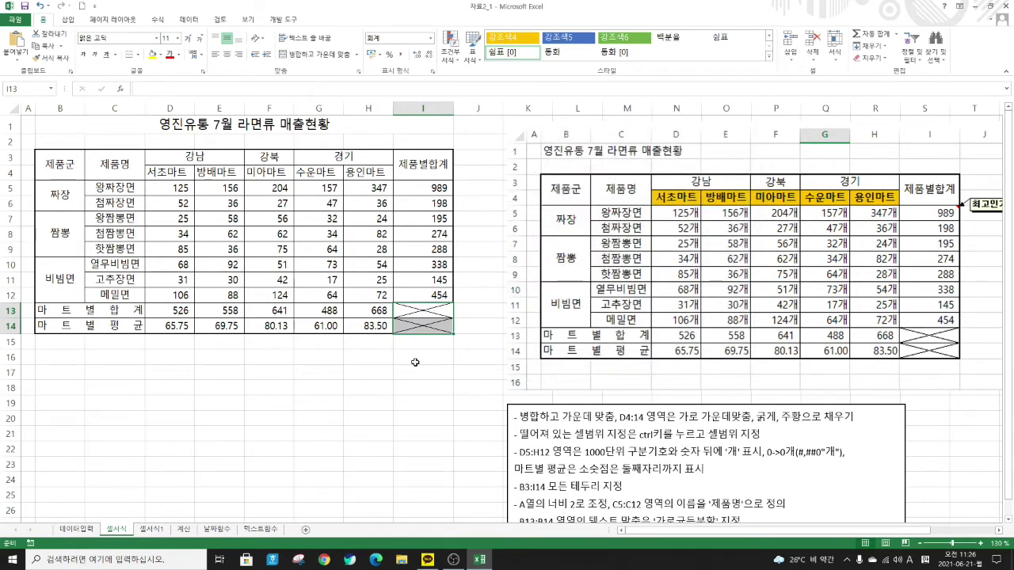
Make the store names in D4:H4 bold and fill the cells with the standard orange colour
click(334, 234)
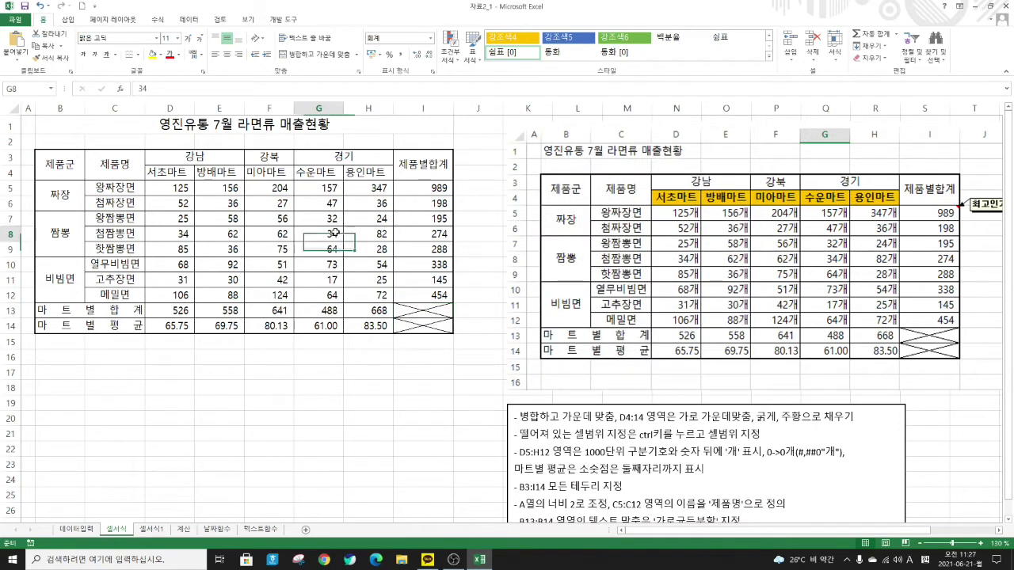
click(174, 174)
drag(194, 176, 356, 178)
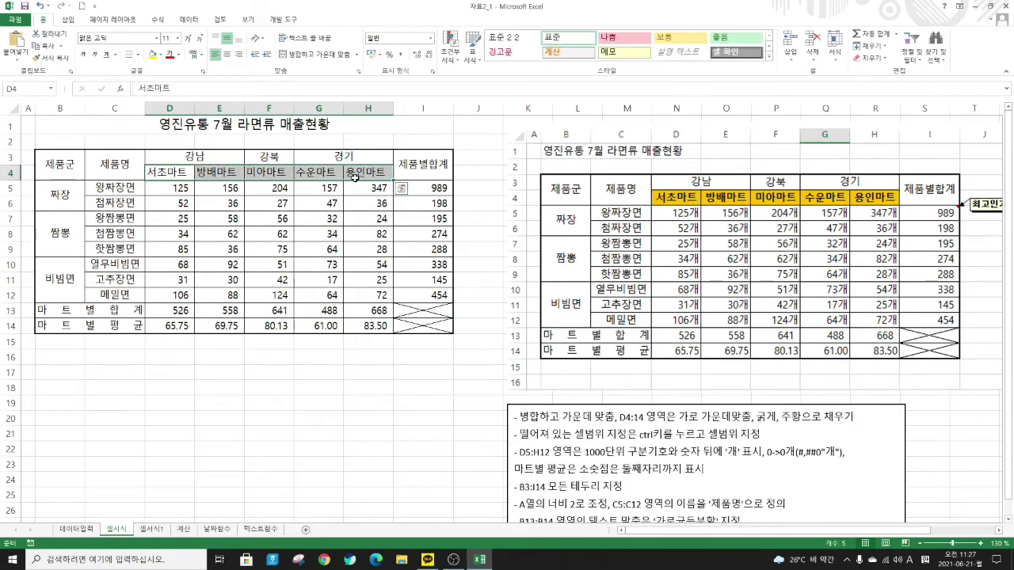
right_click(168, 171)
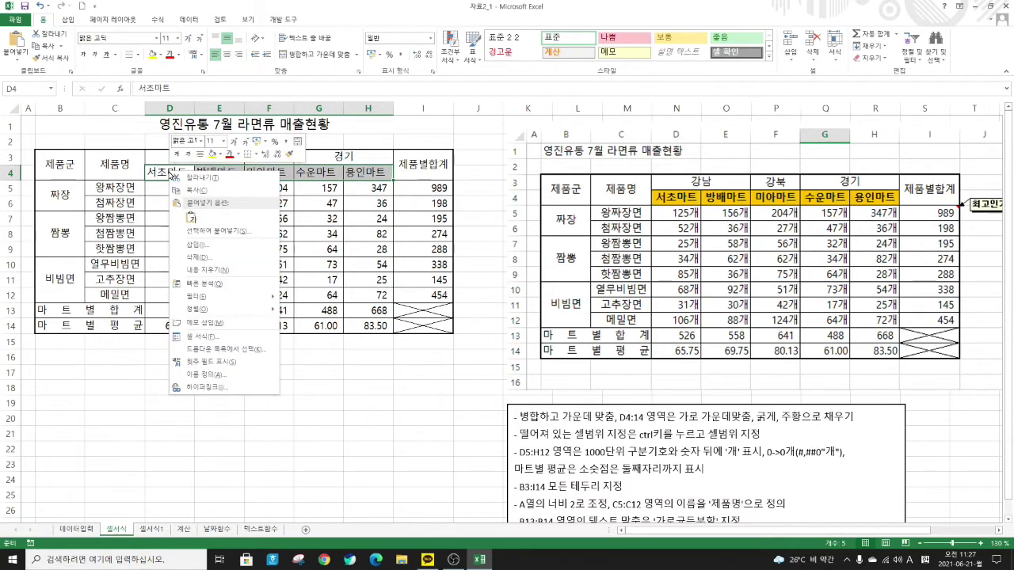
click(178, 154)
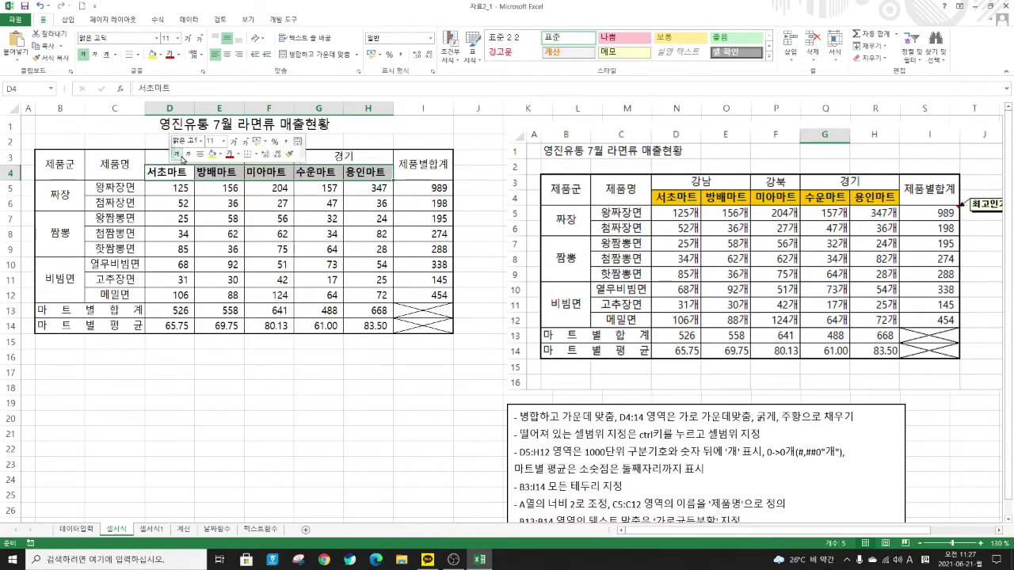
click(220, 154)
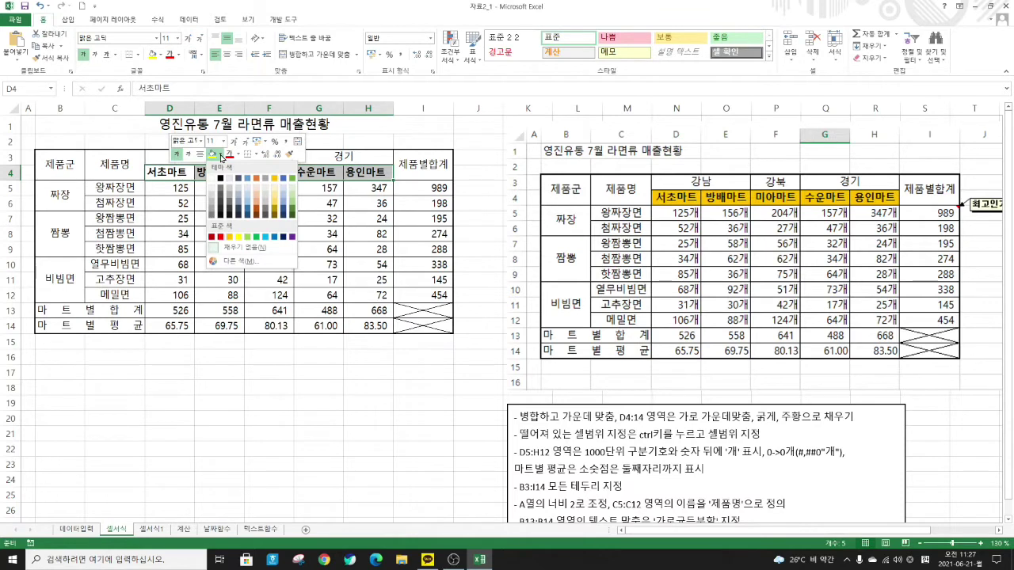
click(230, 237)
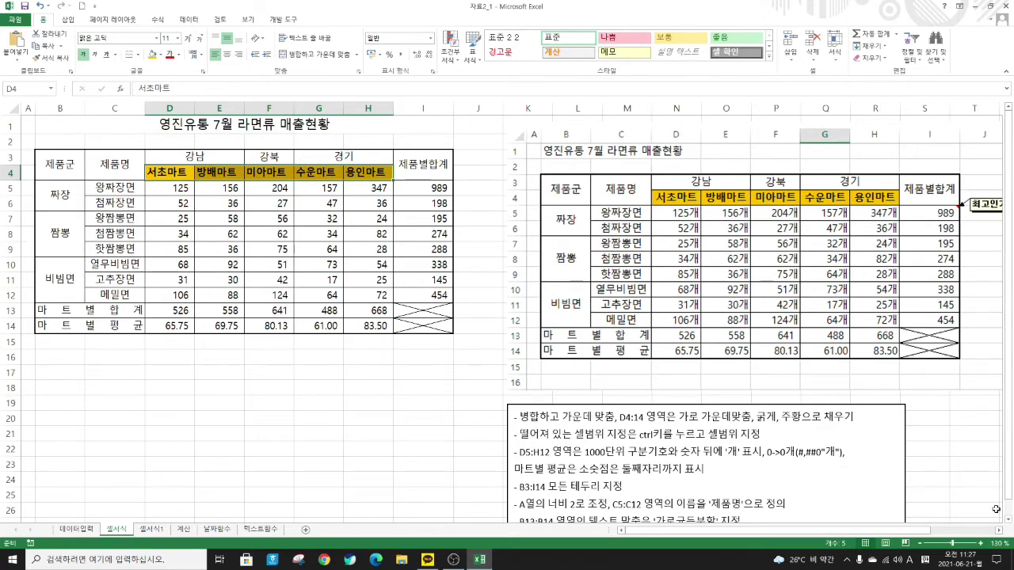
Insert a memo in cell I5 containing only the text 최고인기품목
click(1000, 530)
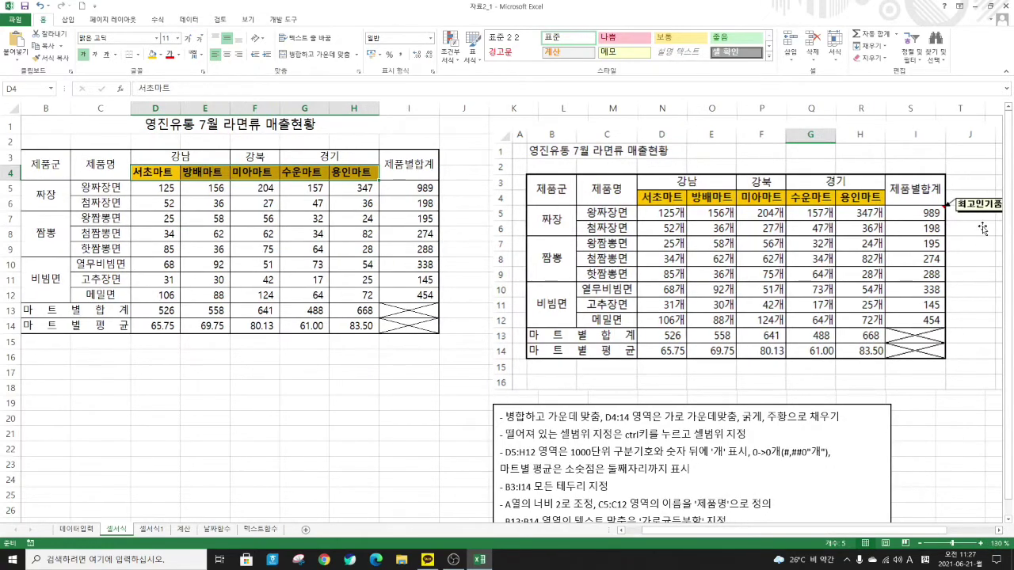
click(404, 188)
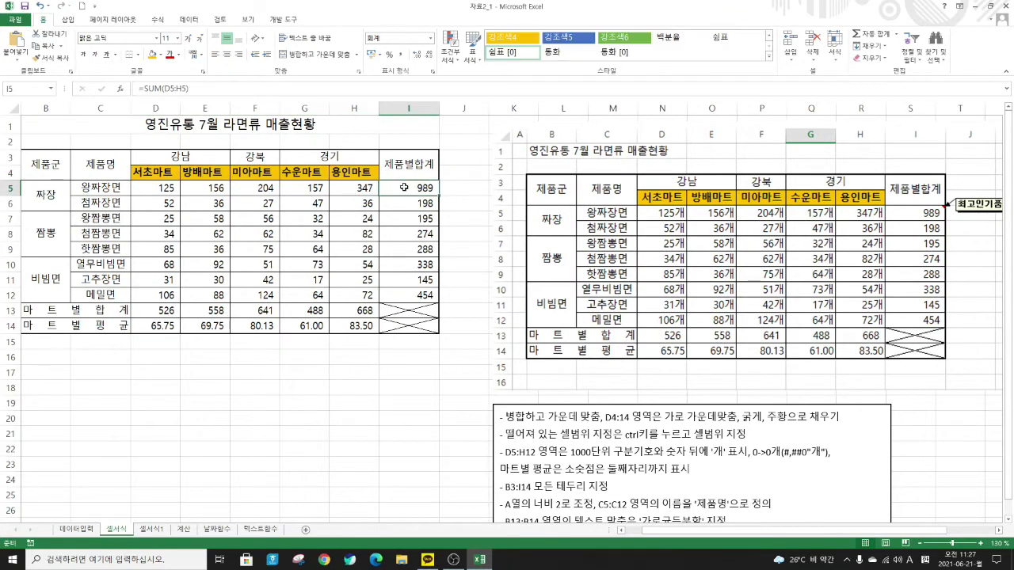
right_click(402, 188)
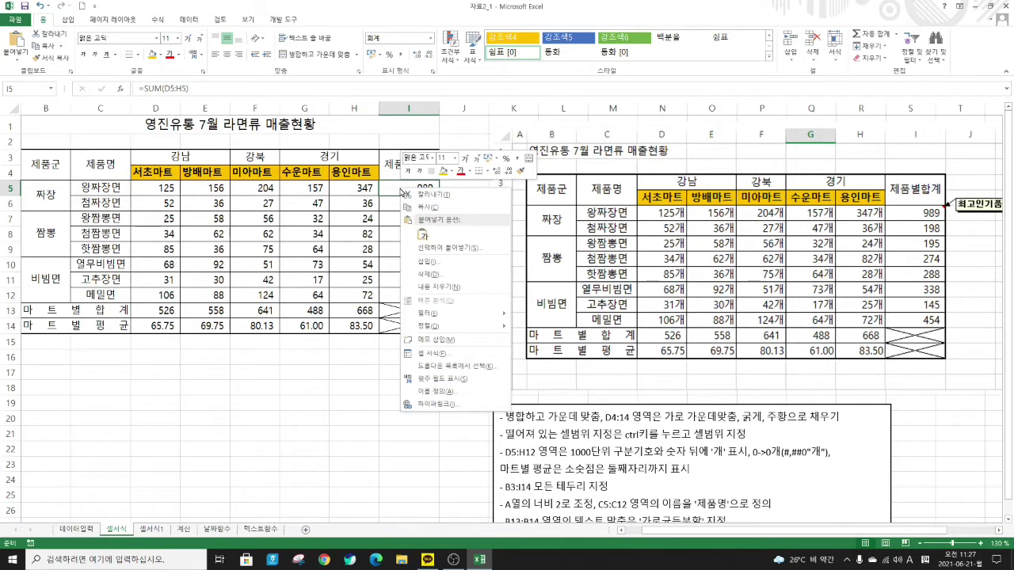
click(431, 343)
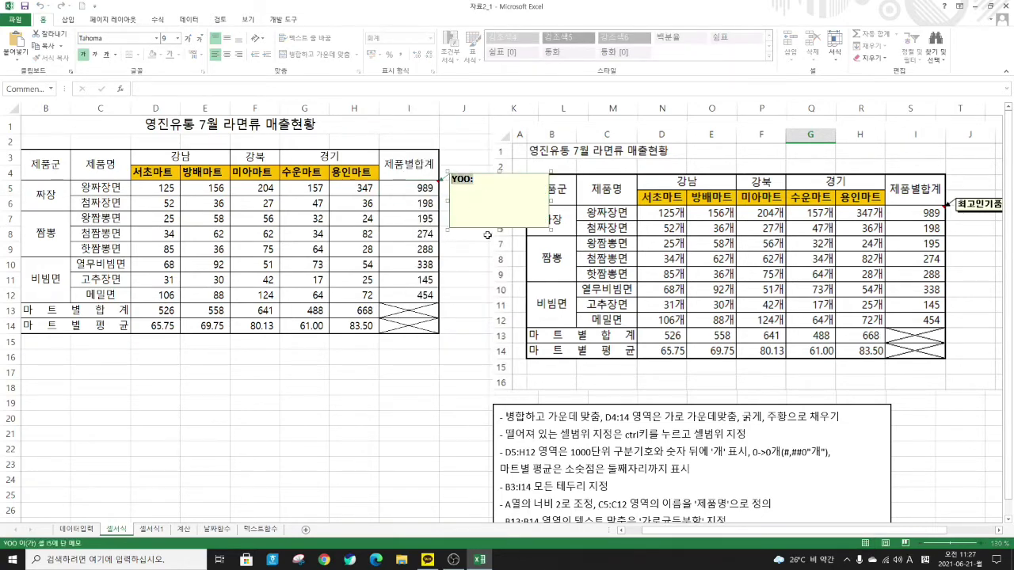
text(chl)
key(BackSpace)
key(BackSpace)
key(BackSpace)
key(Hangul)
text(최)
text(고인시품)
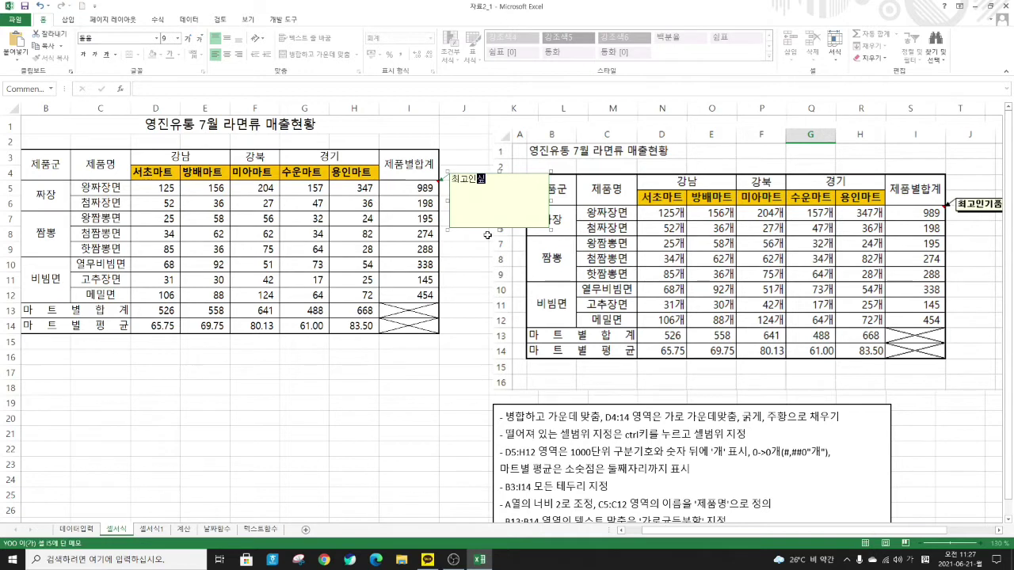
key(BackSpace)
key(BackSpace)
text(기품목)
click(336, 359)
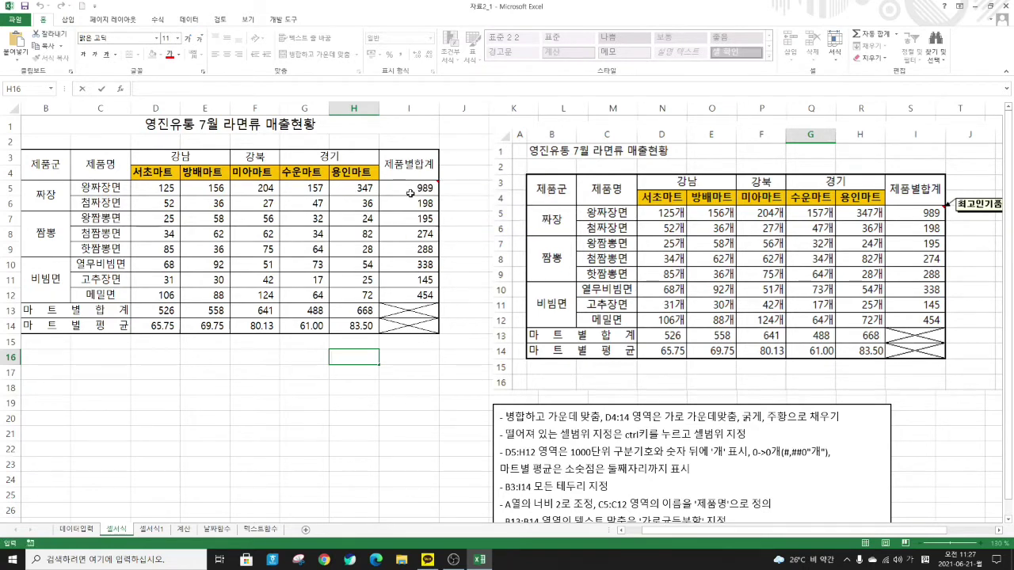
Set the memo on cell I5 to be always displayed
mouse_move(408, 189)
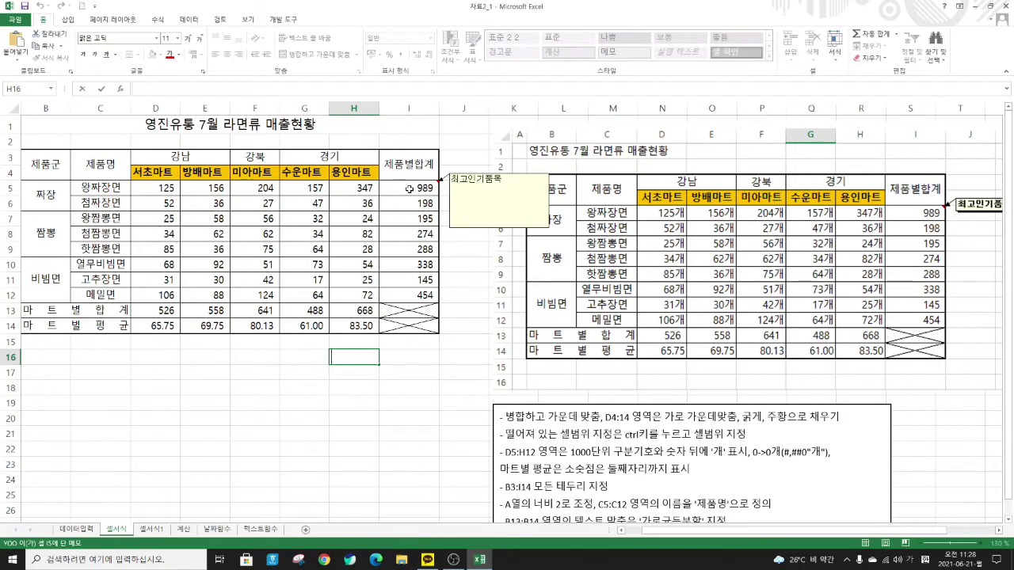
right_click(410, 189)
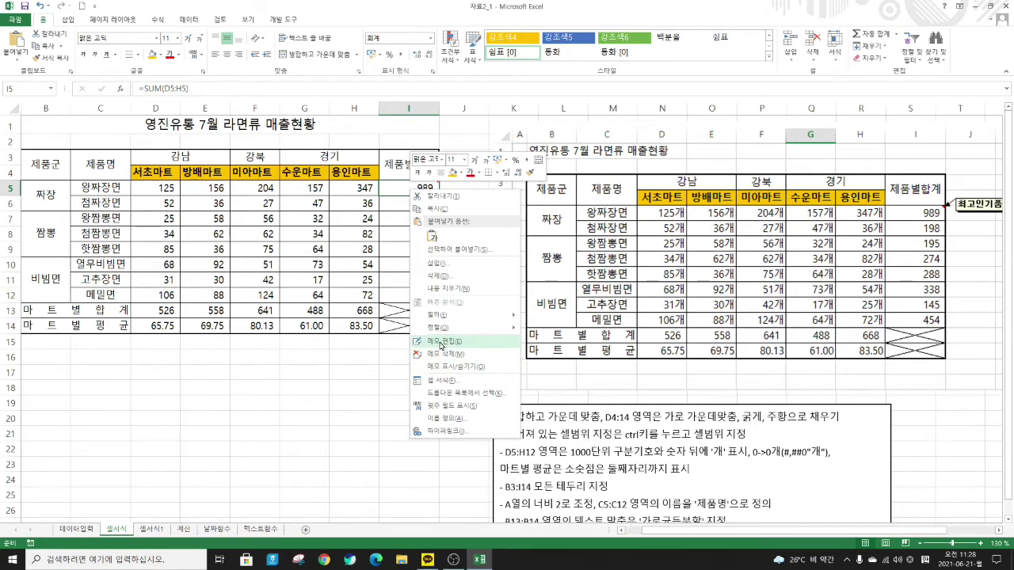
click(443, 366)
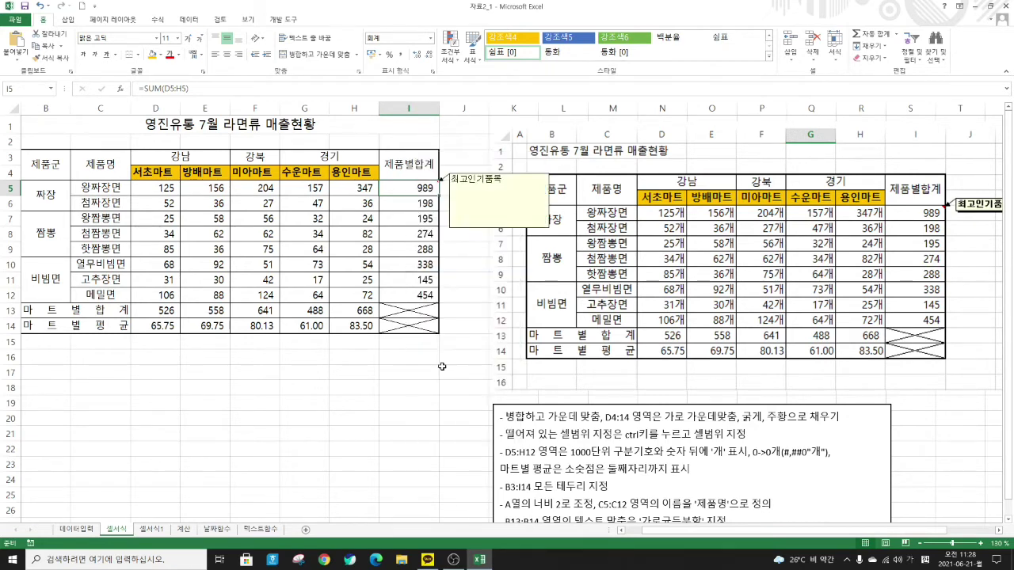
click(301, 386)
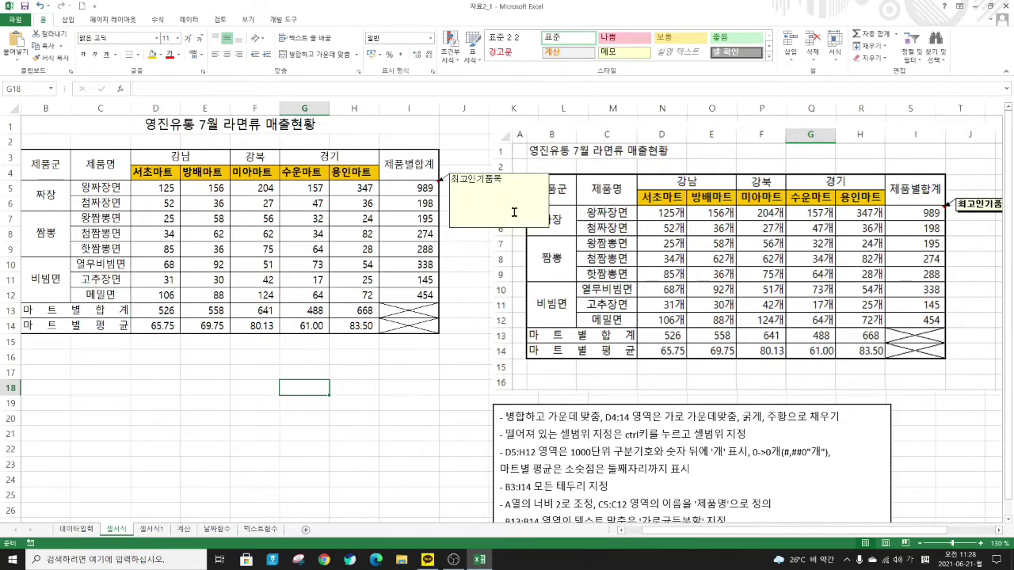
Format the memo on I5 with bold text and automatic sizing to fit its contents
click(471, 175)
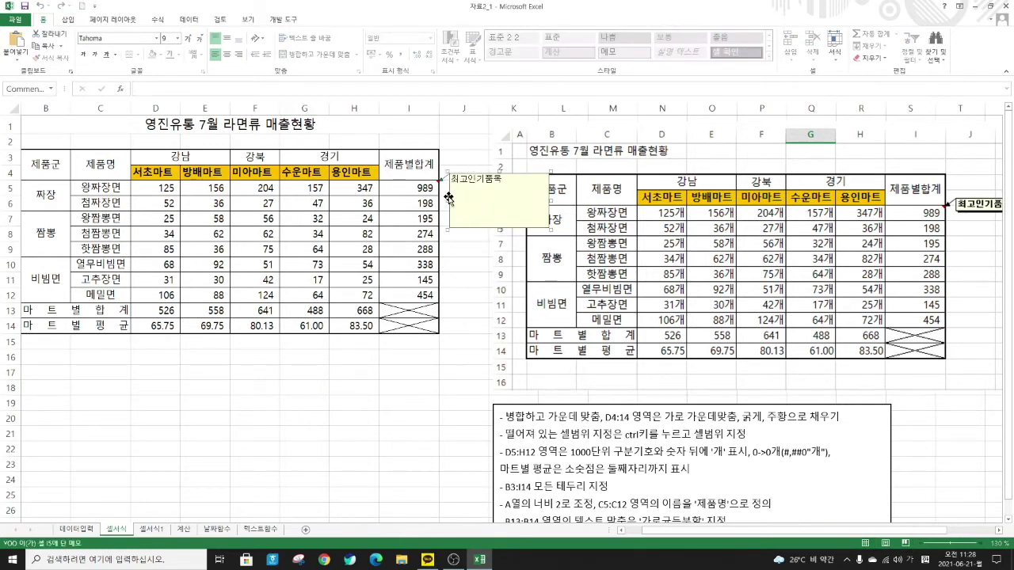
right_click(448, 198)
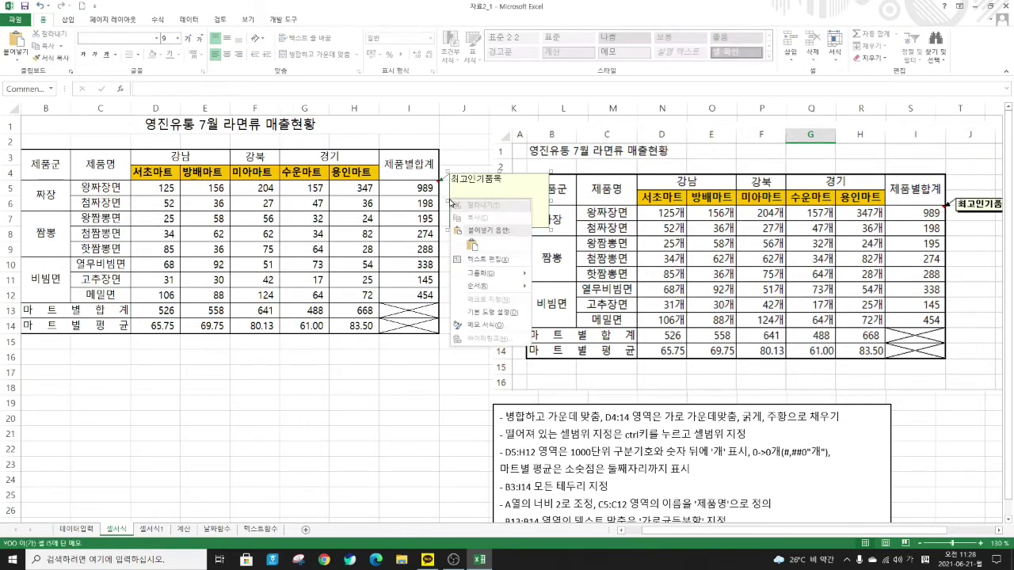
click(478, 331)
drag(567, 115, 616, 101)
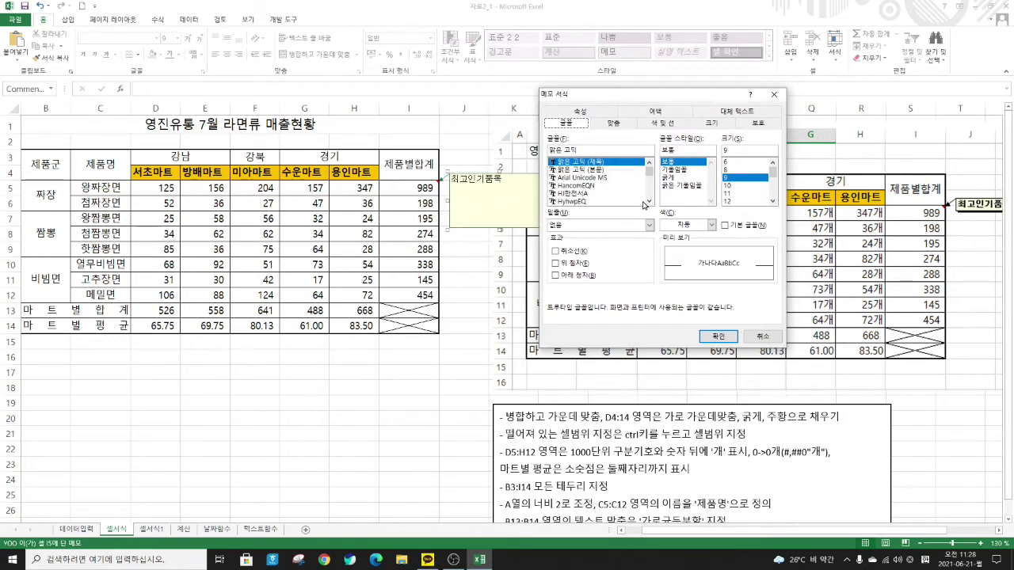
click(670, 179)
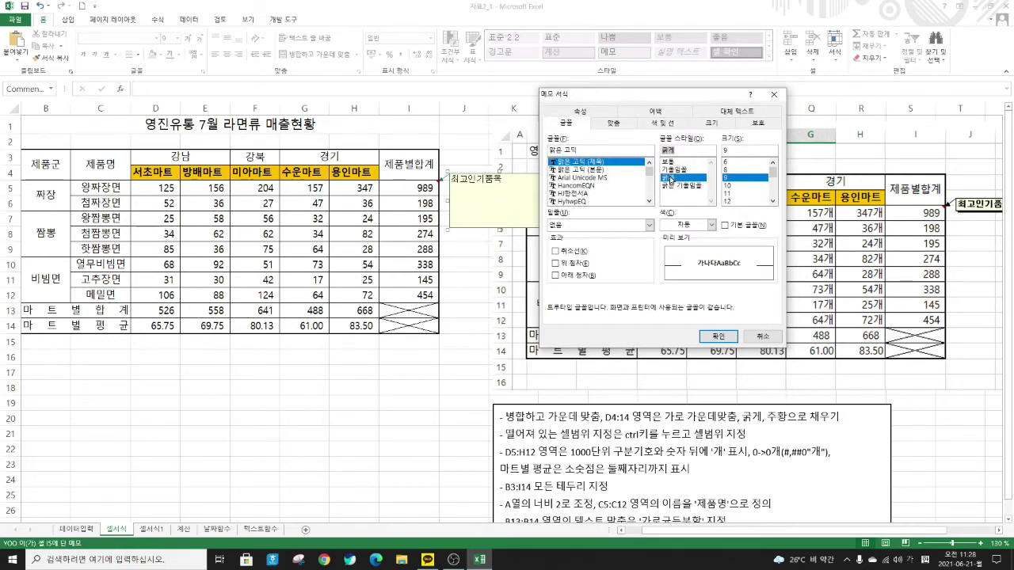
click(614, 124)
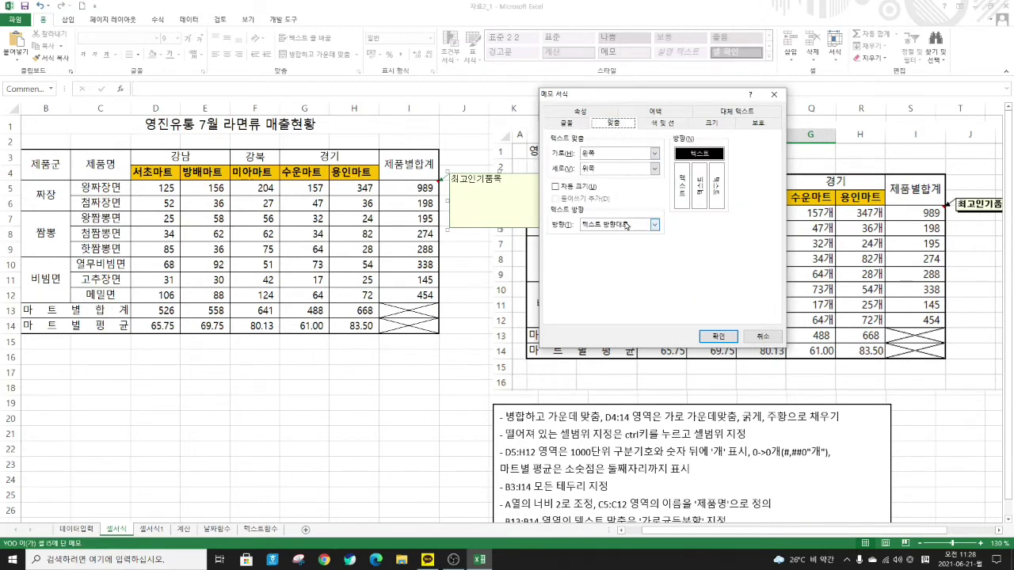
click(559, 189)
click(716, 337)
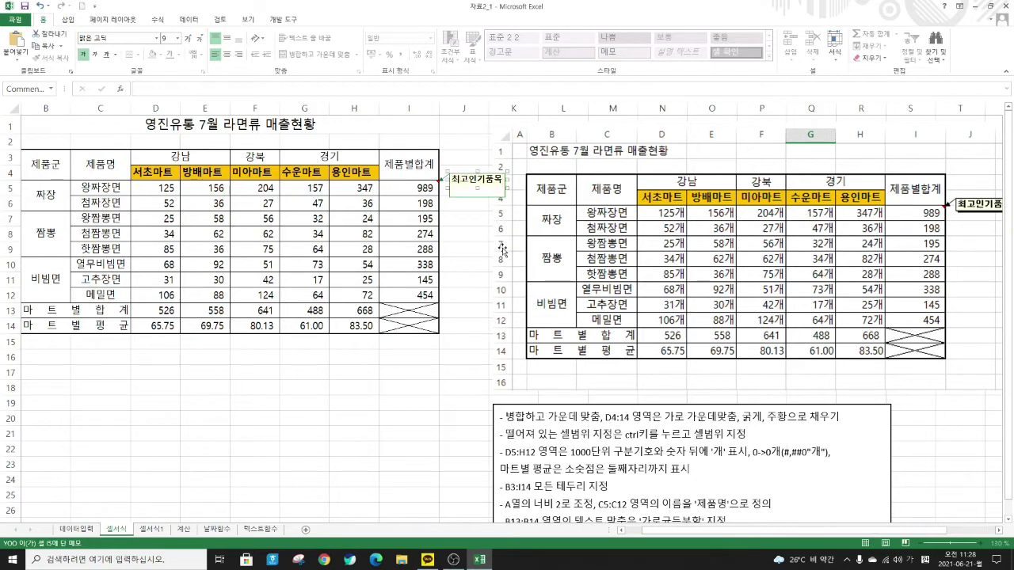
click(461, 241)
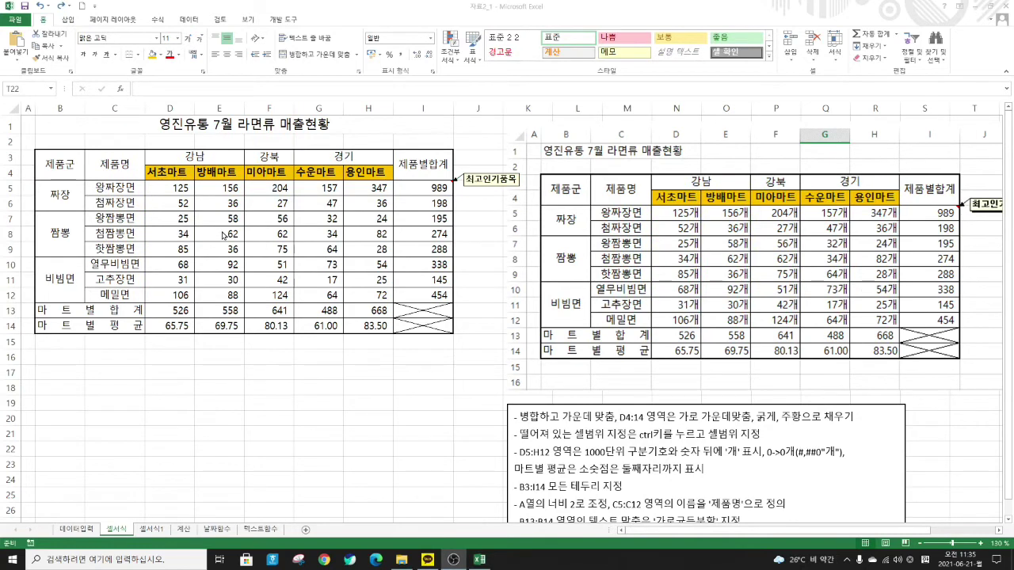
Apply the custom number format #,##0"개" to the sales quantities in D5:H12
drag(170, 190, 368, 291)
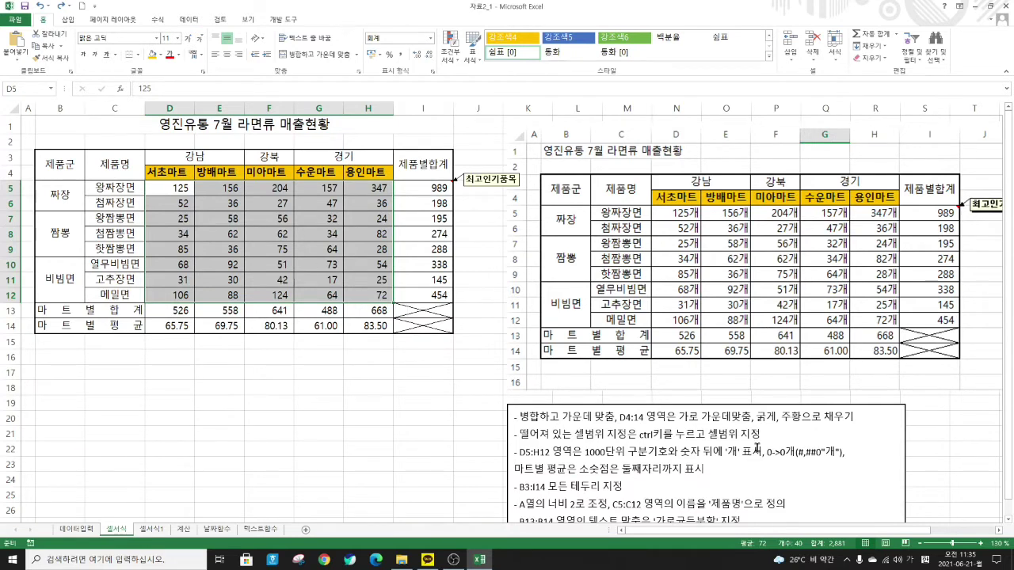
right_click(212, 203)
click(259, 370)
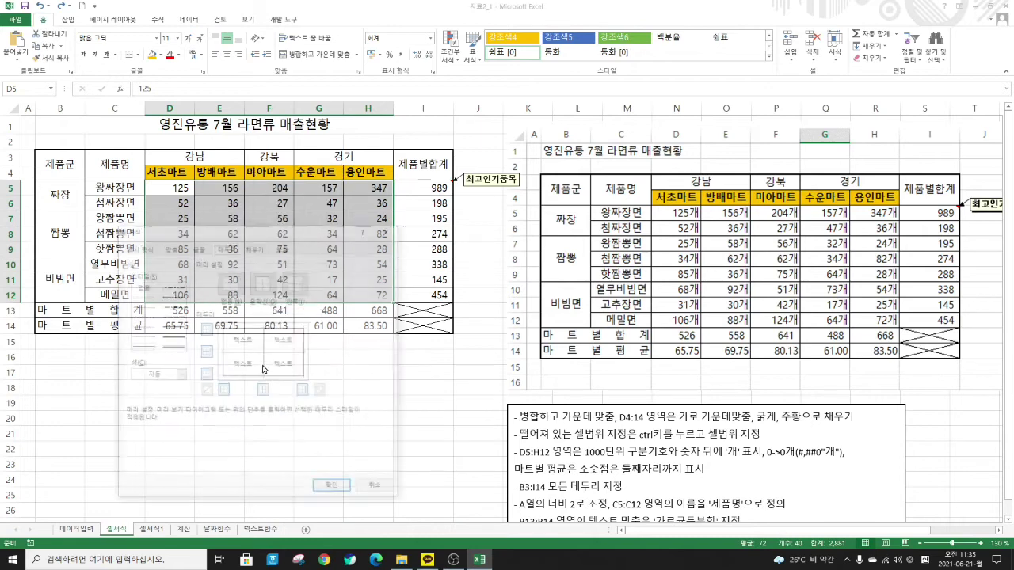
drag(299, 230, 511, 126)
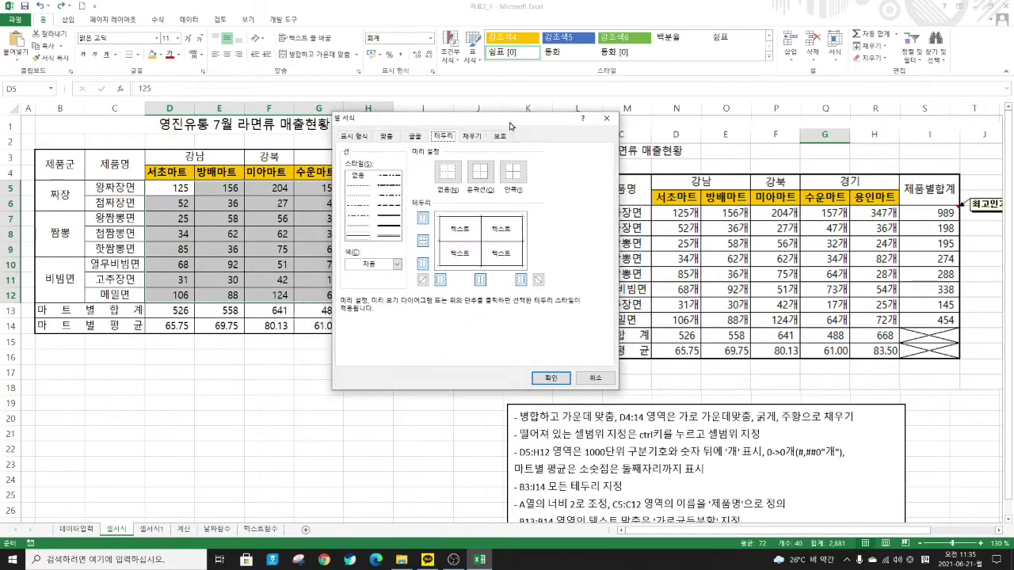
click(353, 137)
click(361, 250)
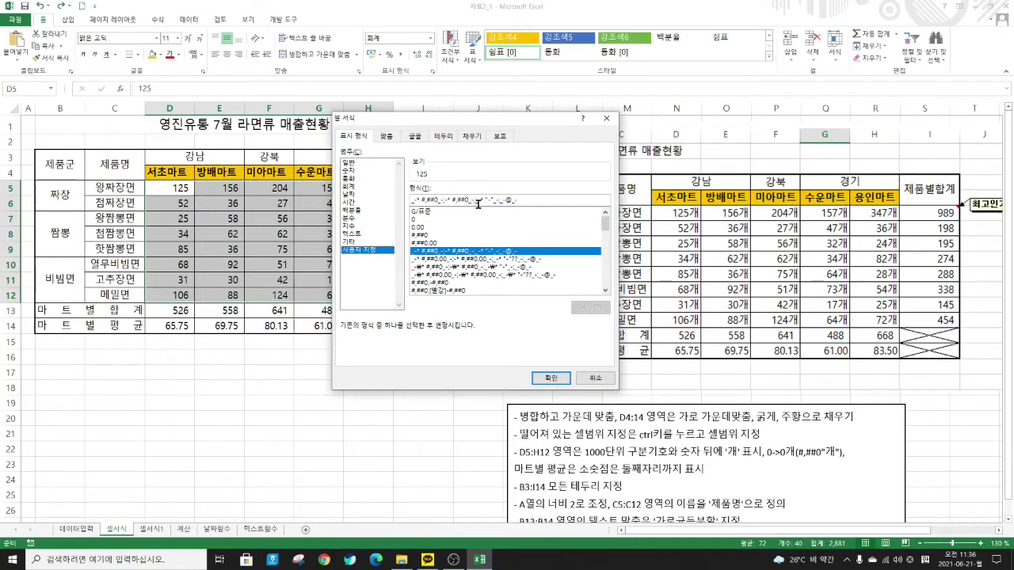
drag(523, 199, 402, 199)
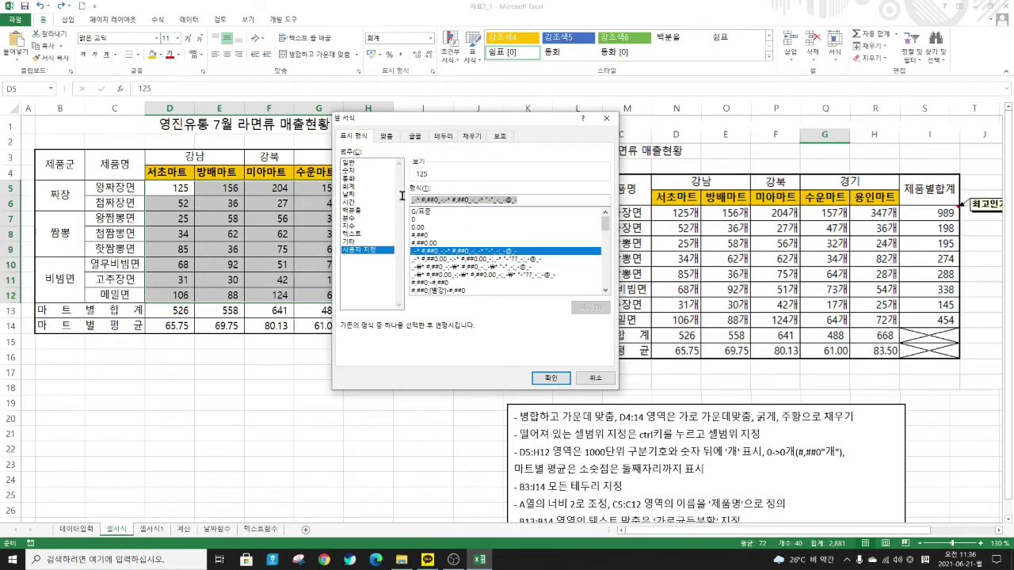
key(BackSpace)
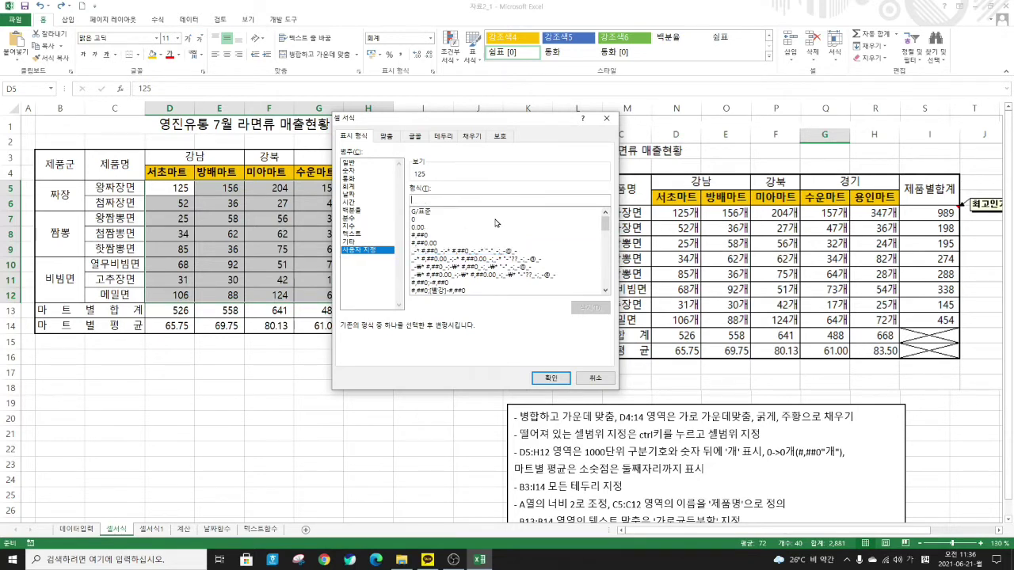
click(418, 235)
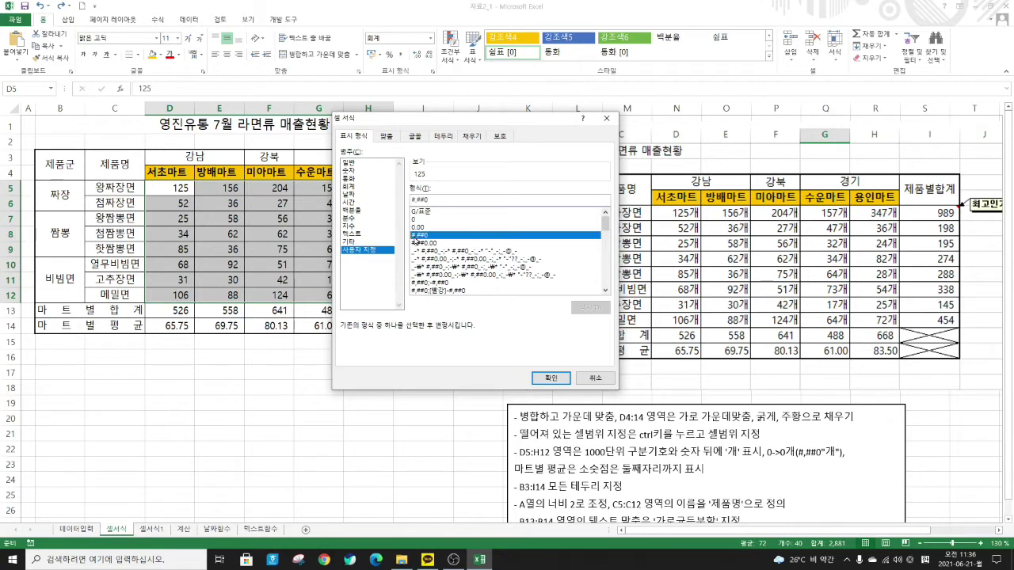
click(433, 200)
text("개)
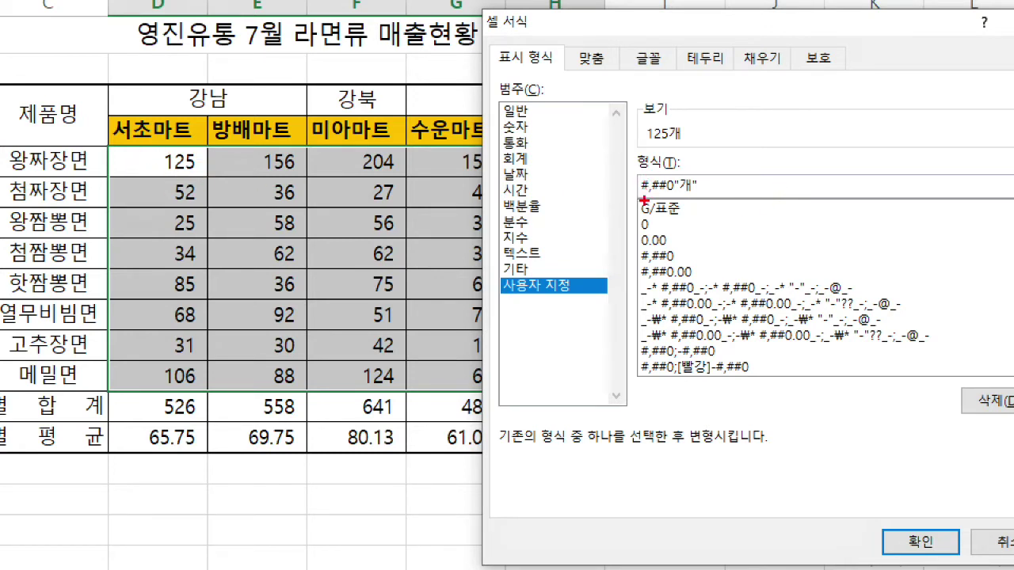
drag(624, 169, 713, 204)
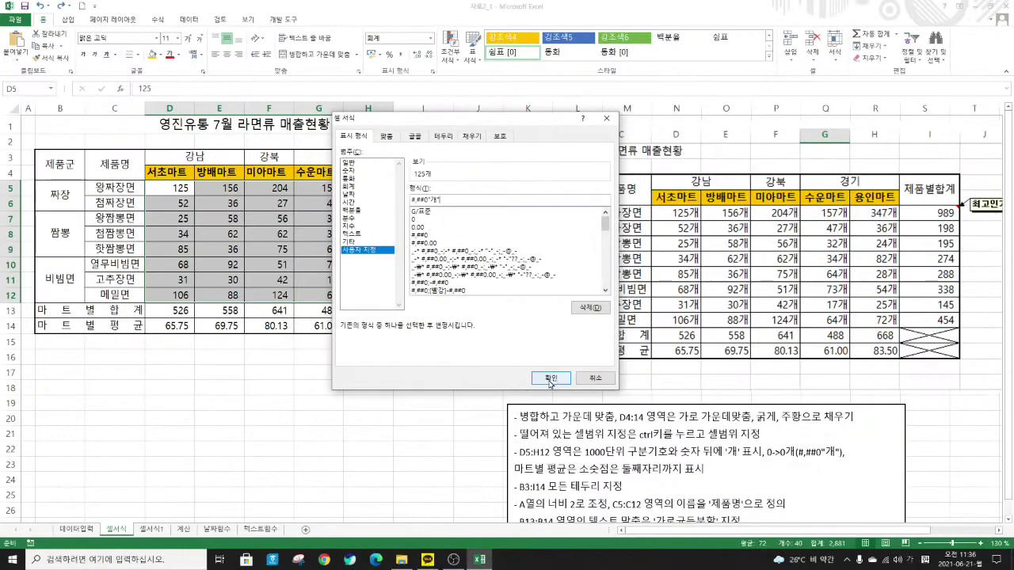
click(565, 387)
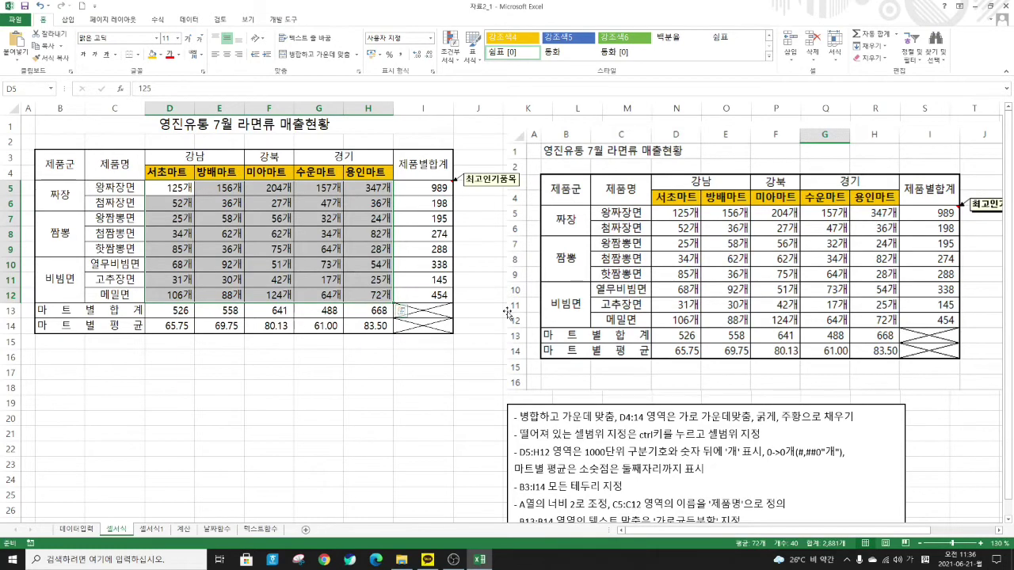
click(255, 235)
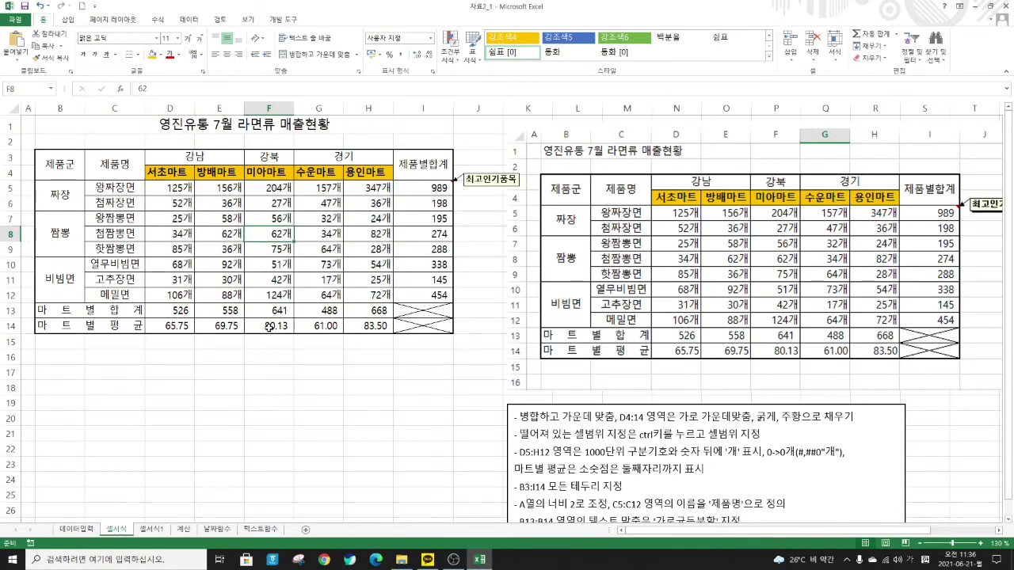
scroll(509, 361, down, 2)
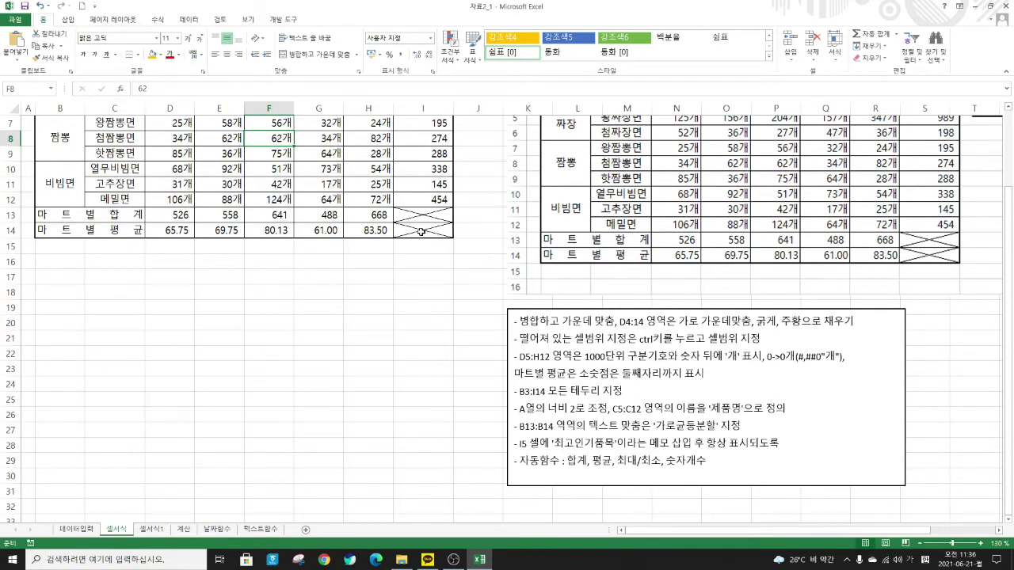
Define the name 제품명 for the product cells C5:C12 and reselect the range to check it
scroll(741, 424, up, 3)
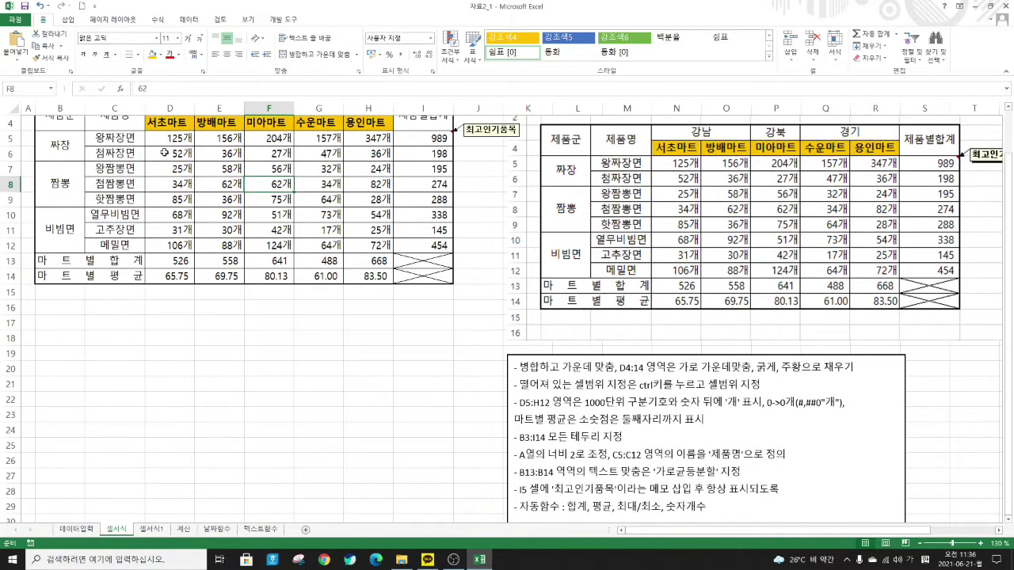
drag(117, 192, 112, 293)
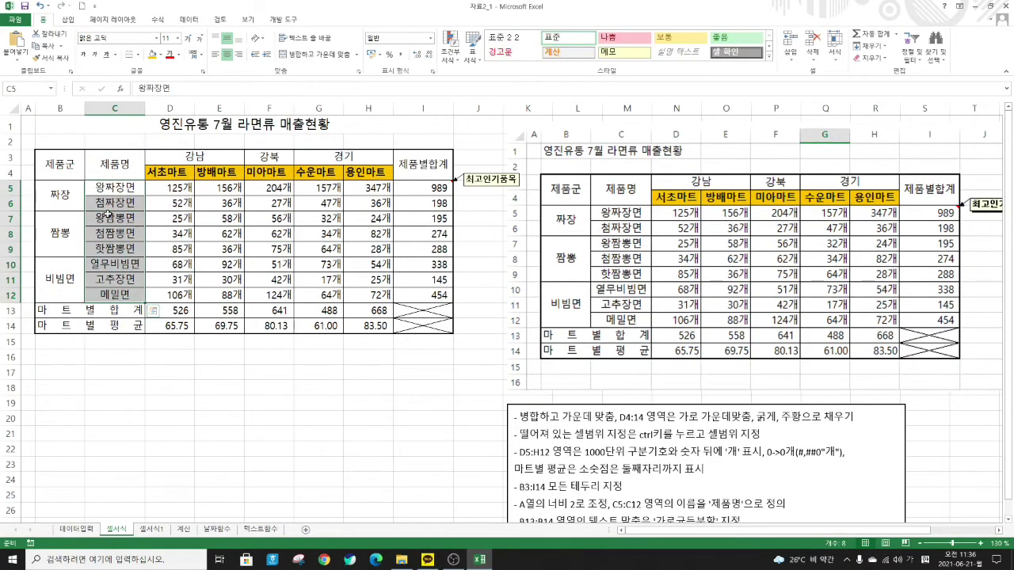
click(17, 91)
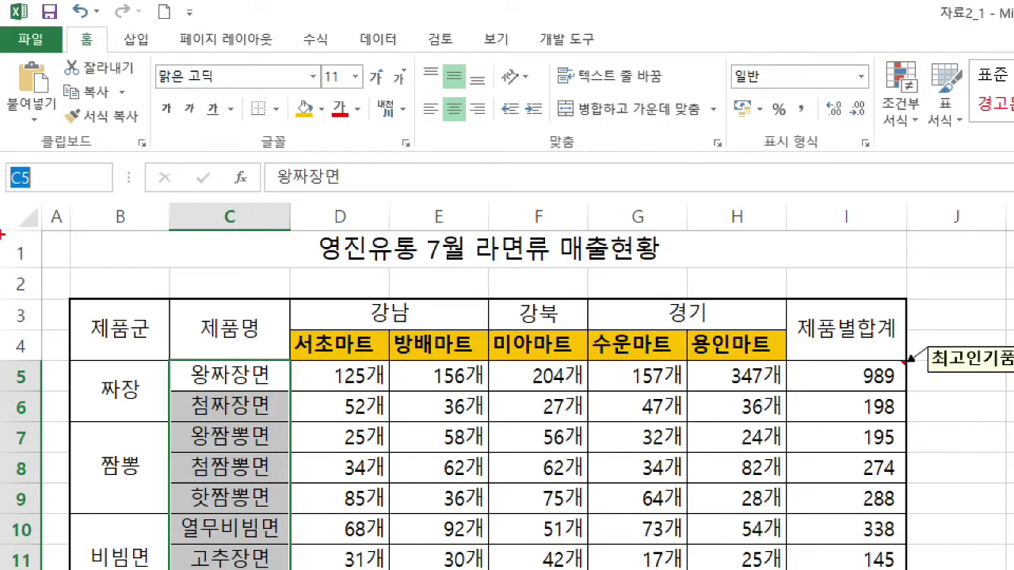
drag(2, 156, 118, 195)
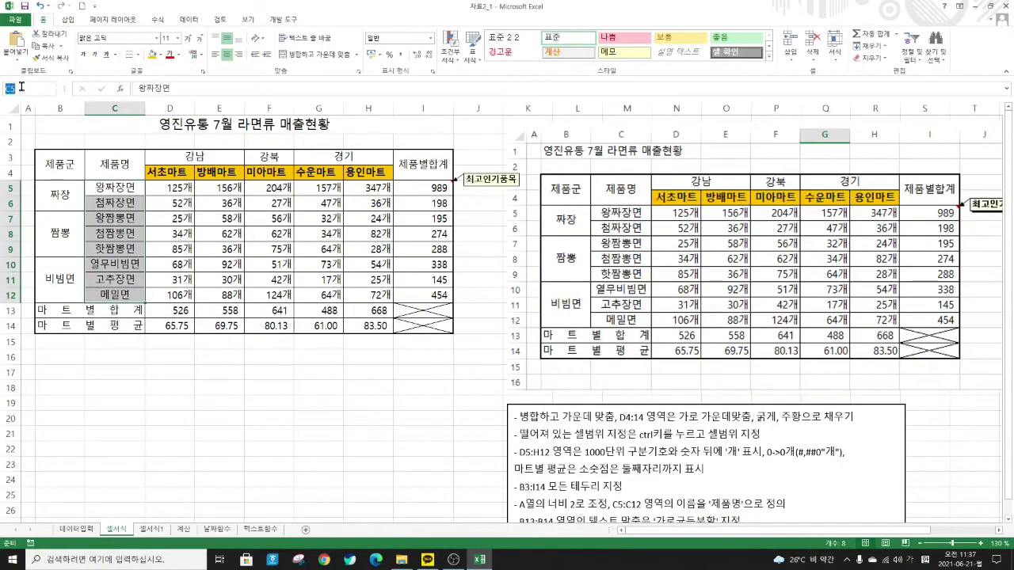
text(제품명)
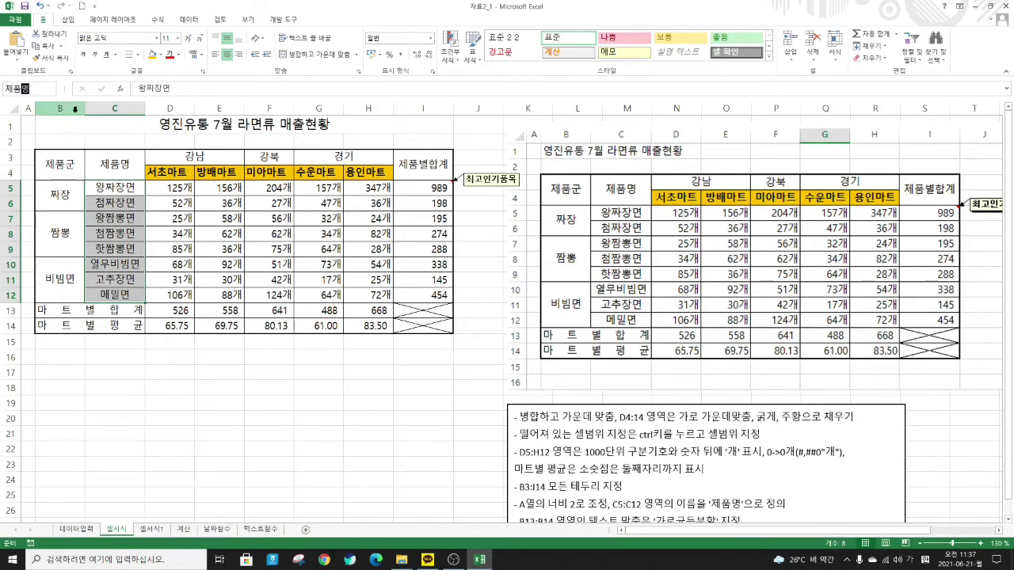
key(Return)
drag(115, 190, 115, 279)
click(113, 205)
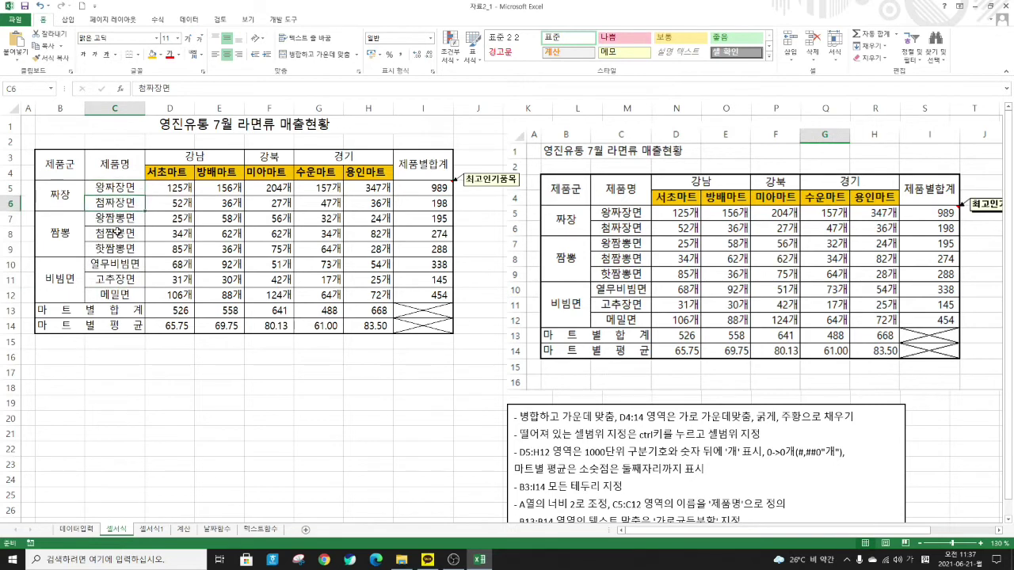
drag(123, 189, 115, 296)
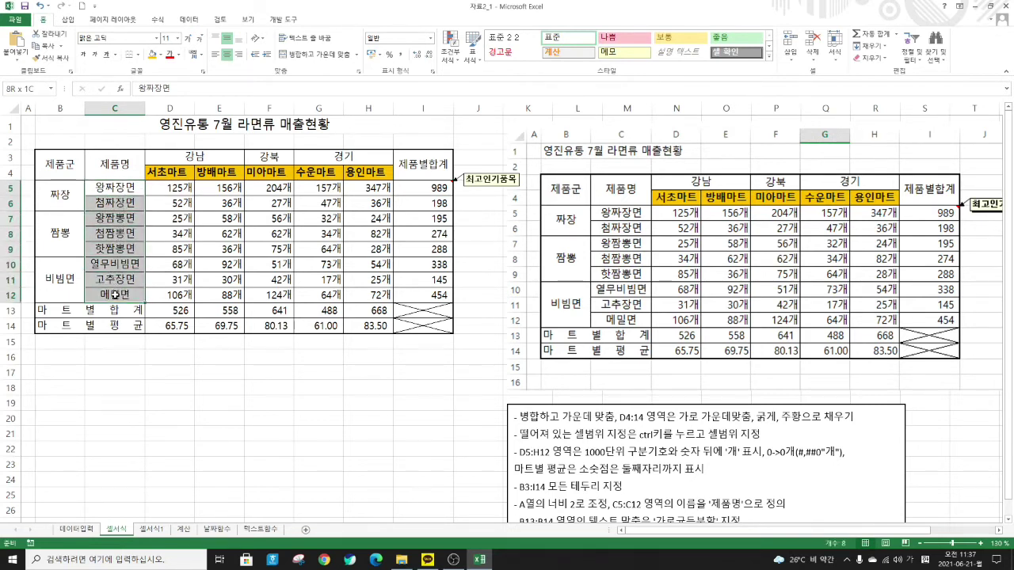
Enter the label 제품명 in cell C16 below the sales table
click(114, 362)
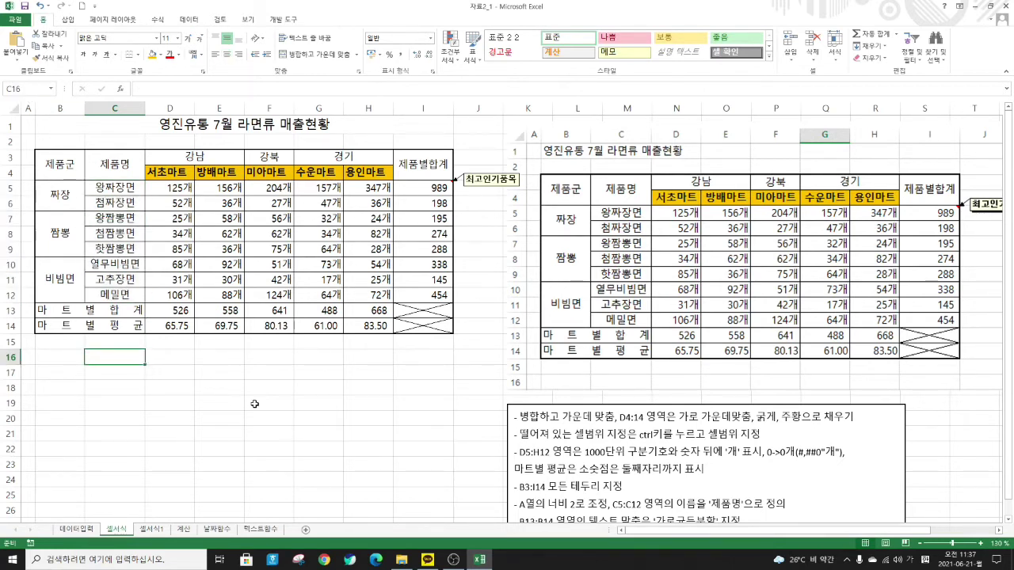
text(제품명)
key(Return)
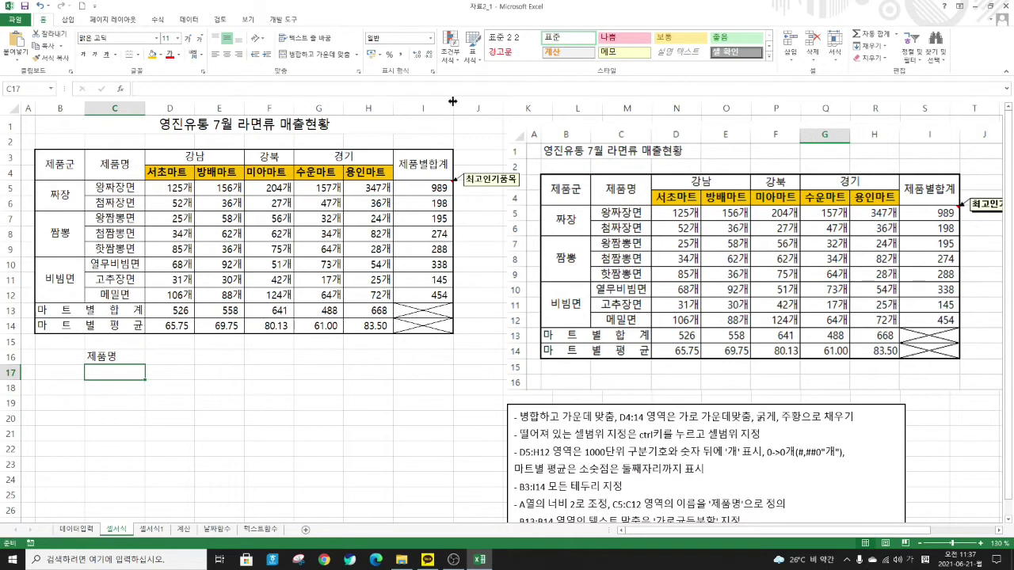
Set up data validation on cell C17 that allows only values from a list (목록)
click(192, 19)
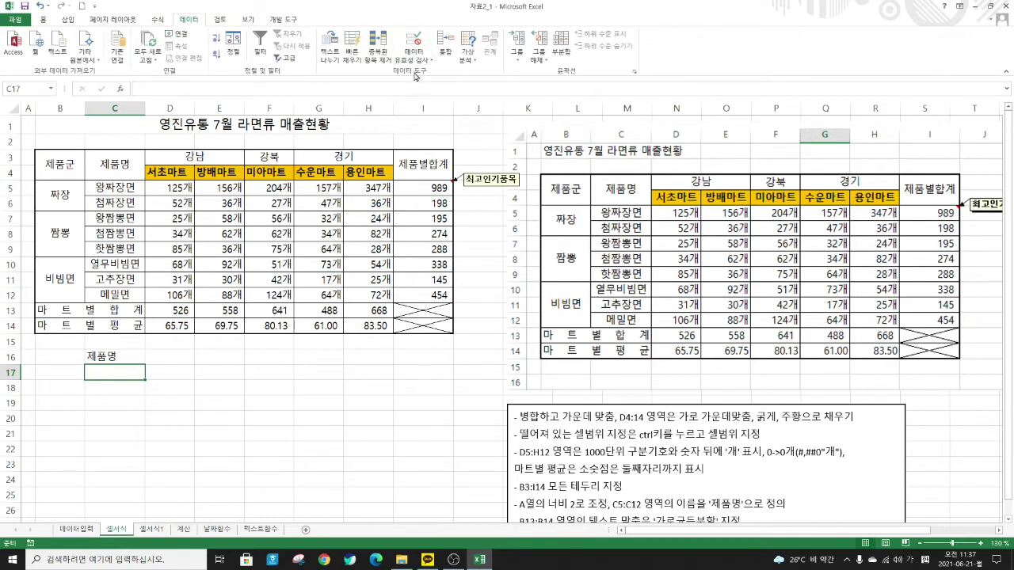
click(414, 45)
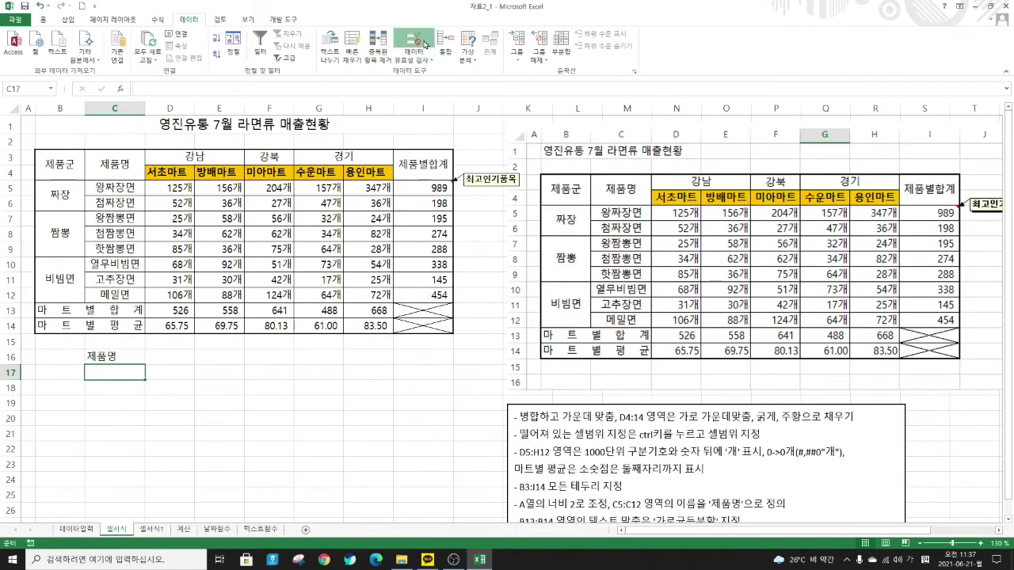
drag(662, 134, 301, 244)
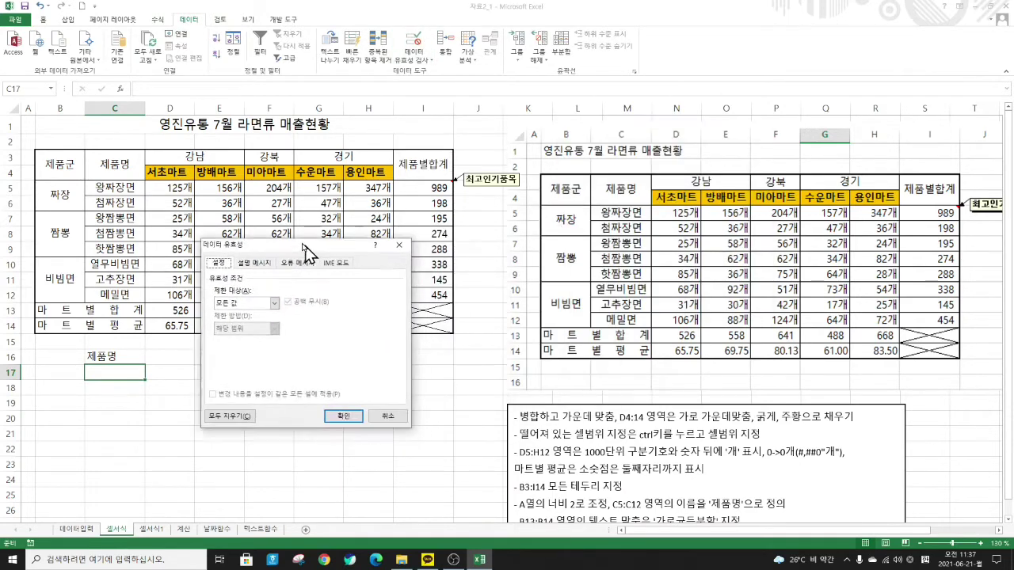
click(268, 298)
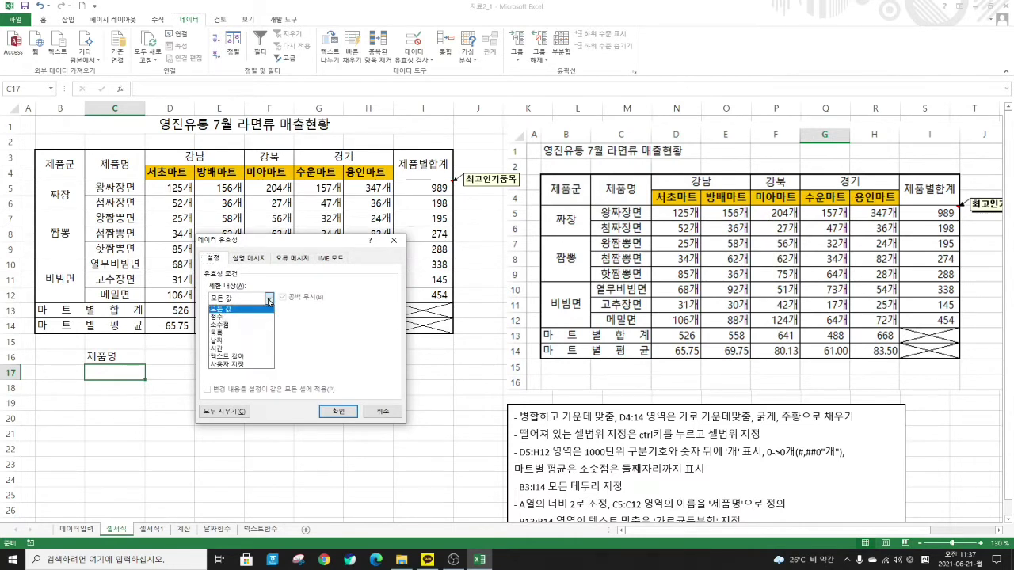
click(246, 336)
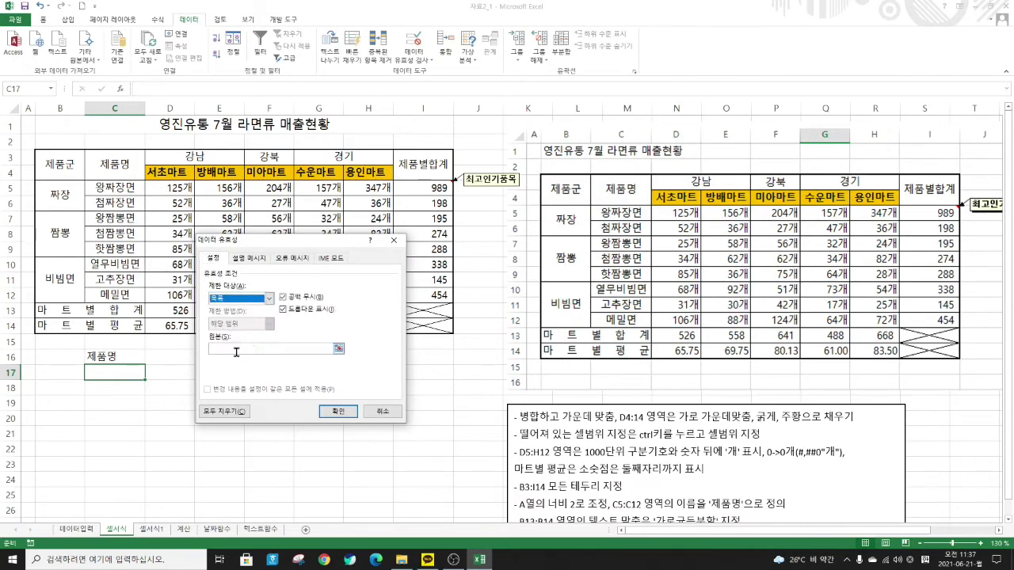
Set the validation list's source to =제품명 and apply the rule to C17
click(230, 350)
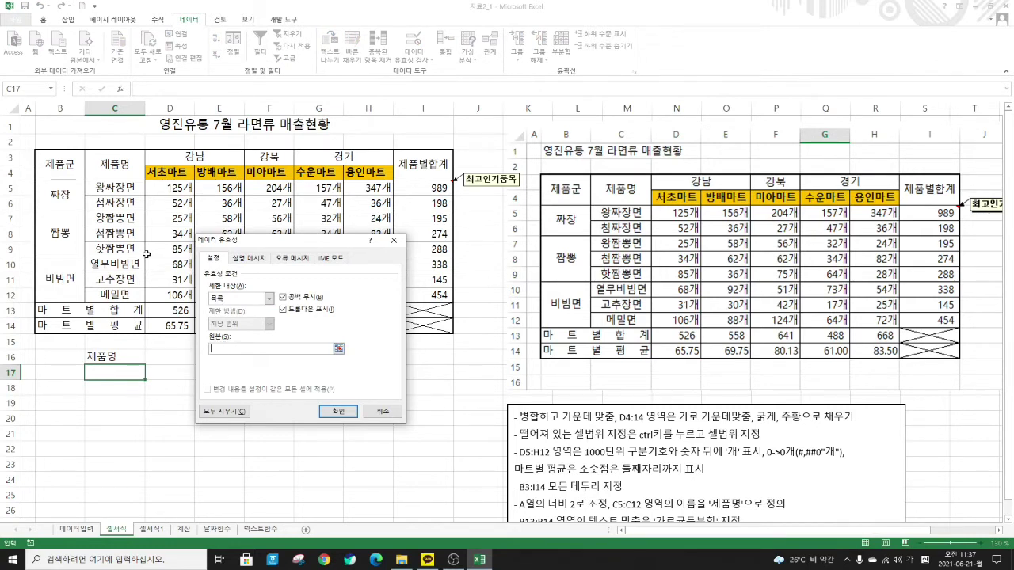
drag(118, 187, 113, 294)
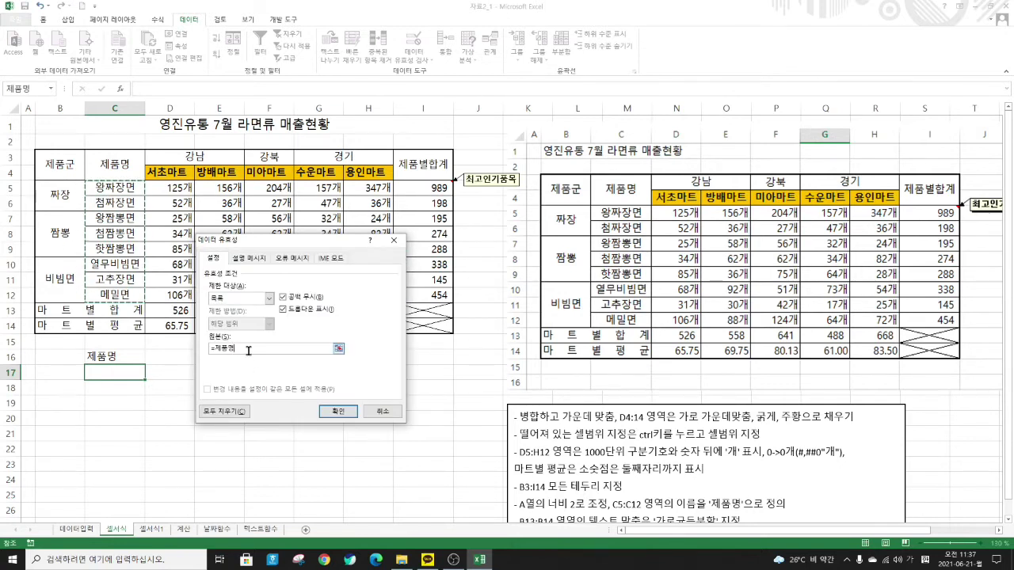
drag(246, 349, 196, 344)
text(=)
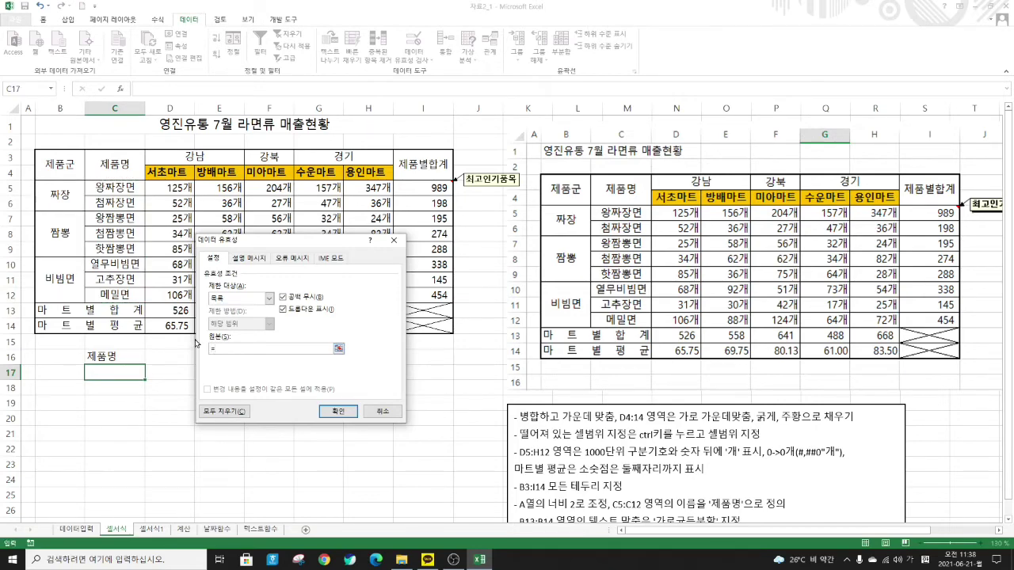
text(제품명)
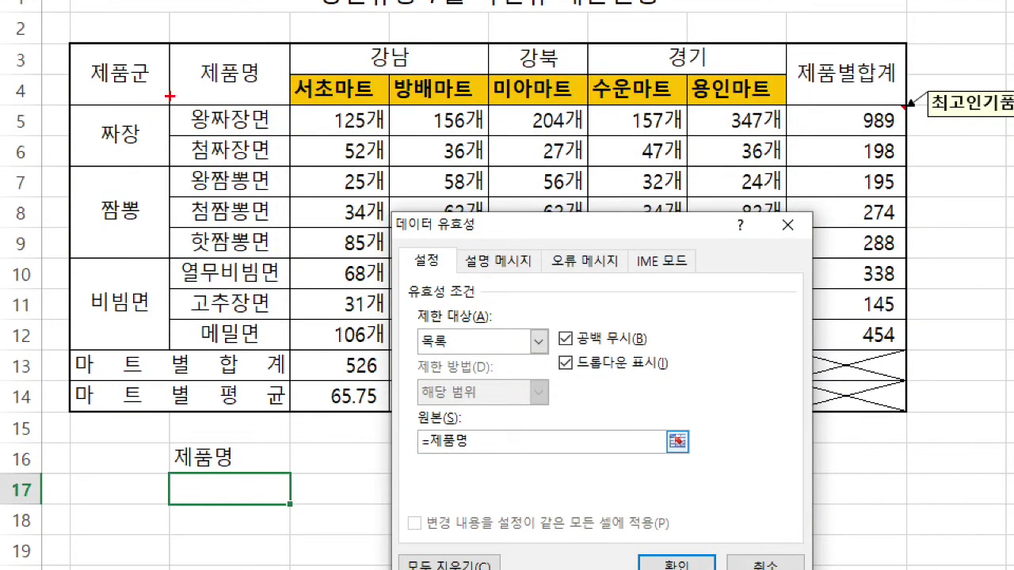
mouse_move(161, 101)
mouse_down()
mouse_move(289, 234)
mouse_move(301, 355)
mouse_up()
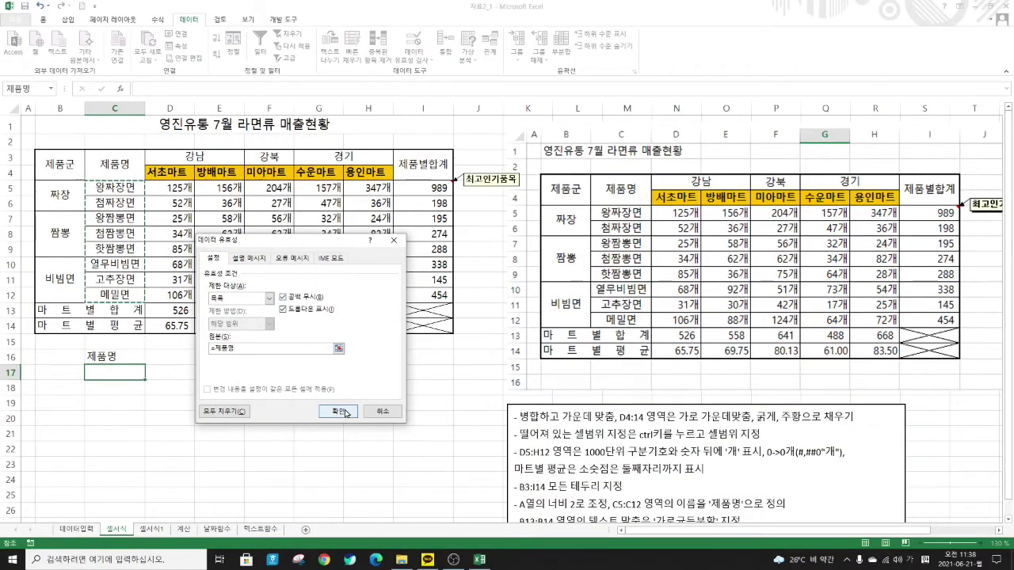
click(346, 413)
Choose 왕짜장면 from the drop-down list in cell C17
click(150, 374)
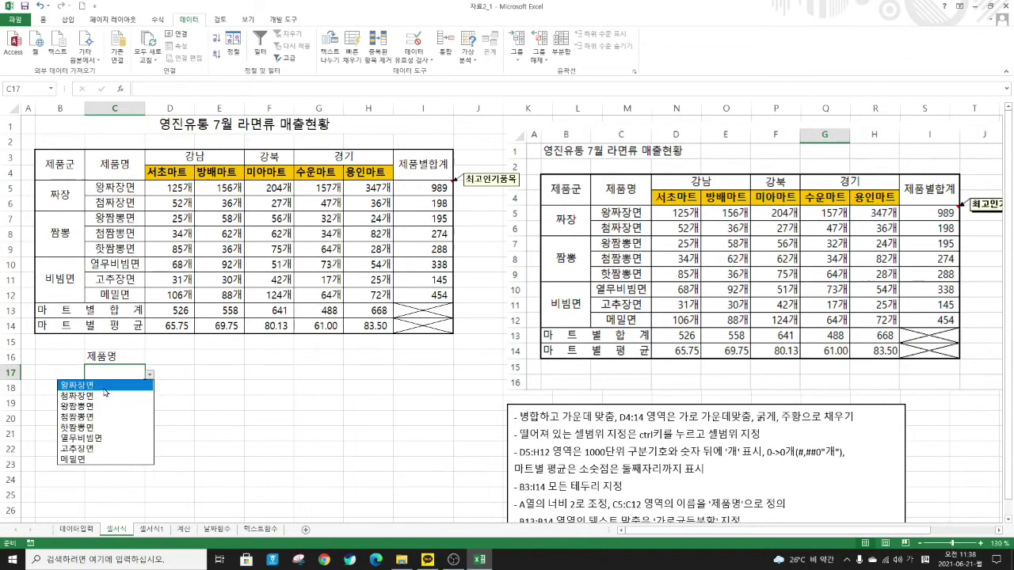
click(104, 385)
click(199, 397)
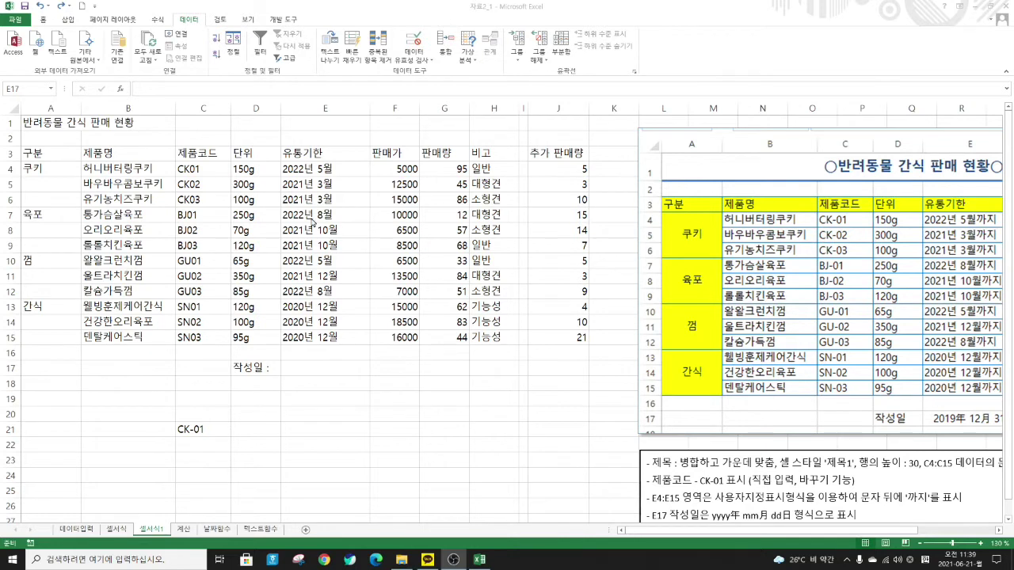
On the 셀서식1 sheet, merge and center the title 반려동물 간식 판매 현황 across A1:H1
drag(45, 123, 485, 128)
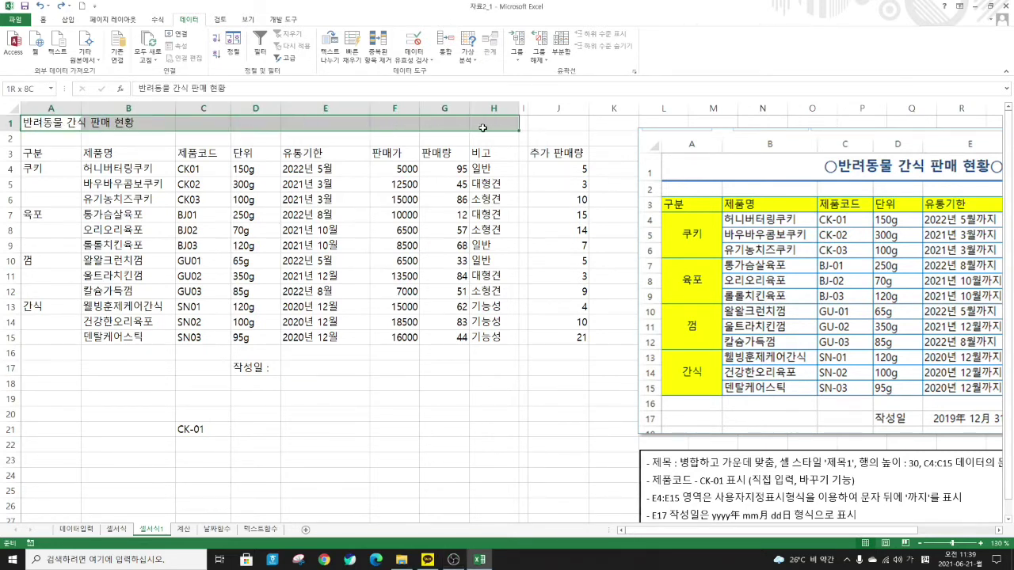
right_click(252, 121)
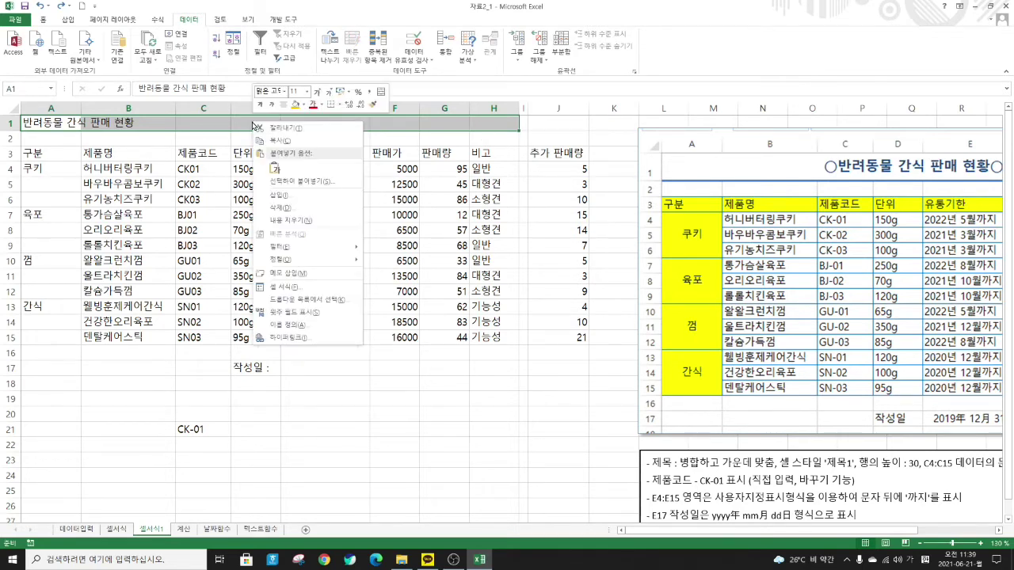
click(382, 92)
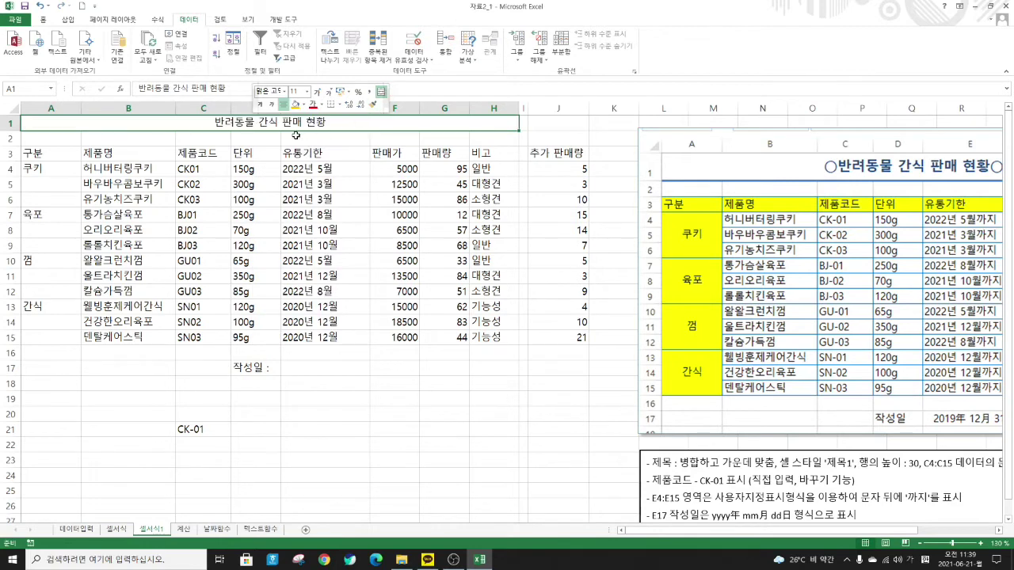
Apply the 제목 1 cell style to the merged title in row 1
click(43, 22)
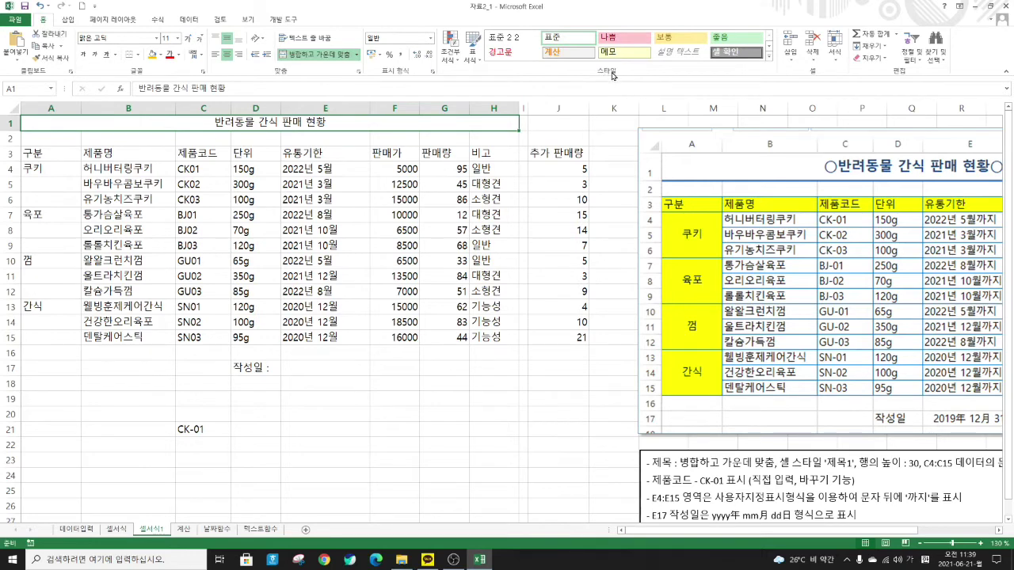
click(768, 56)
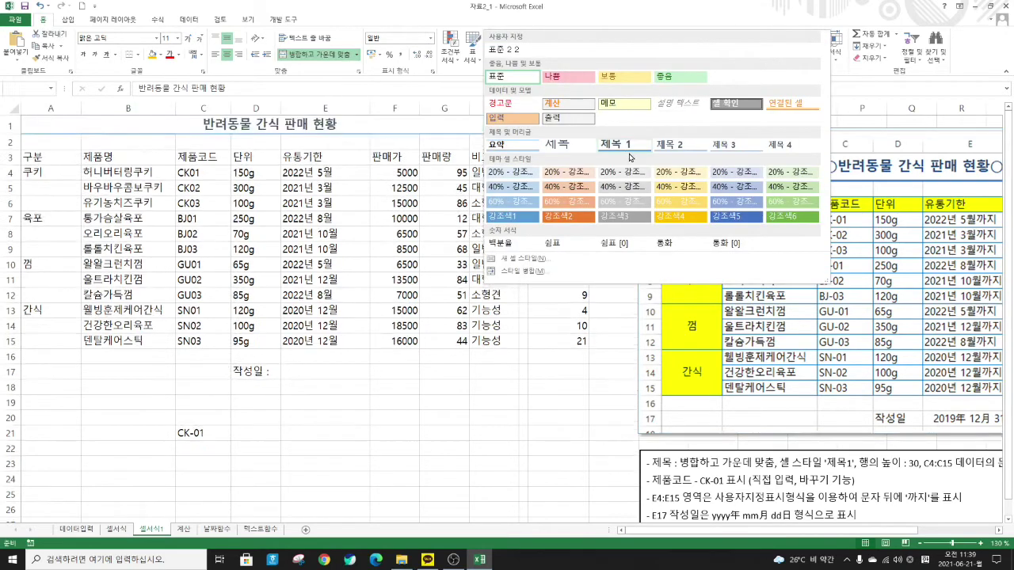
click(625, 150)
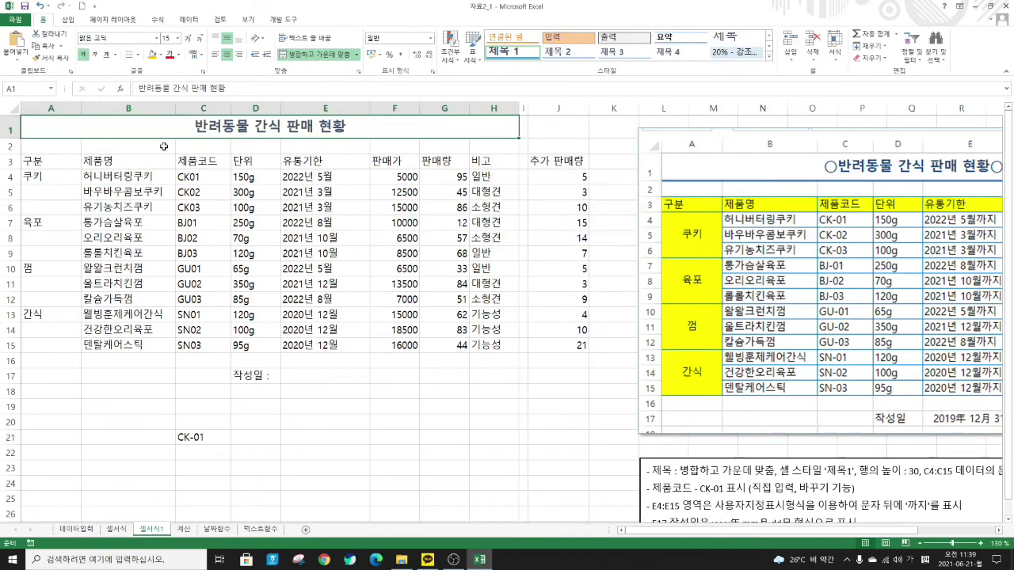
Set the height of row 1 to 30
click(10, 129)
right_click(11, 129)
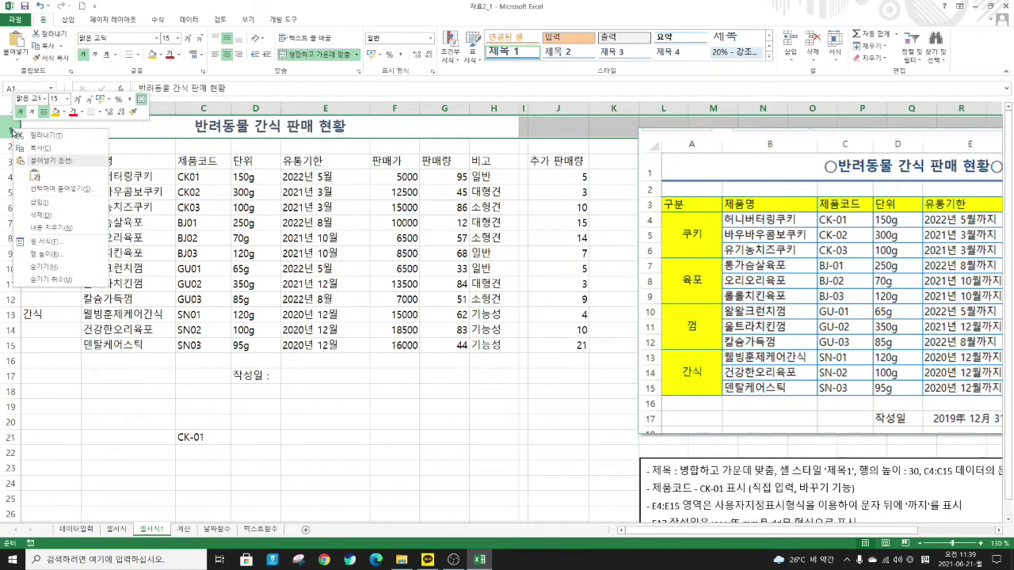
click(40, 255)
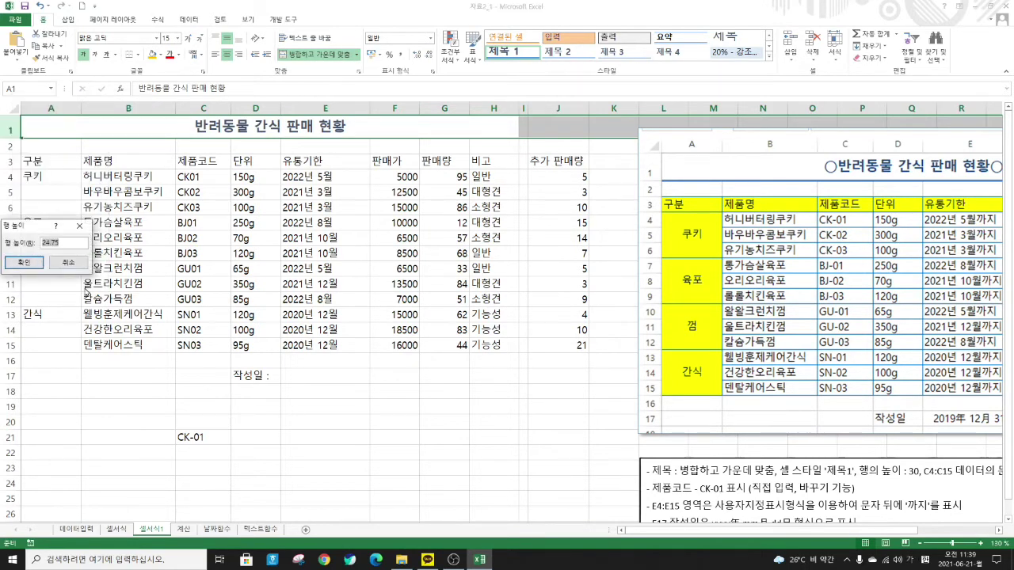
text(30)
click(25, 262)
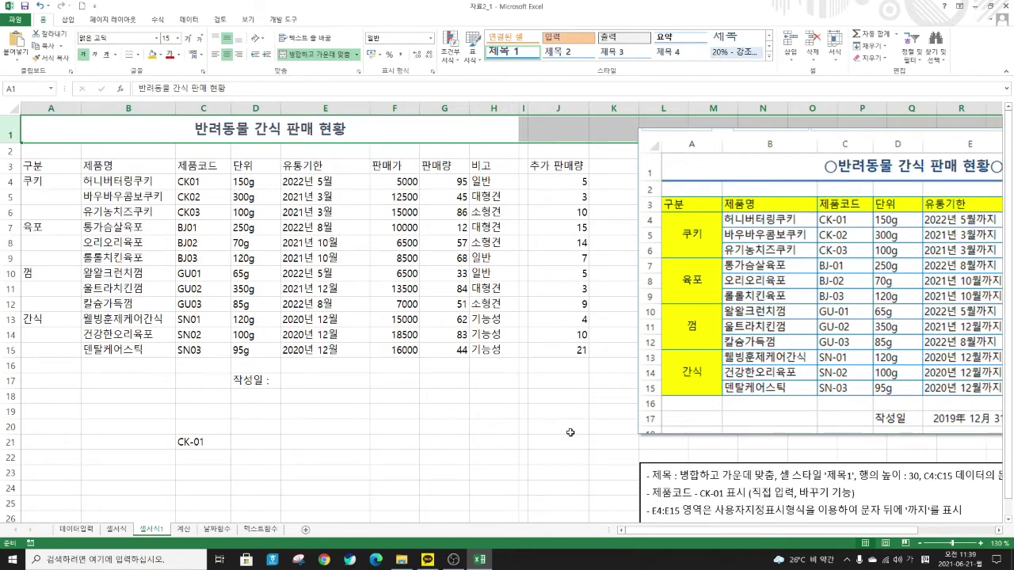
drag(883, 536, 860, 533)
click(199, 184)
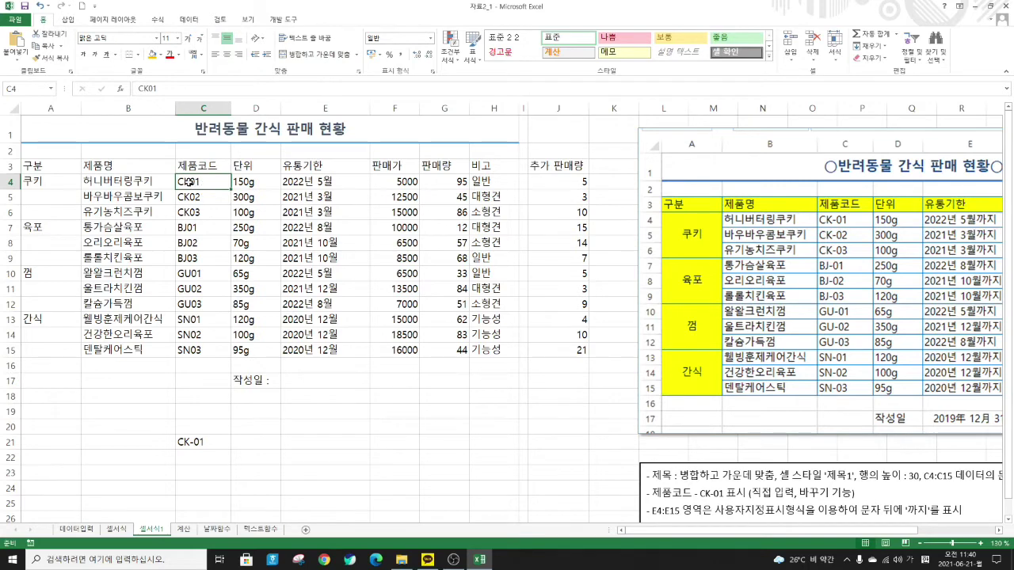
double_click(189, 181)
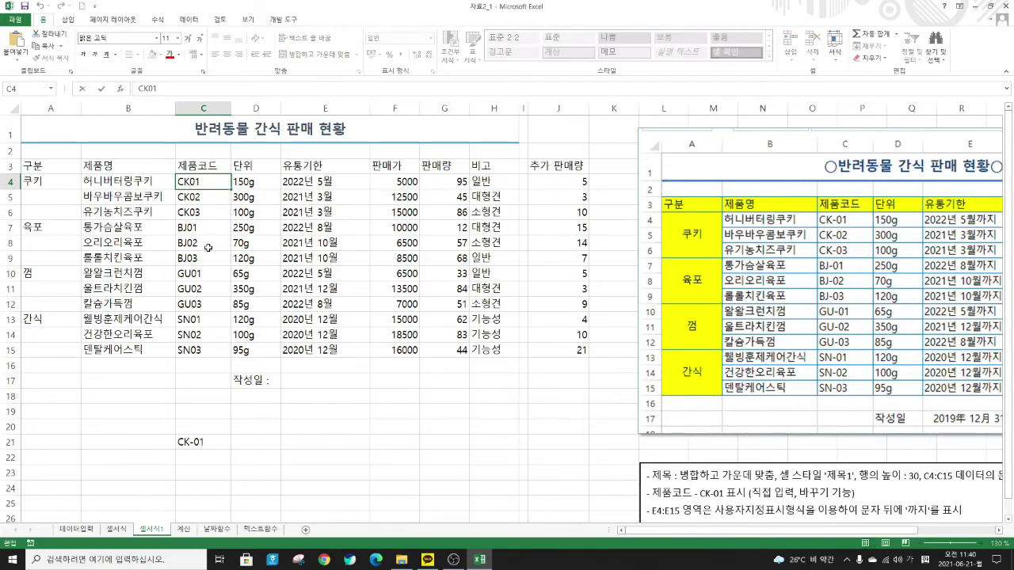
text(-)
key(Escape)
Replace every 0 with -0 in the product codes in C4:C15
drag(201, 181, 203, 351)
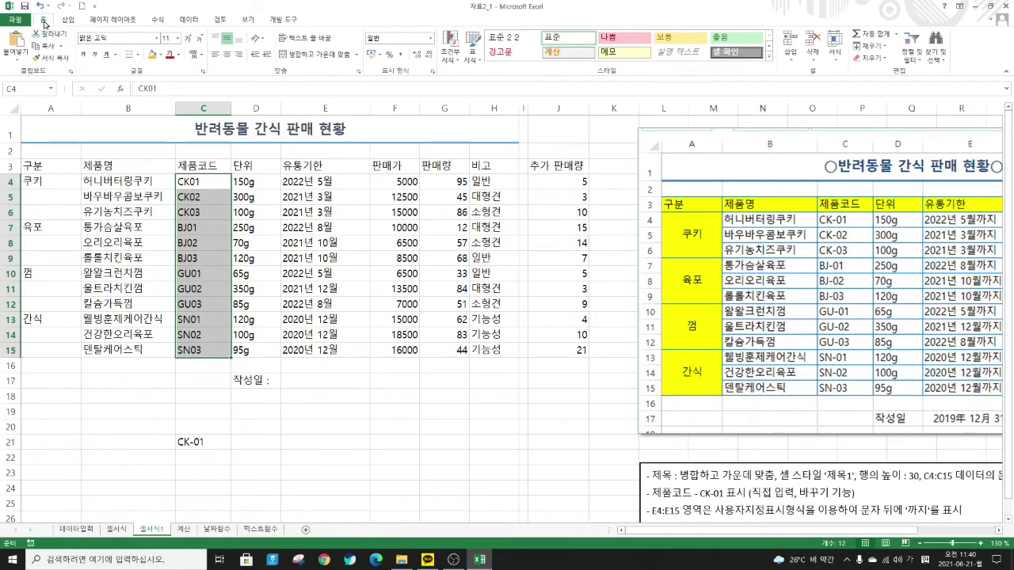
click(942, 60)
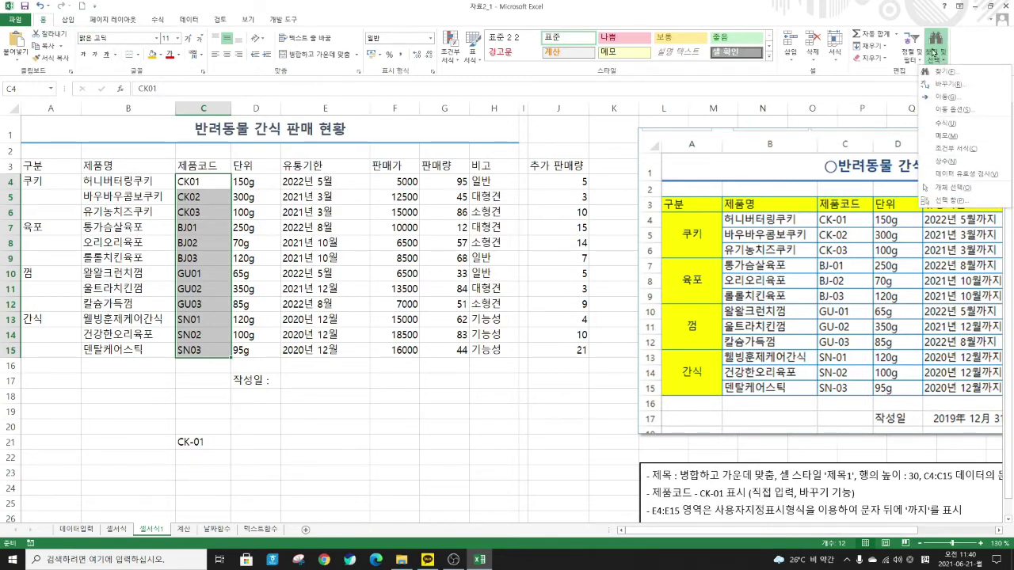
click(948, 85)
drag(295, 298, 366, 172)
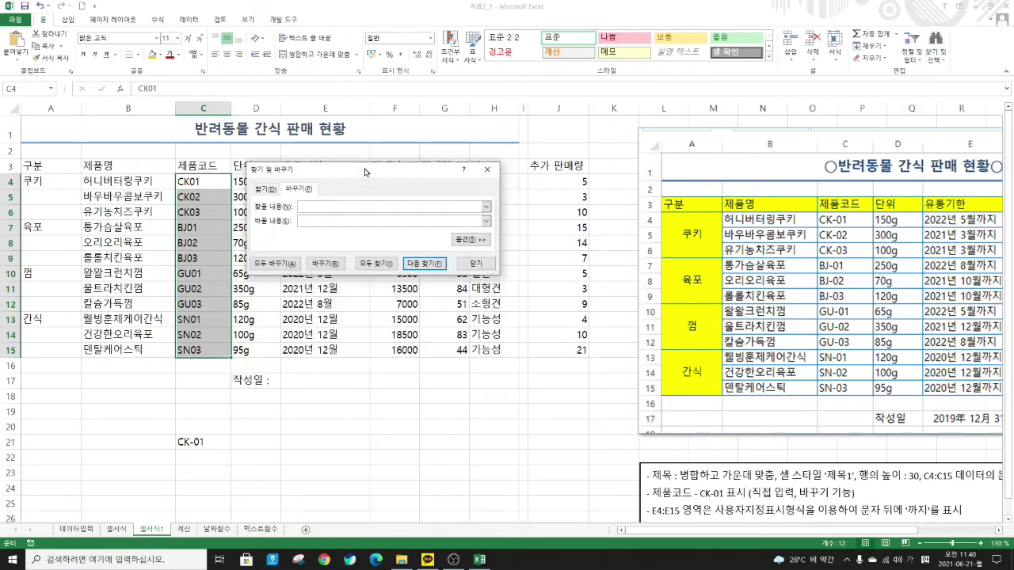
click(315, 220)
click(417, 265)
click(286, 264)
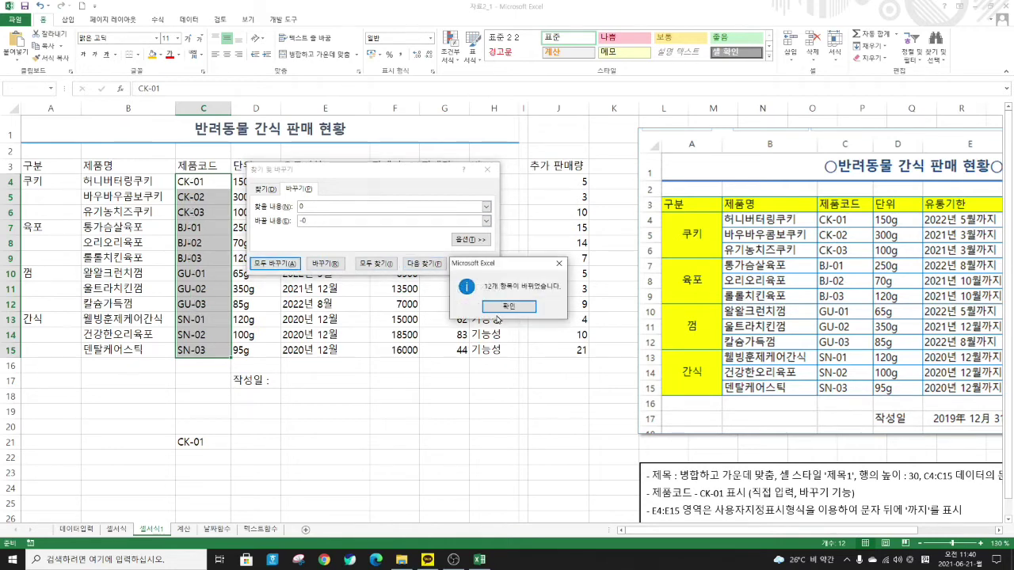
click(520, 308)
click(475, 263)
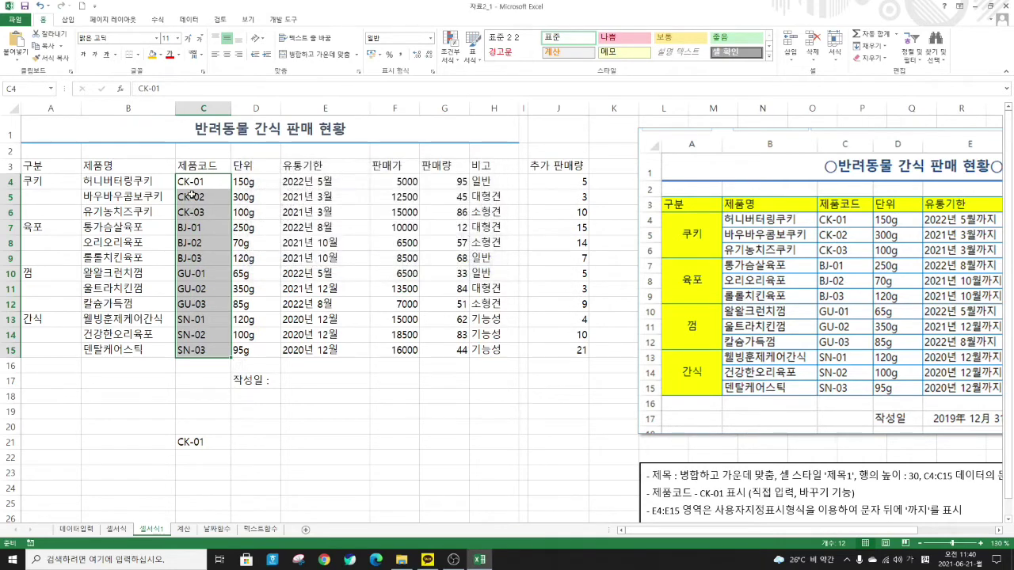
key(Down)
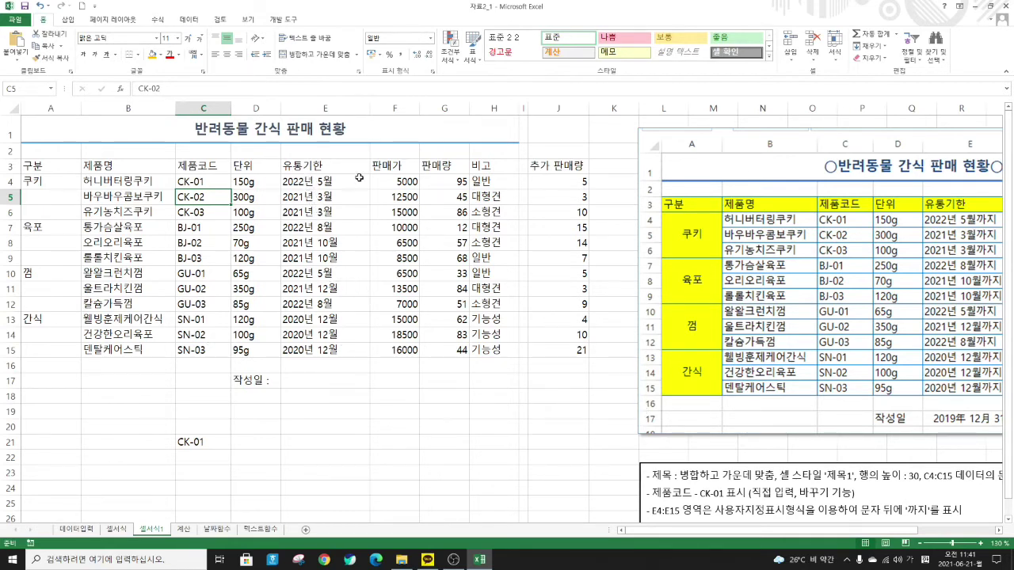
Apply the custom number format @"까지" to the 유통기한 values in E4:E15 and check the cells' stored contents
drag(345, 179, 337, 350)
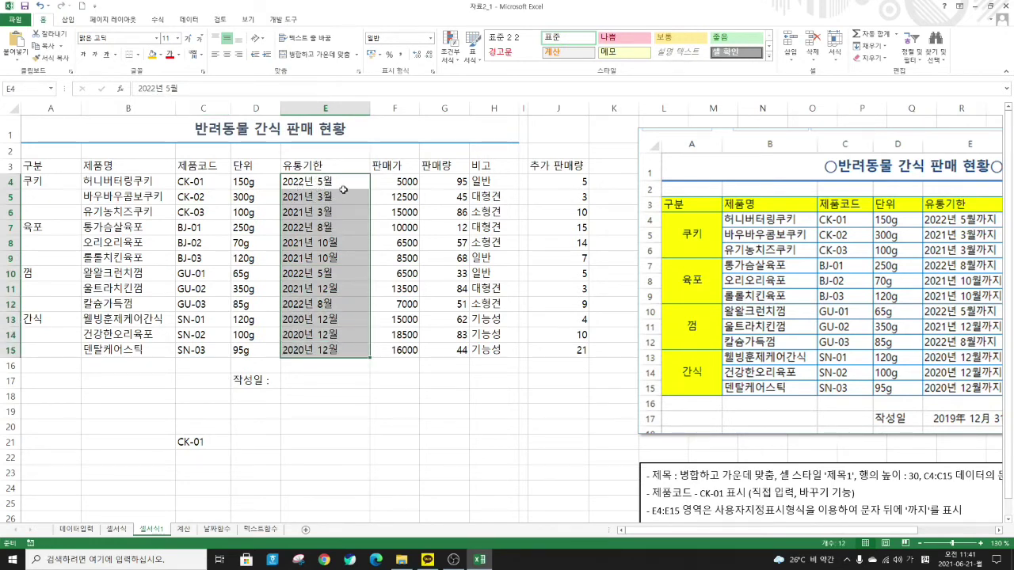
right_click(344, 191)
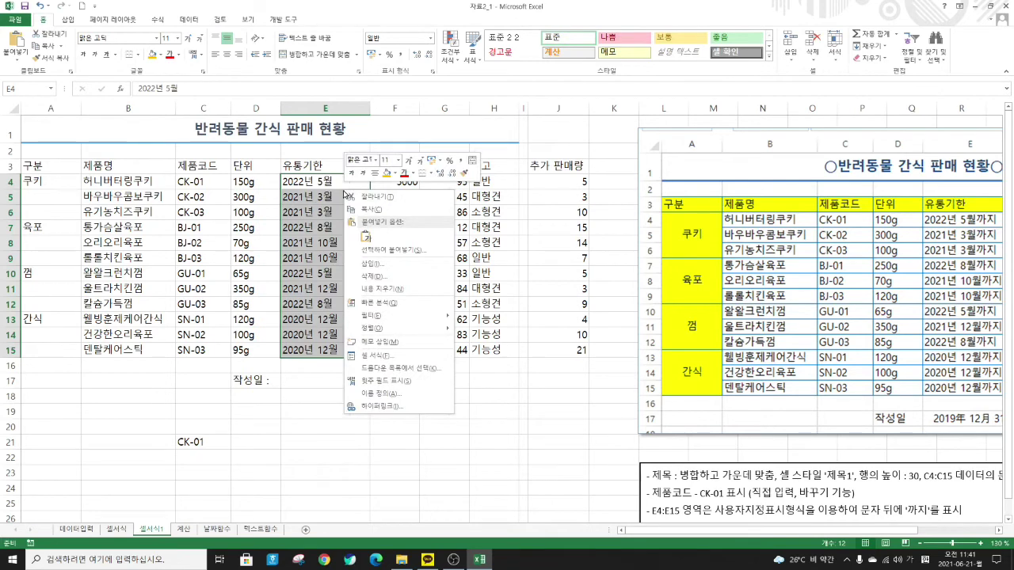
click(380, 361)
drag(543, 163, 533, 95)
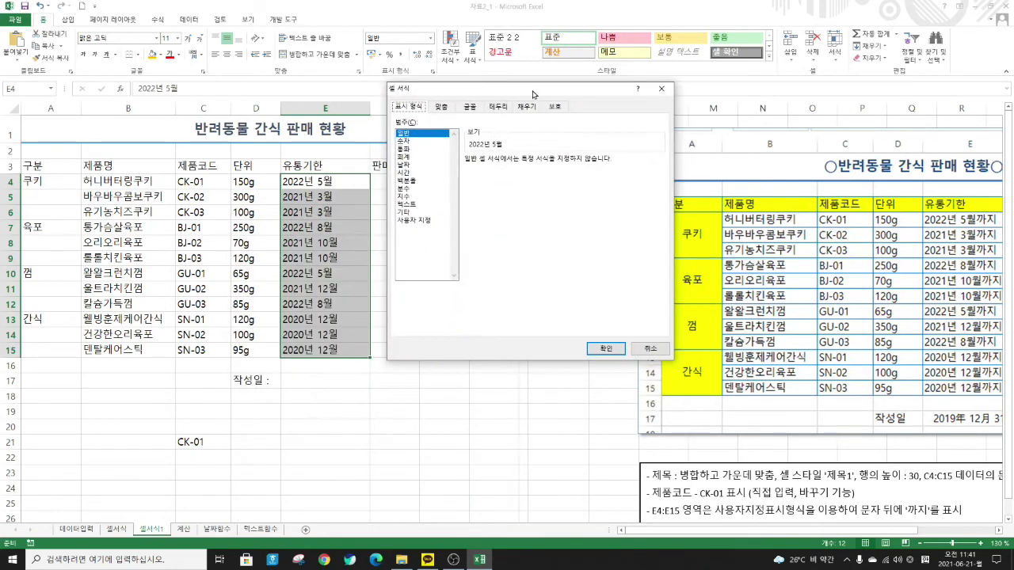
click(420, 221)
drag(489, 170, 458, 168)
key(BackSpace)
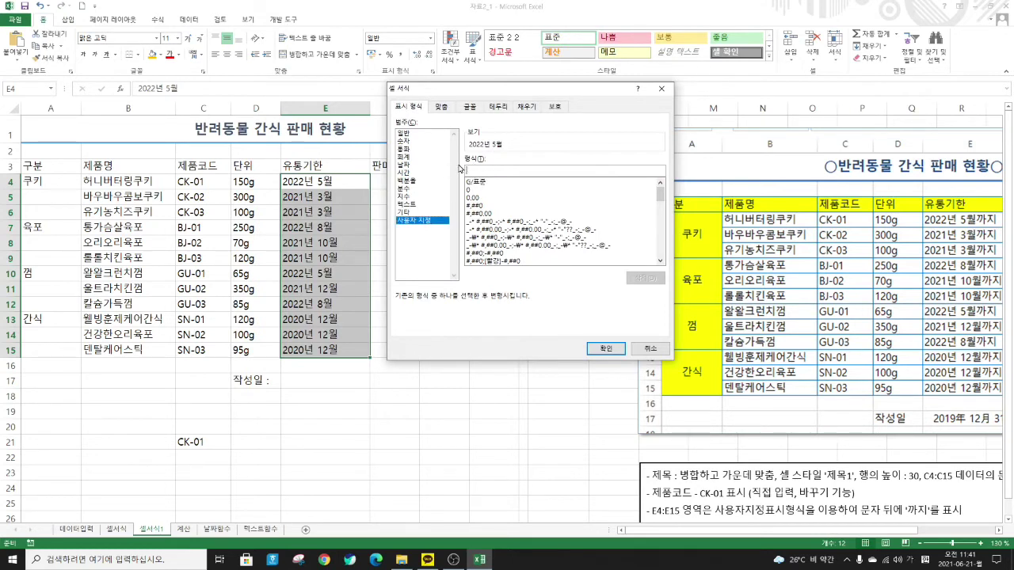
text(@")
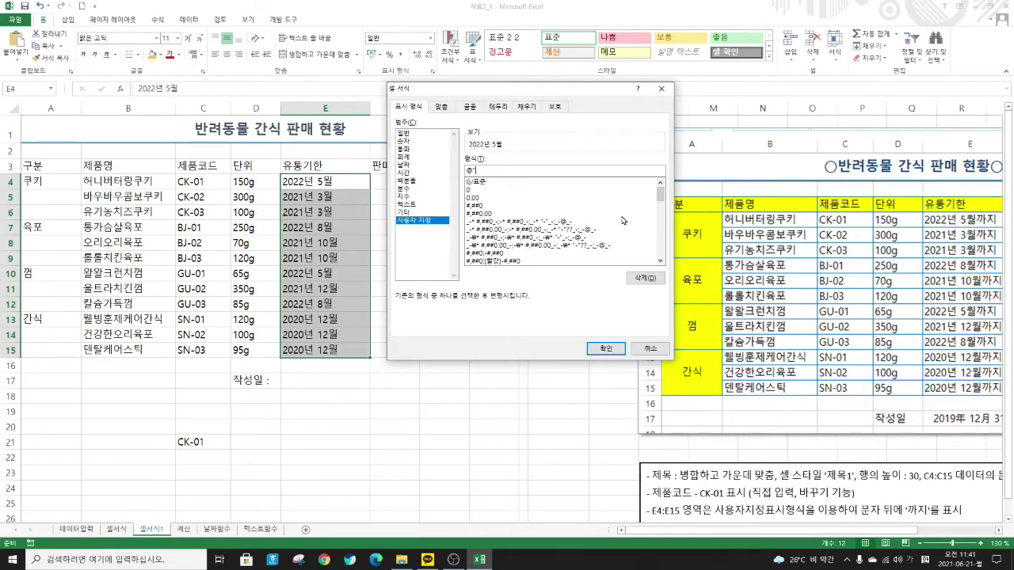
text(까지")
click(602, 350)
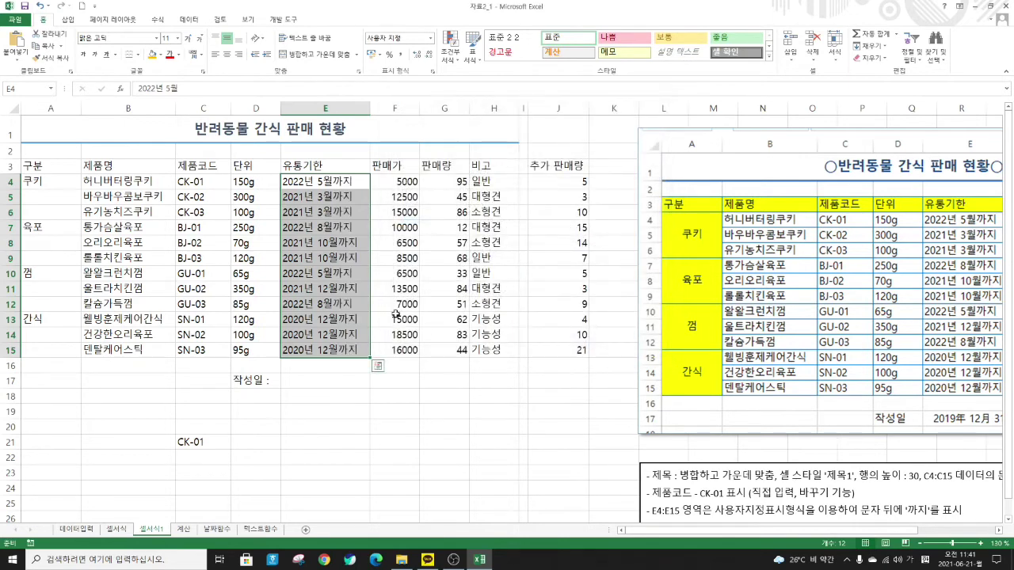
click(317, 181)
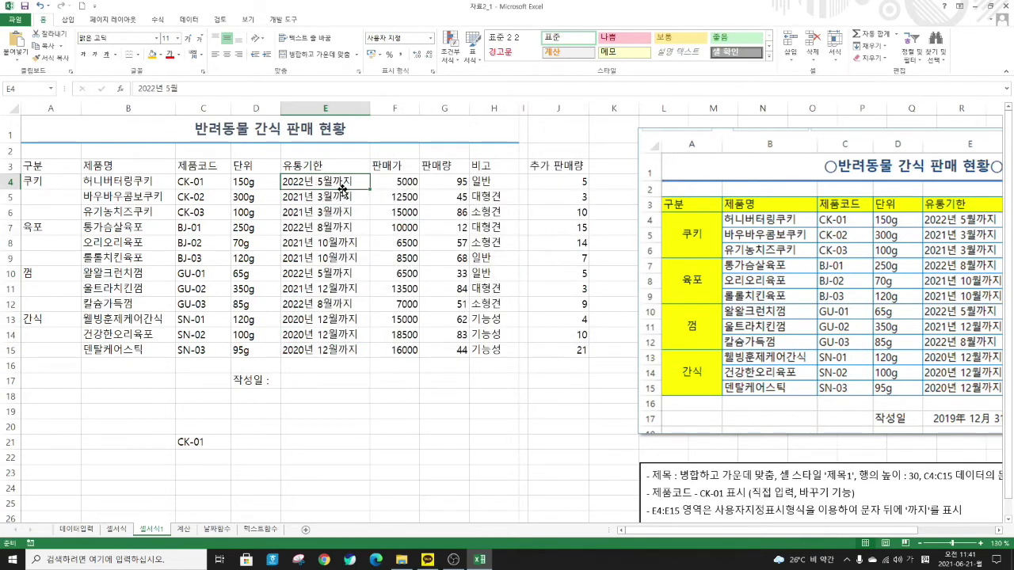
key(Down)
key(Down)
key(Down)
key(Down)
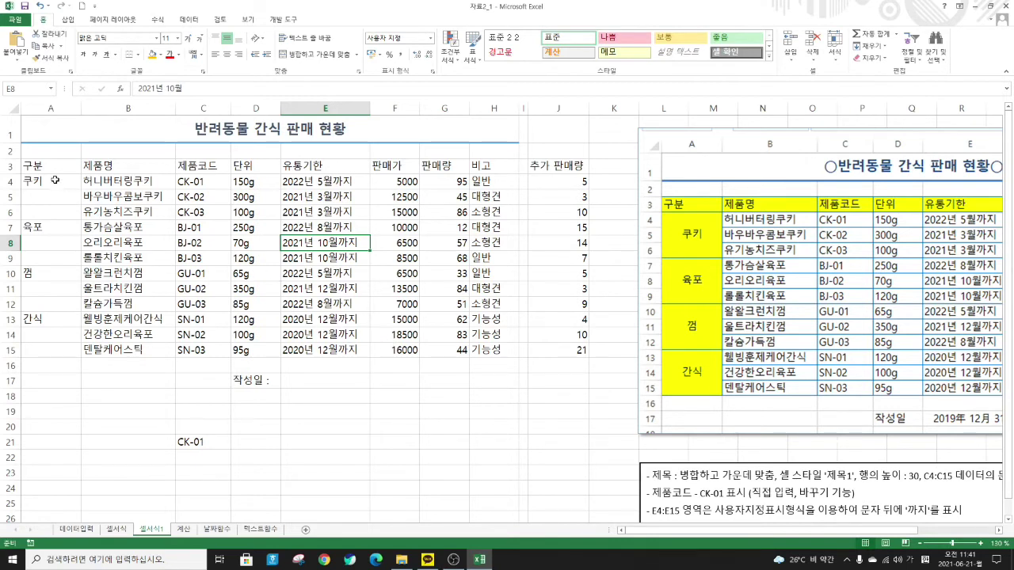
Merge and center each category block in column A: A4:A6, A7:A9, A10:A12 and A13:A15
drag(56, 180, 52, 212)
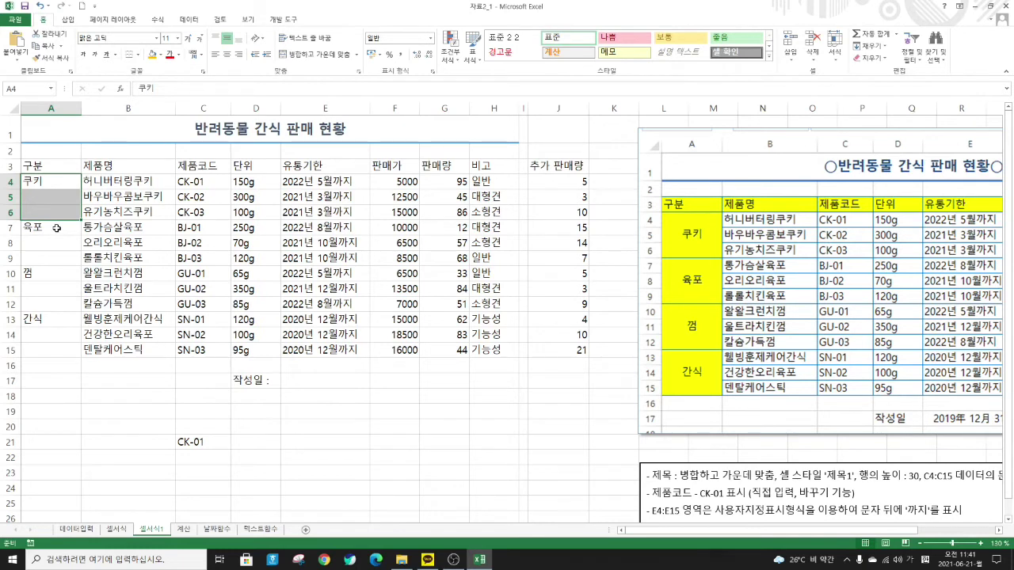
drag(56, 228, 48, 347)
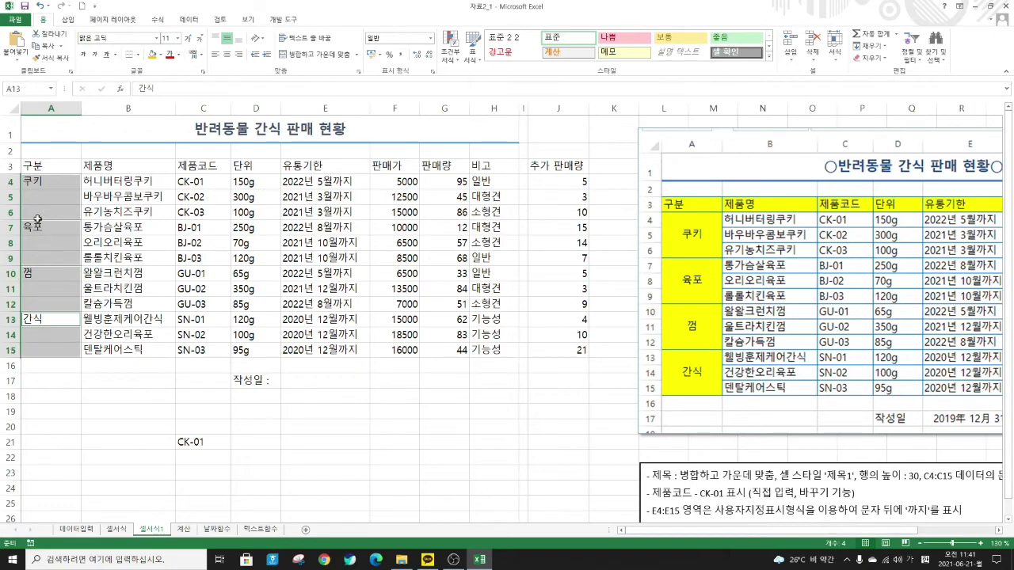
right_click(66, 185)
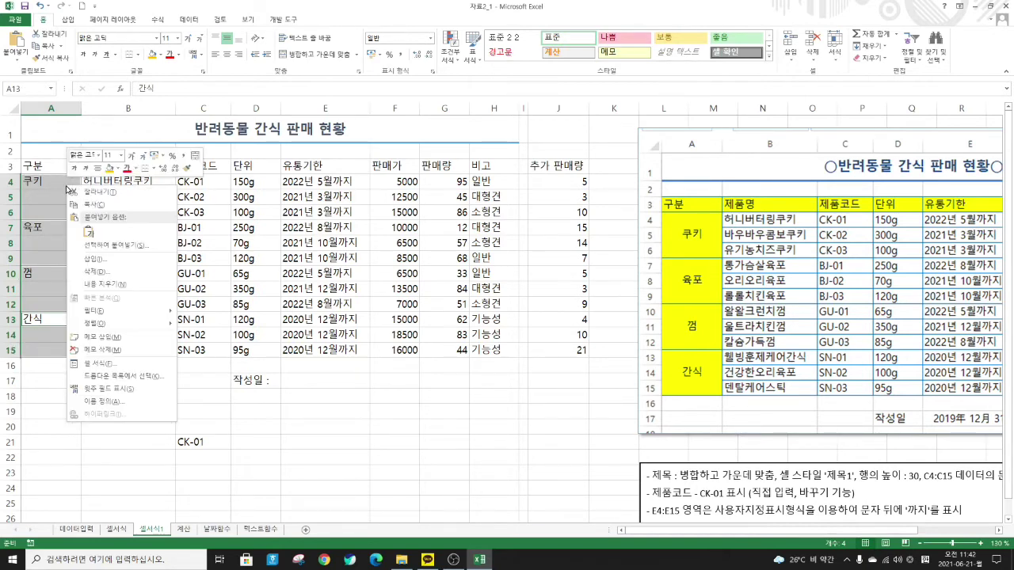
click(195, 156)
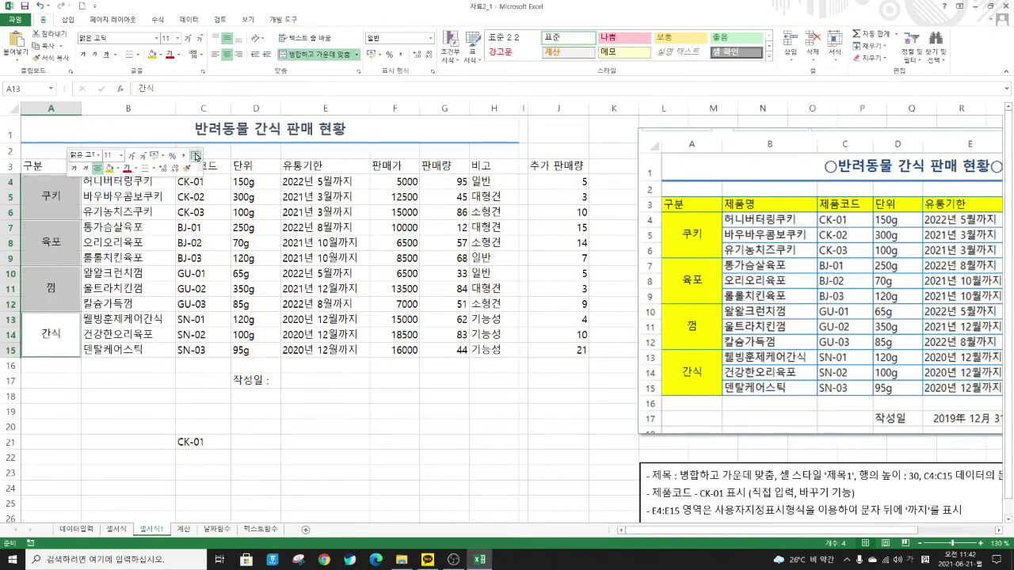
click(146, 275)
Open the detailed border settings for the table range A3:H15 and choose a medium solid line style
drag(46, 166, 481, 343)
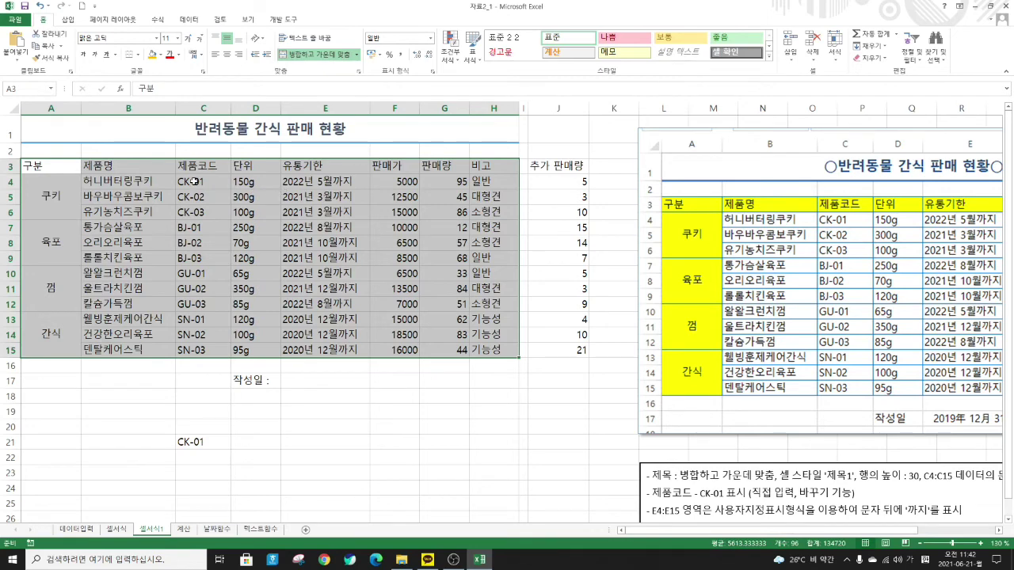
right_click(152, 170)
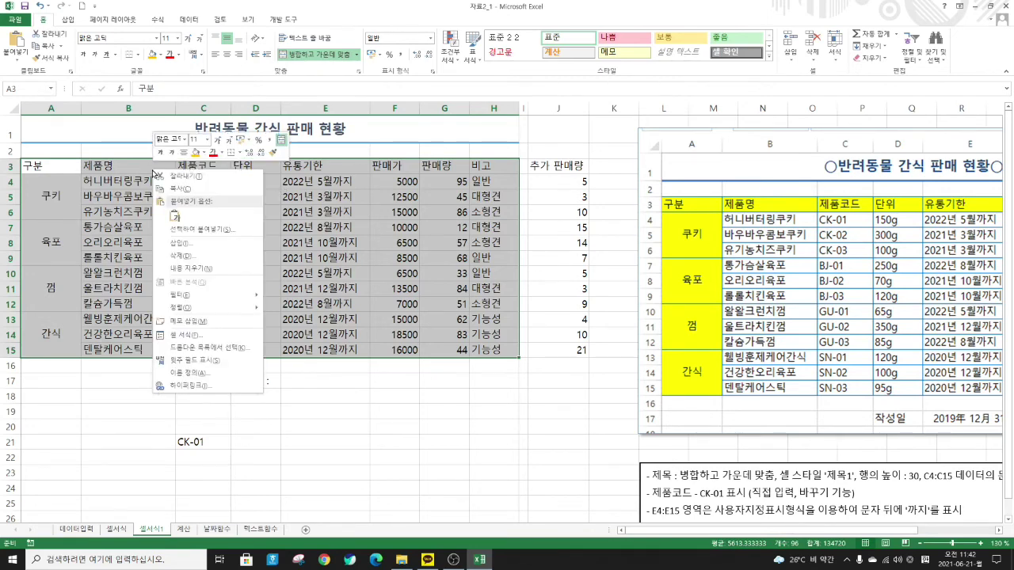
click(238, 152)
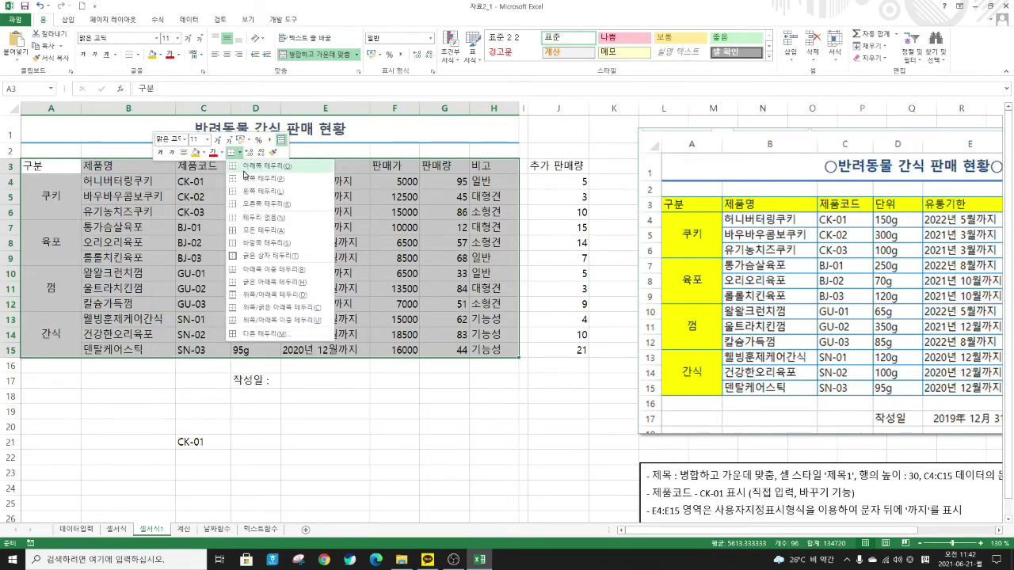
click(274, 334)
drag(314, 205, 408, 143)
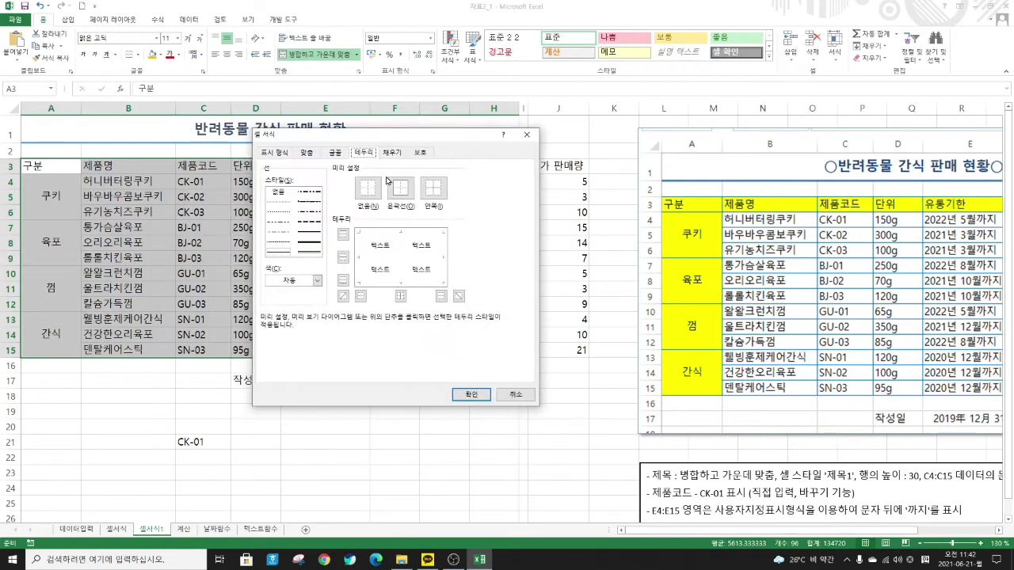
click(306, 235)
click(309, 238)
Try the theme blue and the standard light blue as the border line color
click(316, 281)
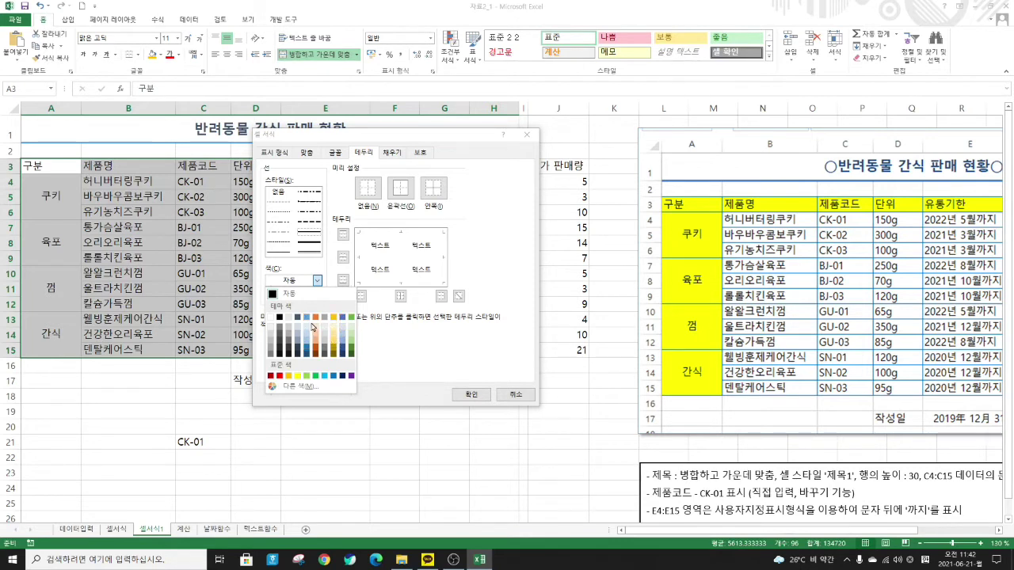
click(305, 319)
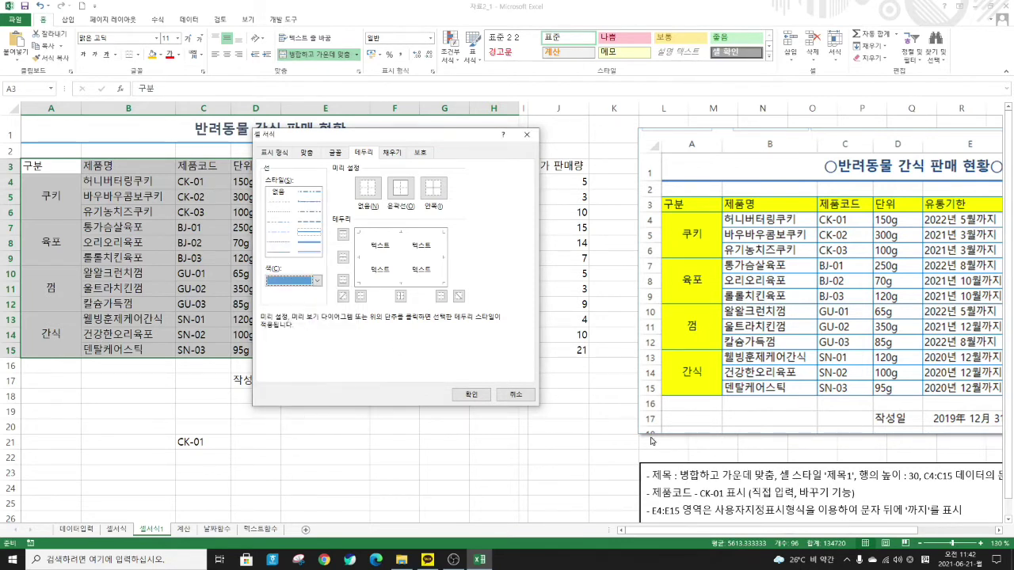
click(317, 280)
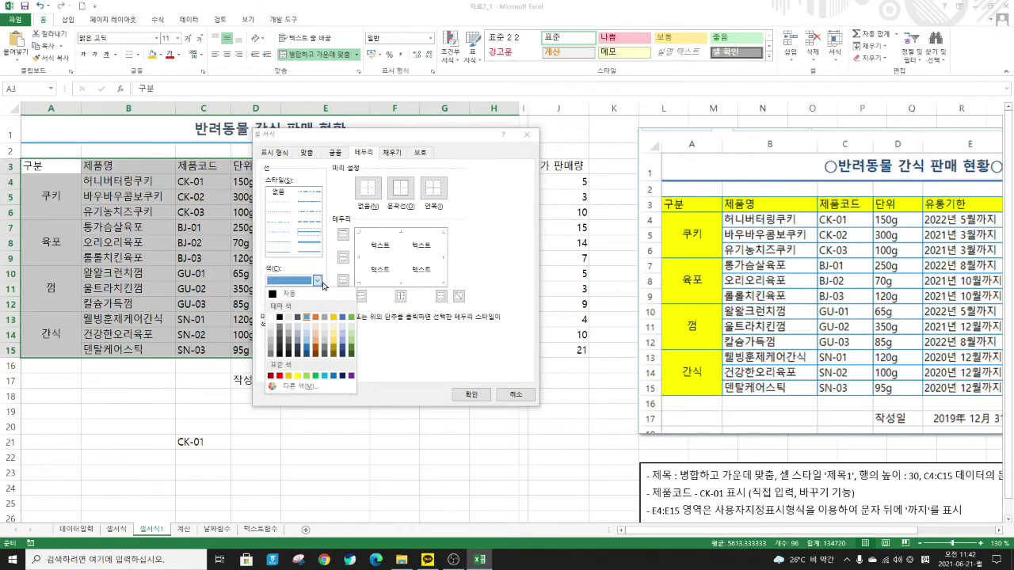
click(325, 376)
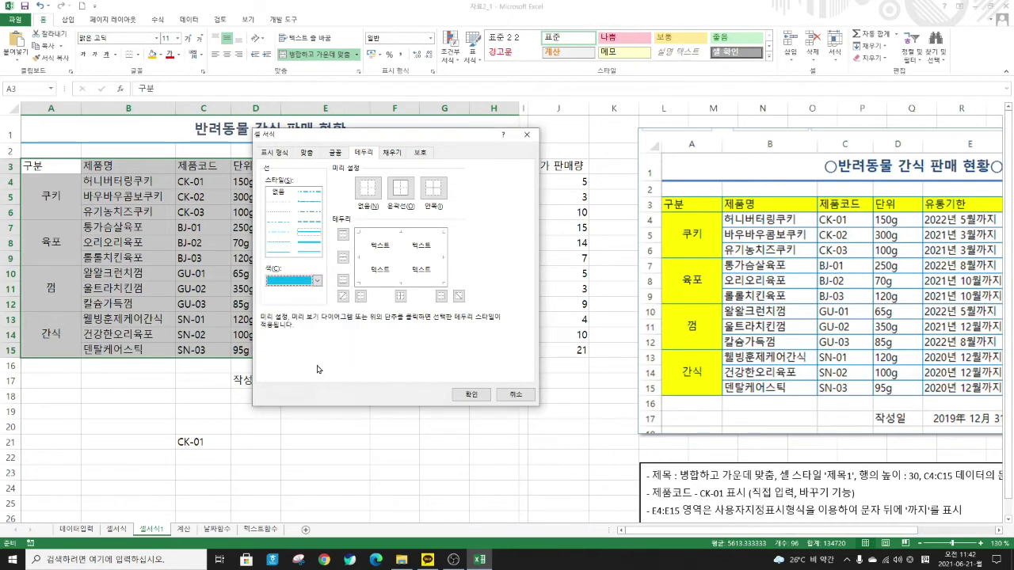
Apply standard blue outline and inside borders to the table range A3:H15
click(317, 281)
click(334, 375)
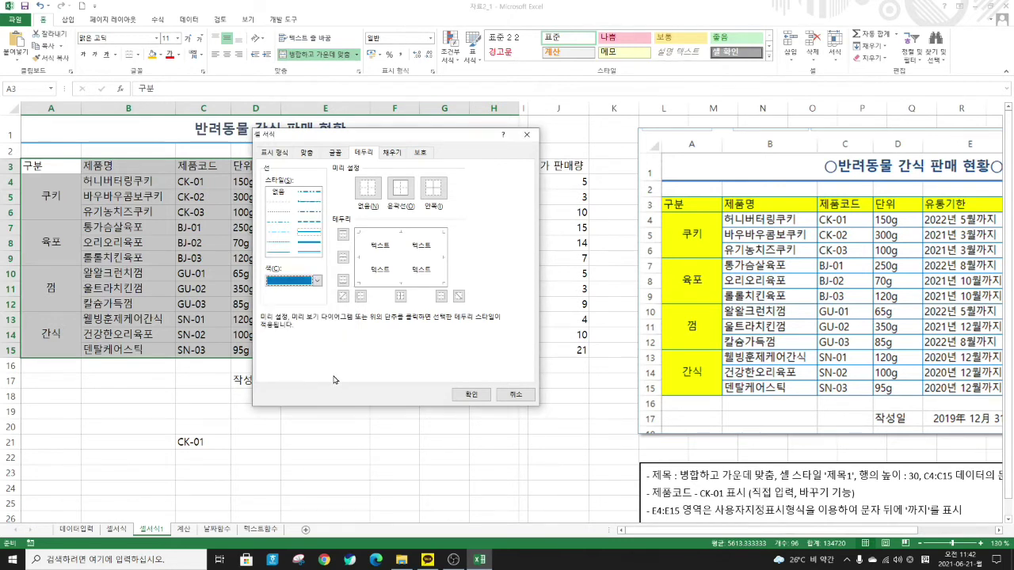
click(406, 191)
click(435, 189)
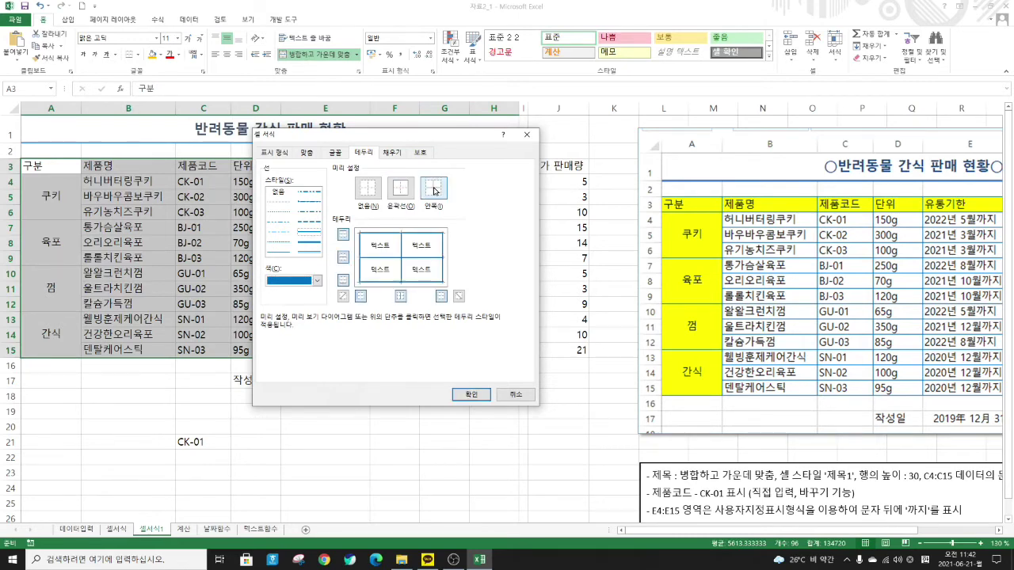
click(472, 395)
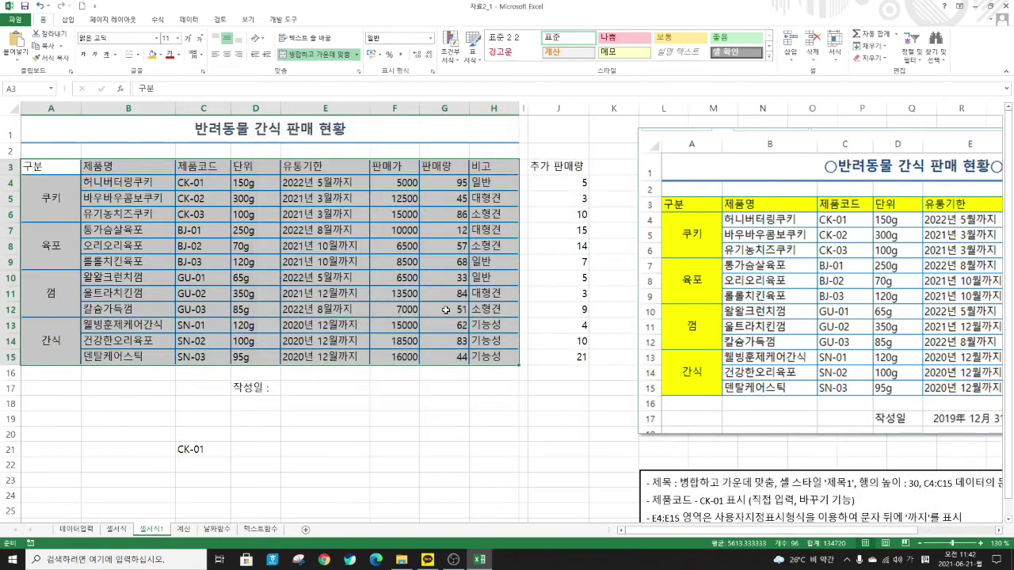
Fill the header row A3:H3 and the merged category cells A4:A15 with standard yellow
drag(38, 164, 499, 169)
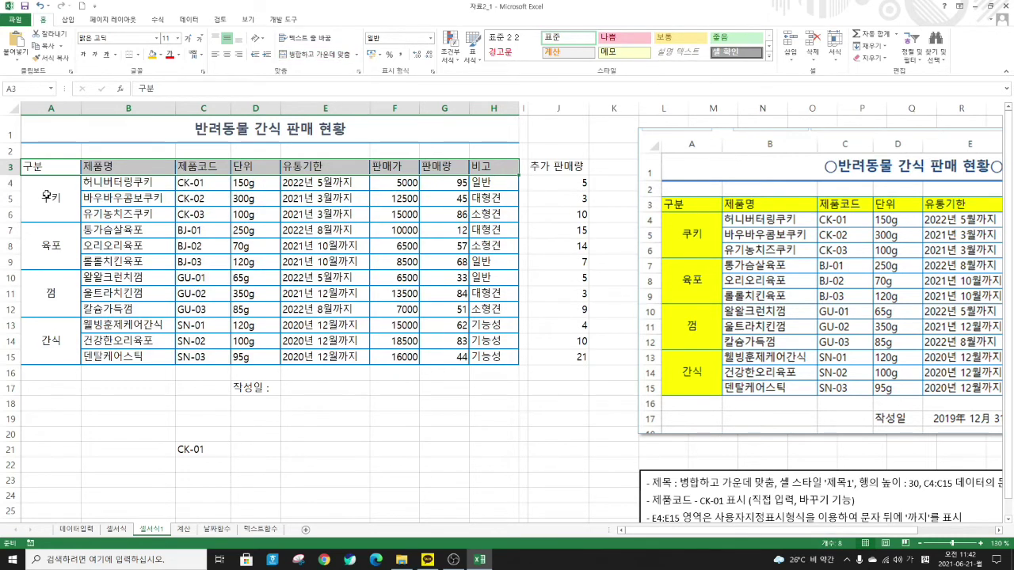
drag(45, 193, 39, 340)
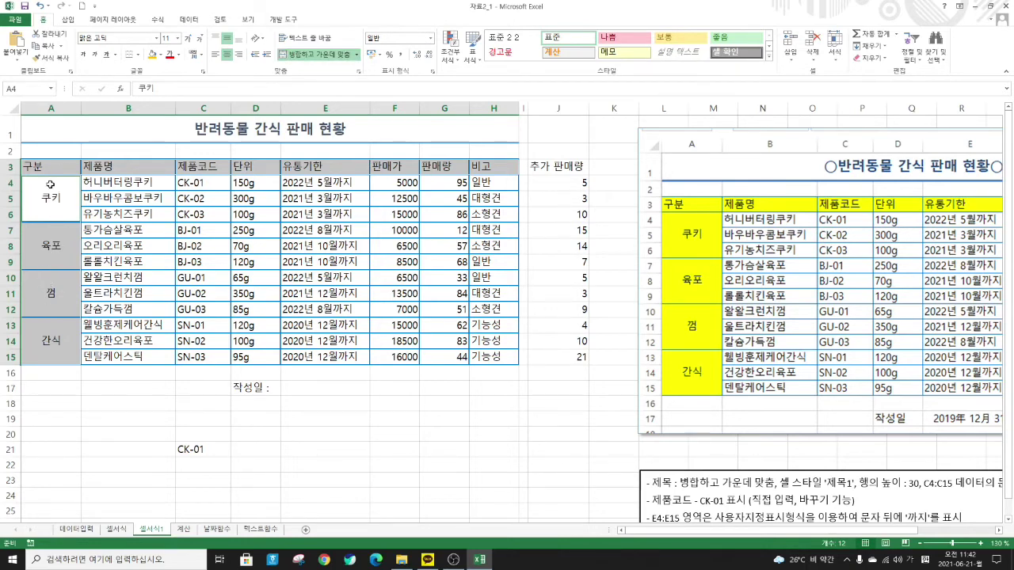
right_click(52, 190)
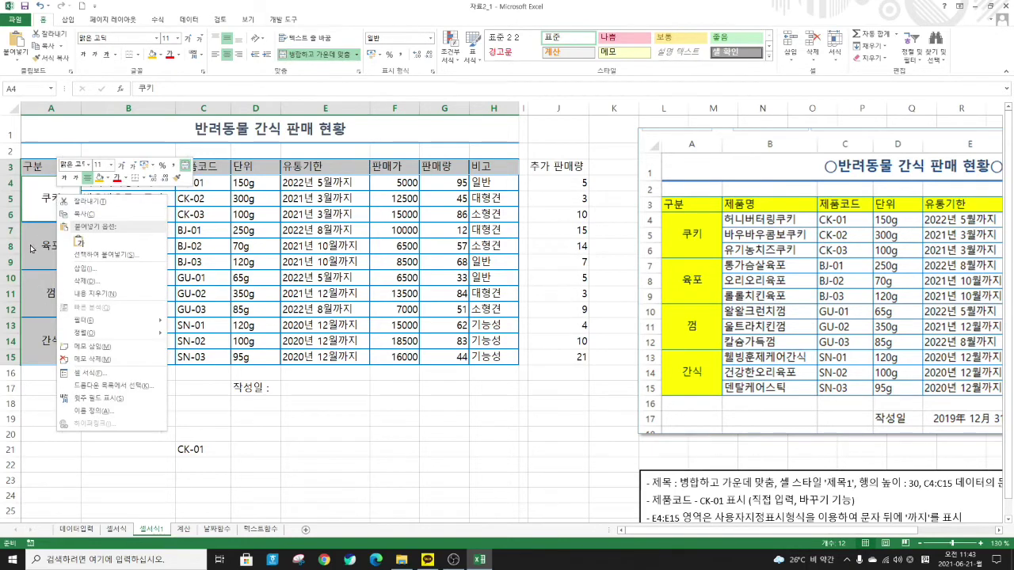
click(109, 183)
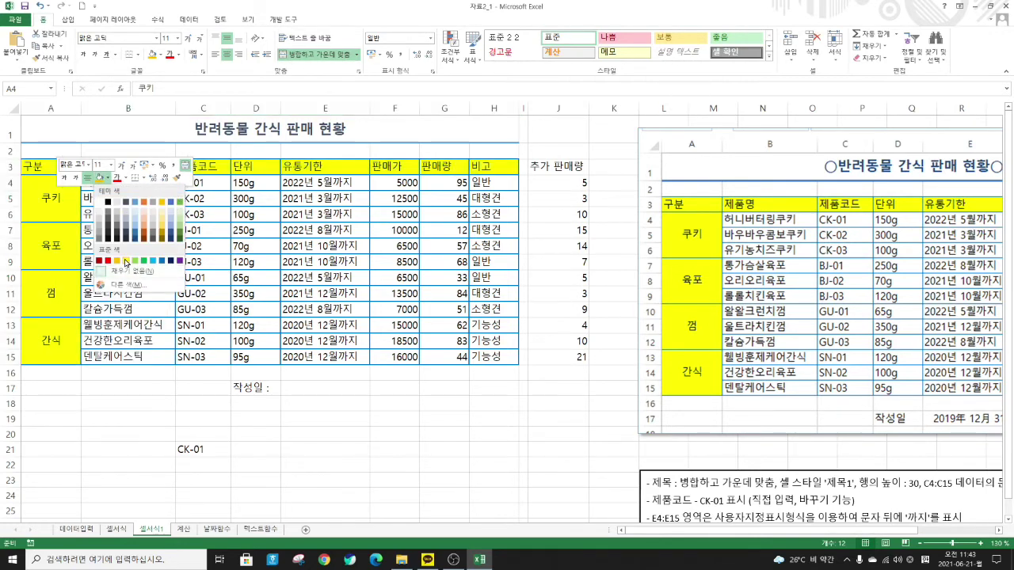
click(126, 261)
click(429, 309)
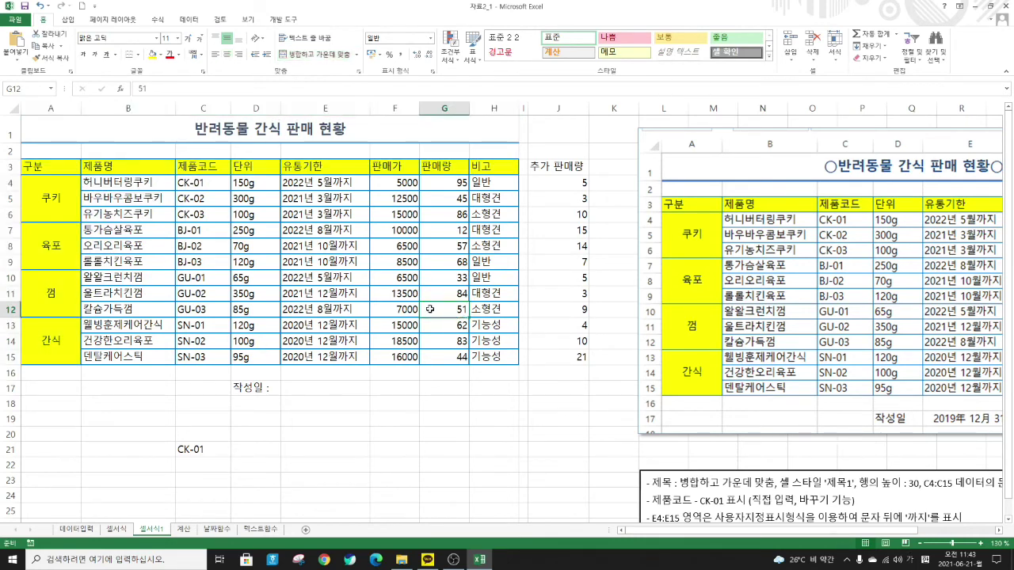
Enter today's date, 2021-06-21, in cell E17 beside the 작성일 label
click(301, 390)
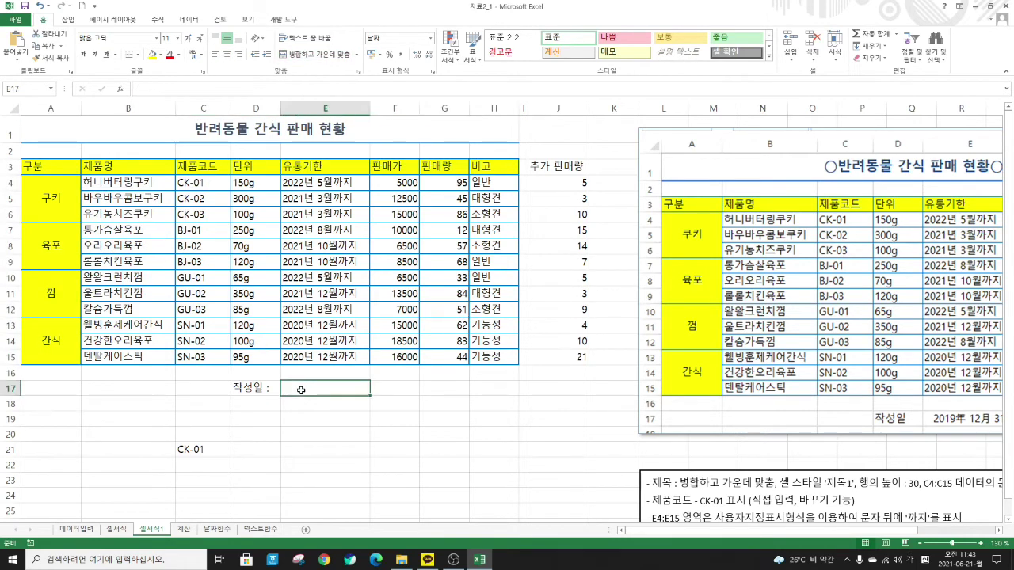
click(999, 531)
click(1000, 531)
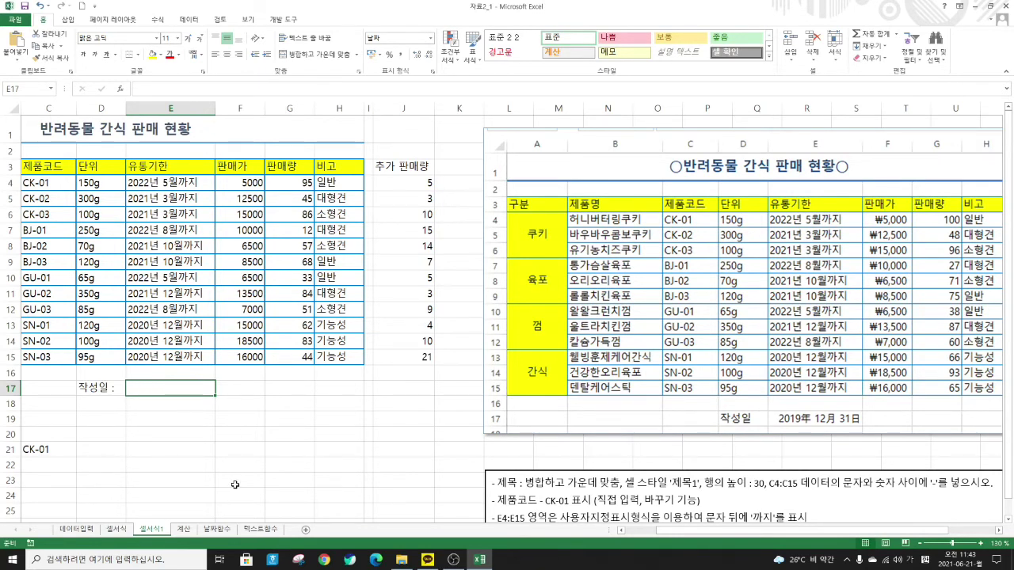
key(ctrl+semicolon)
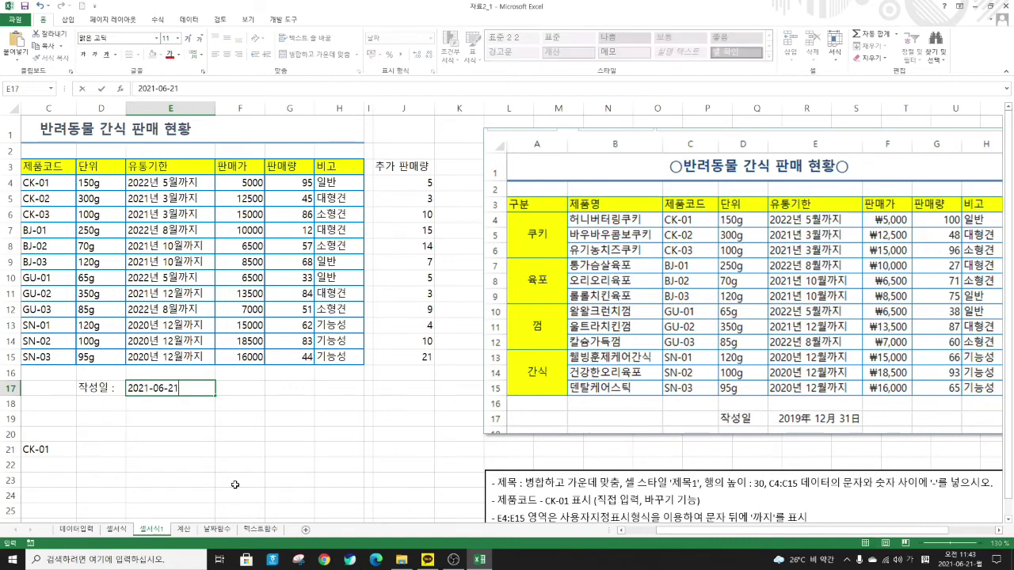
key(Return)
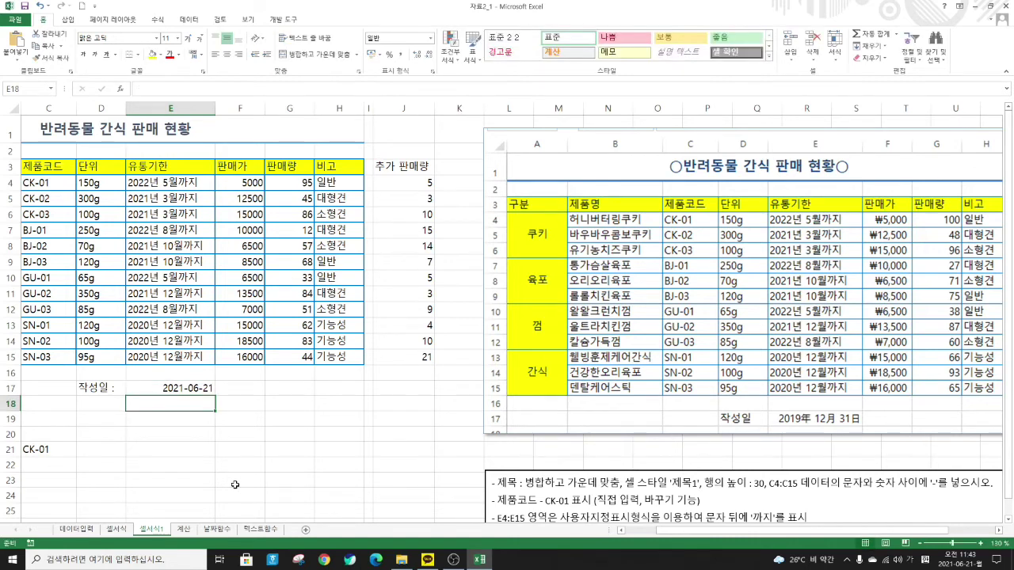
Open the number format settings for the date in E17 and choose the 12年 3月 14日 date type
click(192, 385)
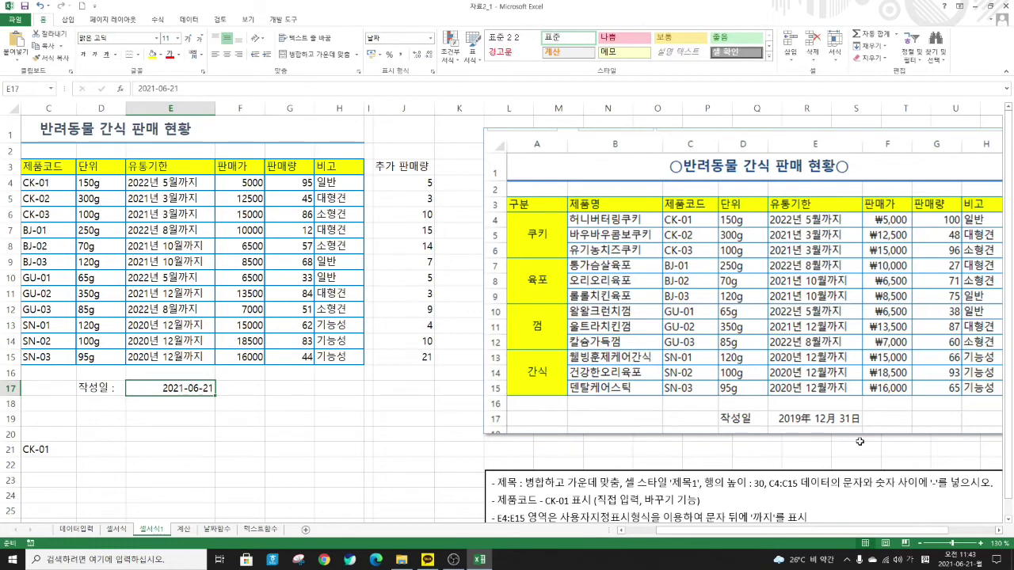
right_click(189, 387)
click(244, 331)
drag(269, 193, 438, 139)
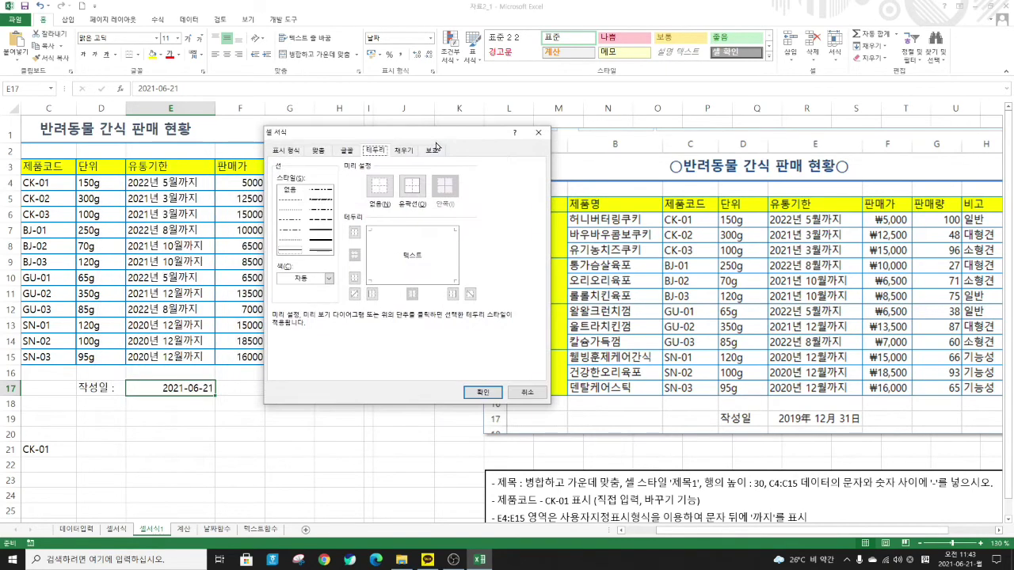
click(291, 151)
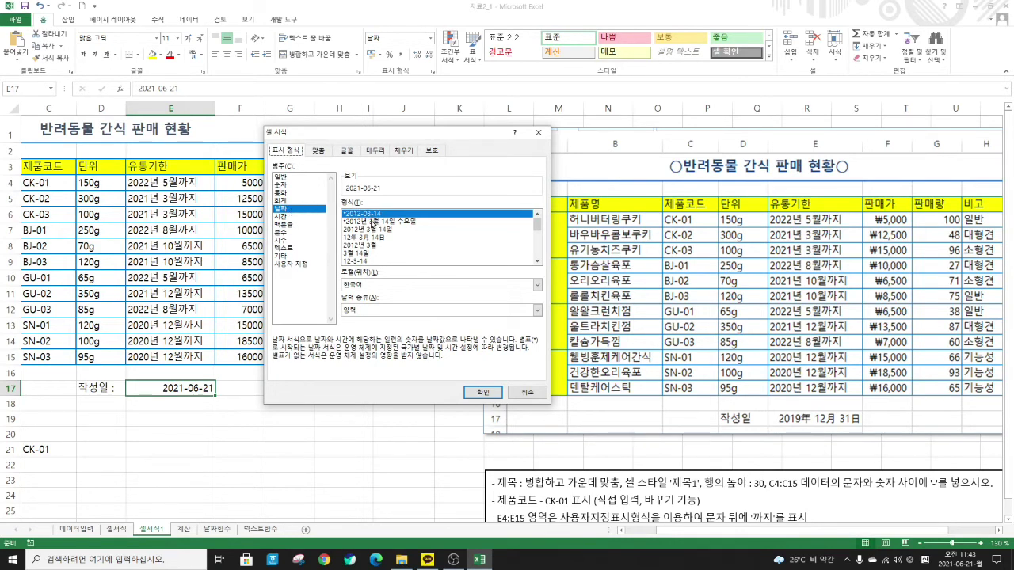
click(372, 237)
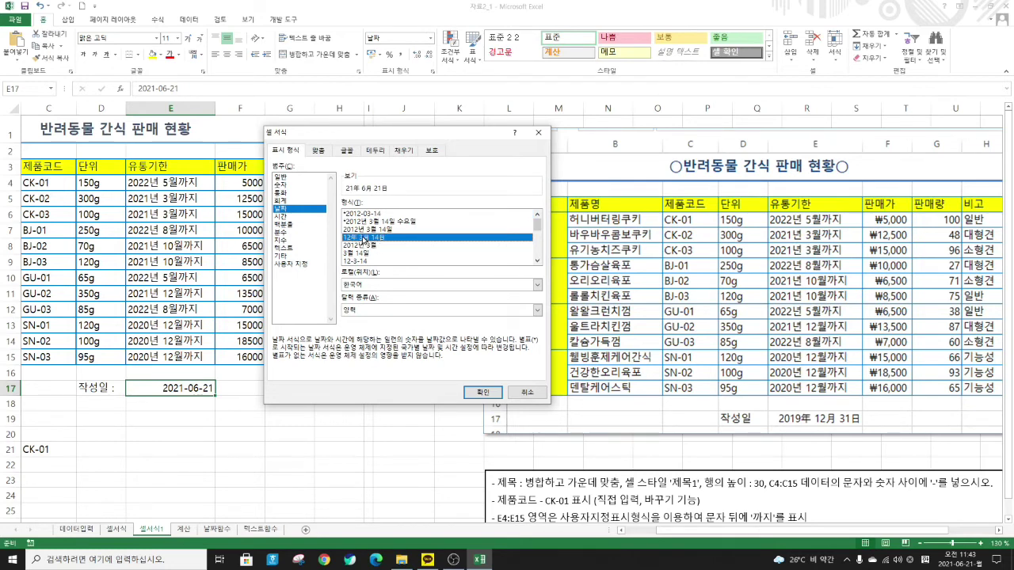
Change the format of E17 to the custom code yyyy"年" mm"月" dd"日";@ and apply it
click(291, 264)
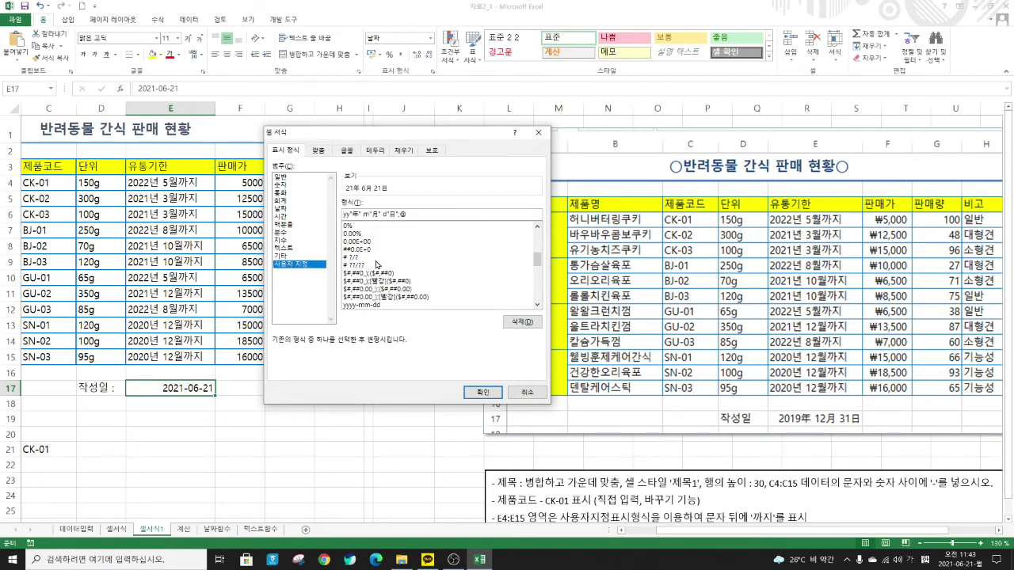
text(yy)
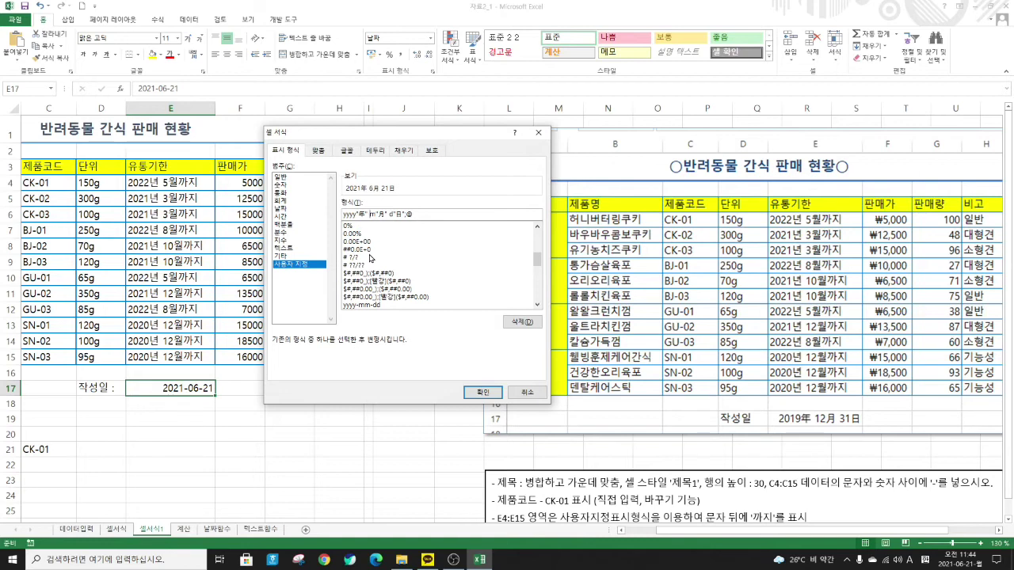
text(m"월" )
text(d)
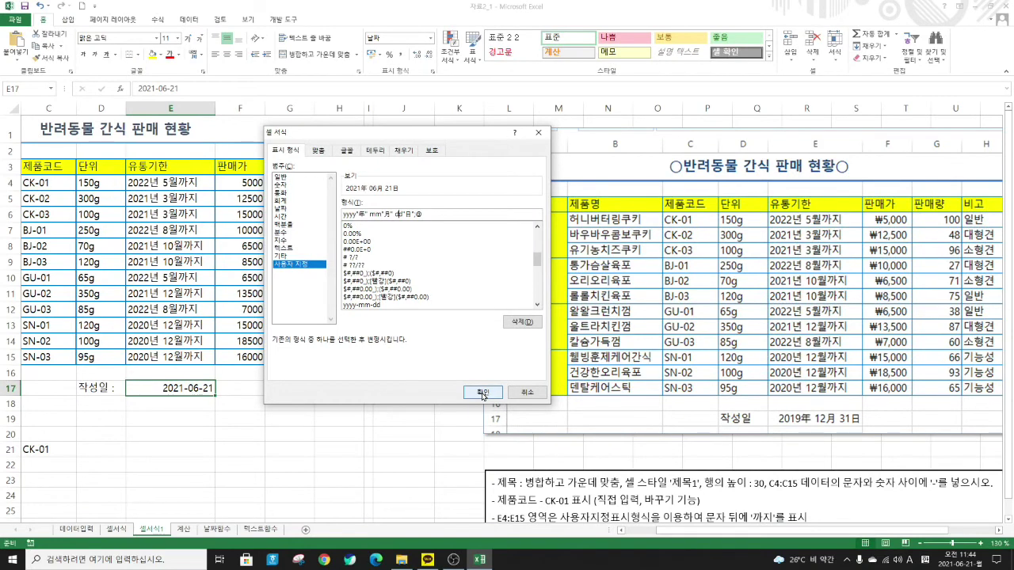
click(483, 393)
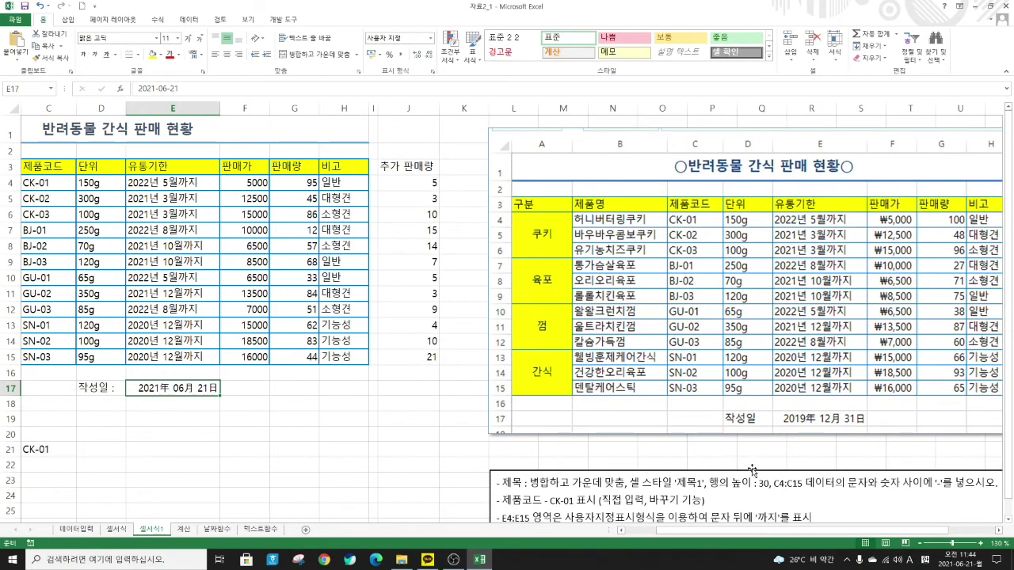
Add the 추가 판매량 values in J4:J15 to the 판매량 cells G4:G15 using Paste Special with the Add operation
scroll(734, 468, down, 2)
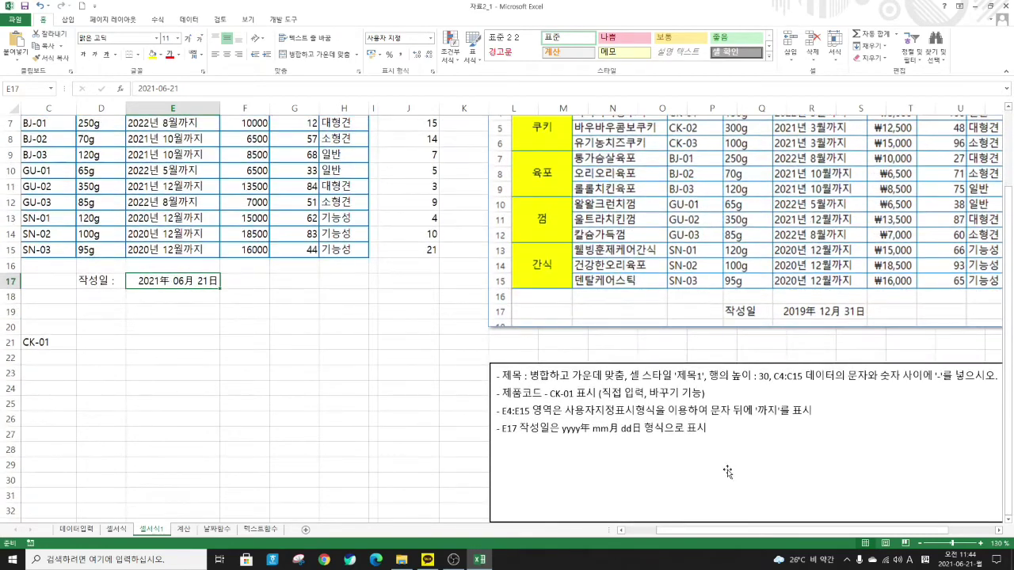
scroll(727, 473, up, 2)
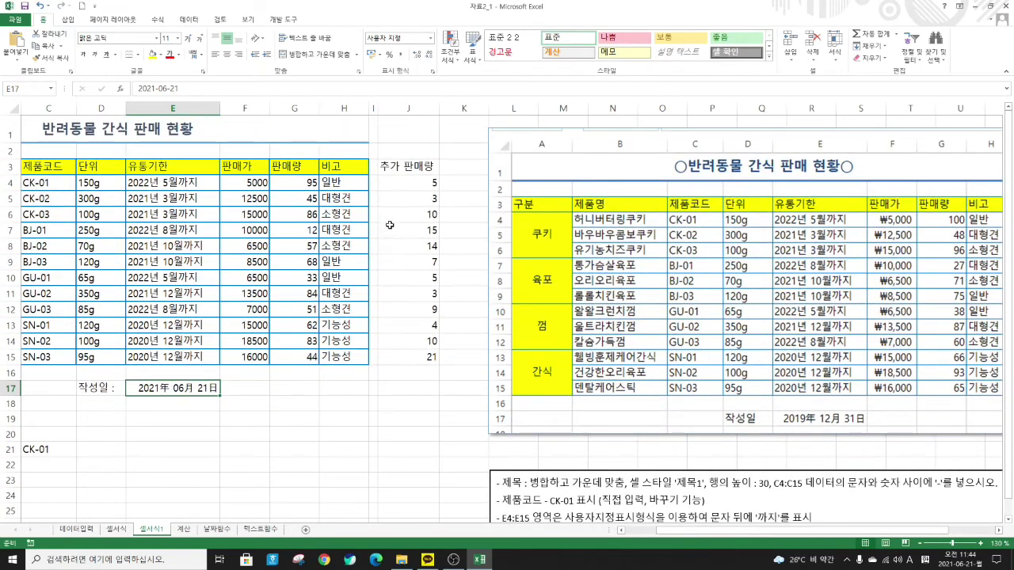
click(406, 183)
drag(405, 183, 402, 357)
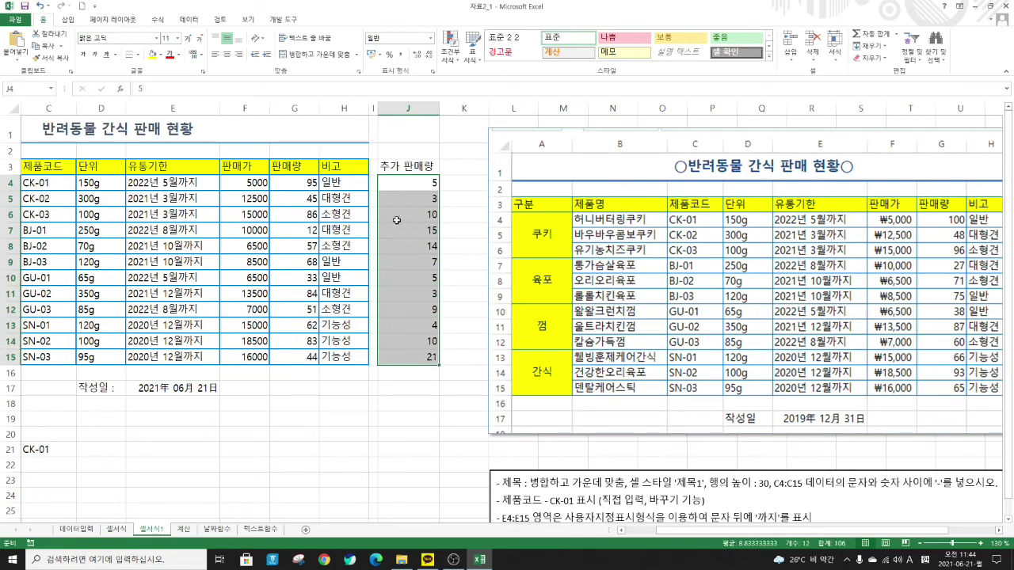
key(ctrl+c)
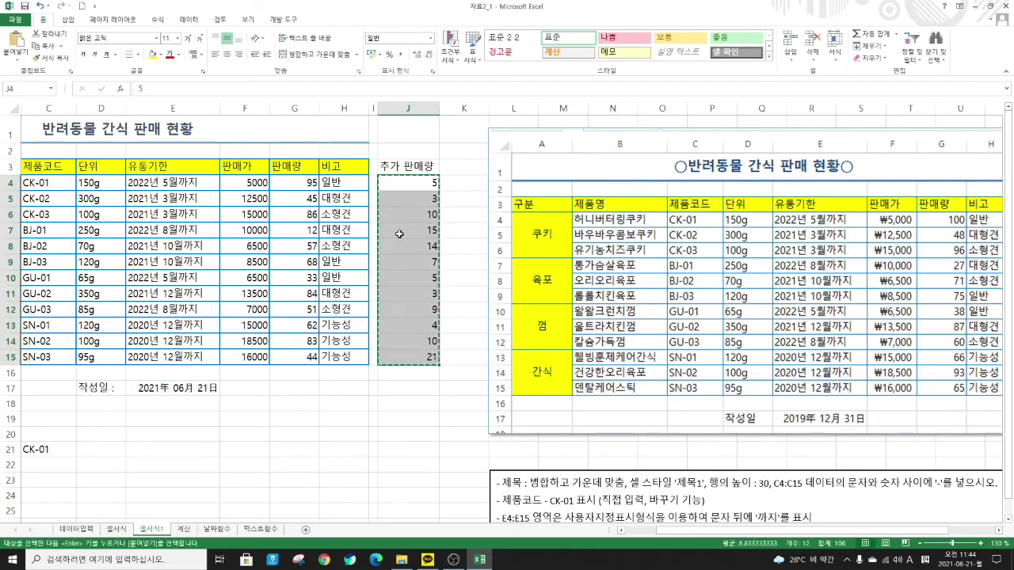
click(295, 184)
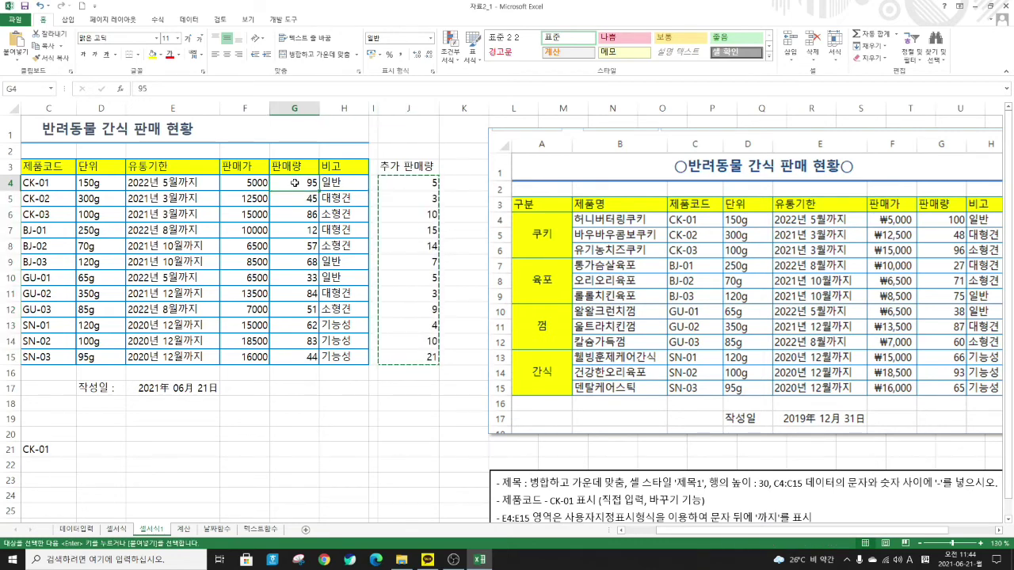
right_click(295, 183)
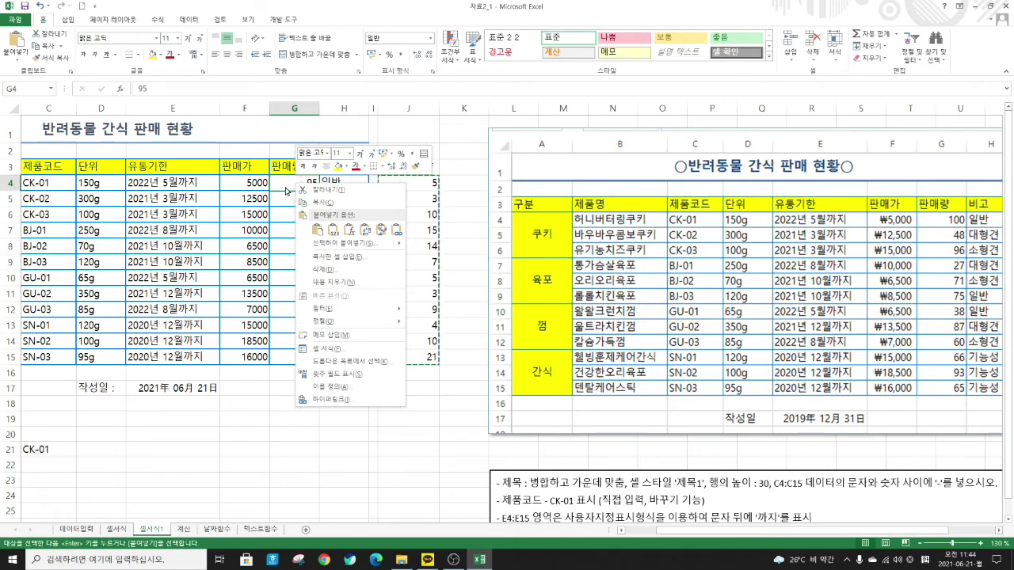
mouse_move(332, 247)
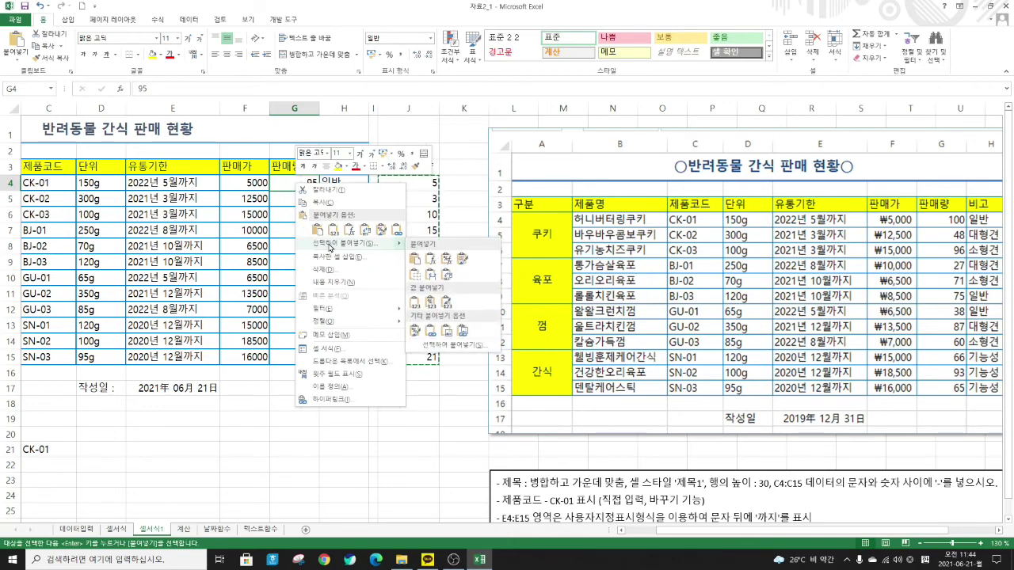
click(327, 247)
drag(357, 143, 542, 131)
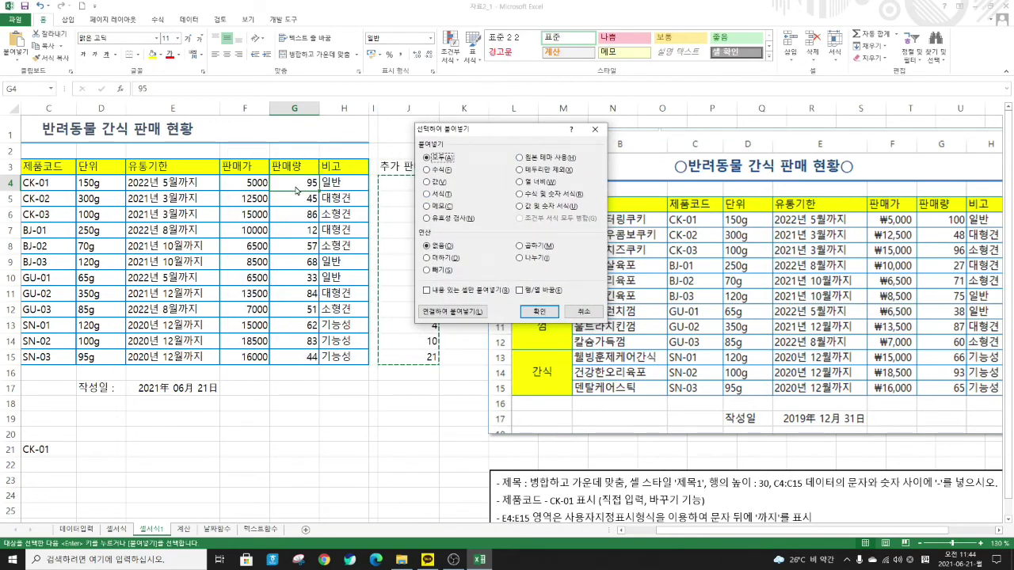
click(428, 258)
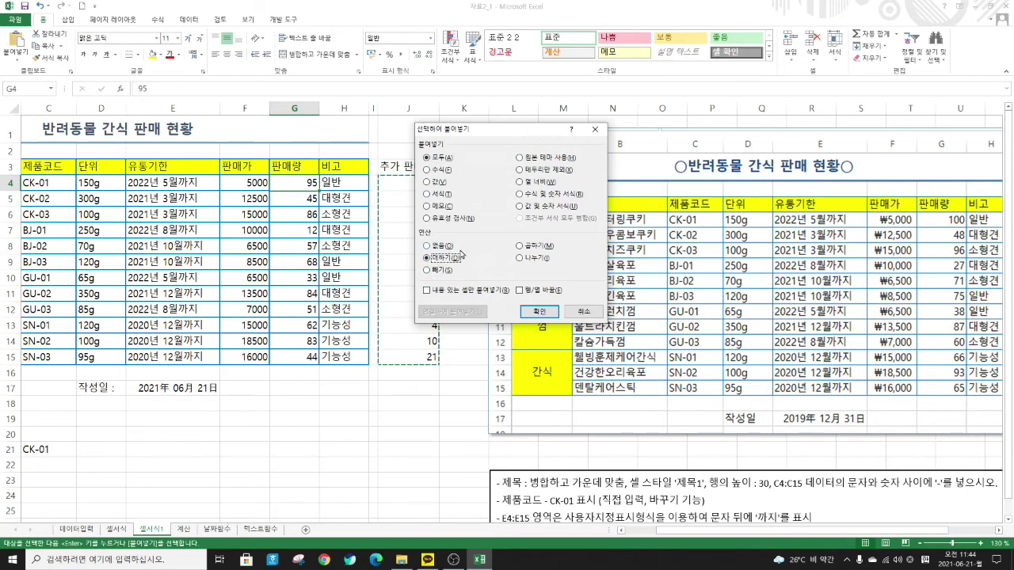
click(541, 313)
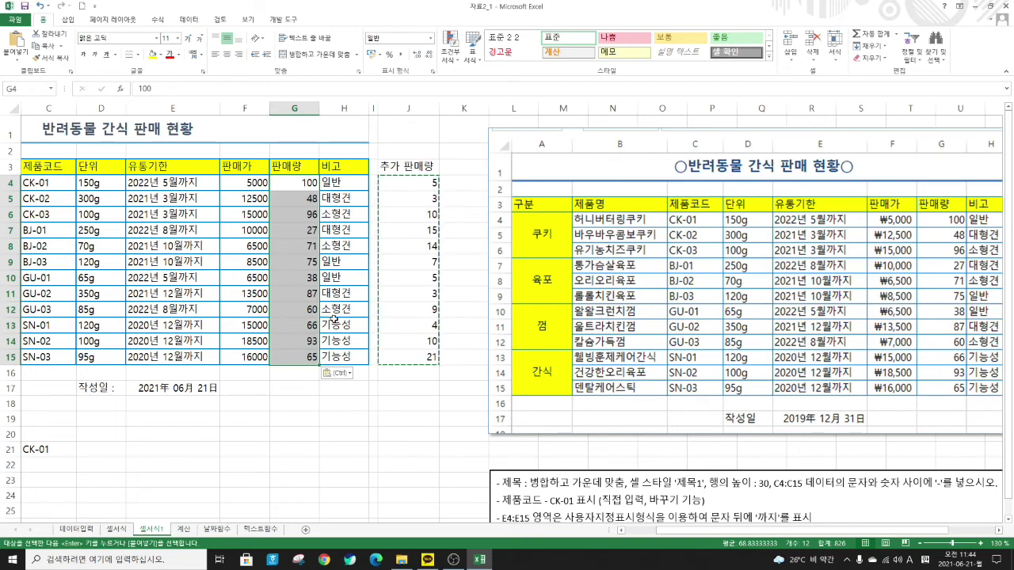
click(380, 435)
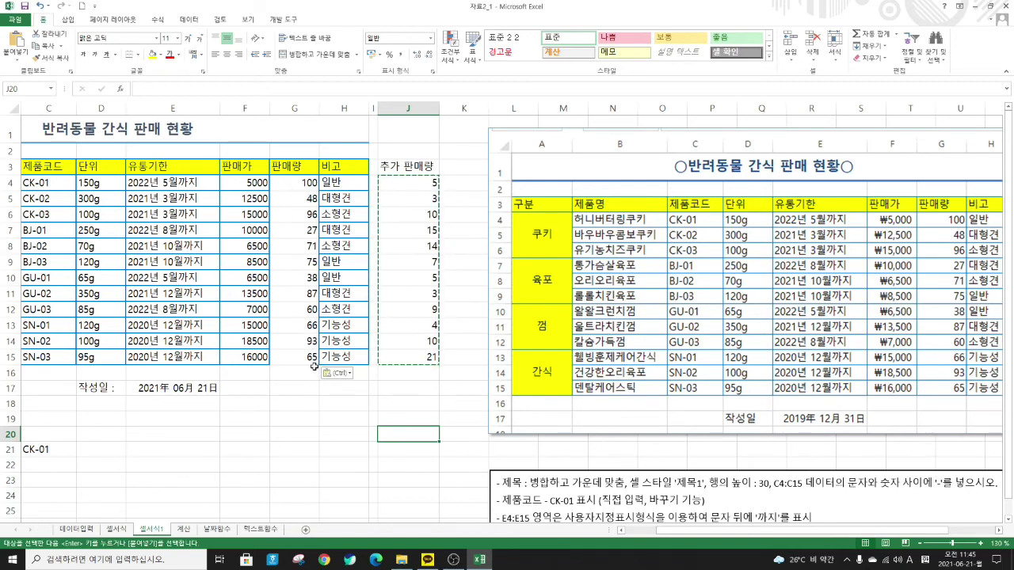
Copy the formatting of the 판매가 cells F4:F15 onto the 판매량 cells G4:G15 with Format Painter to restore their borders
click(282, 186)
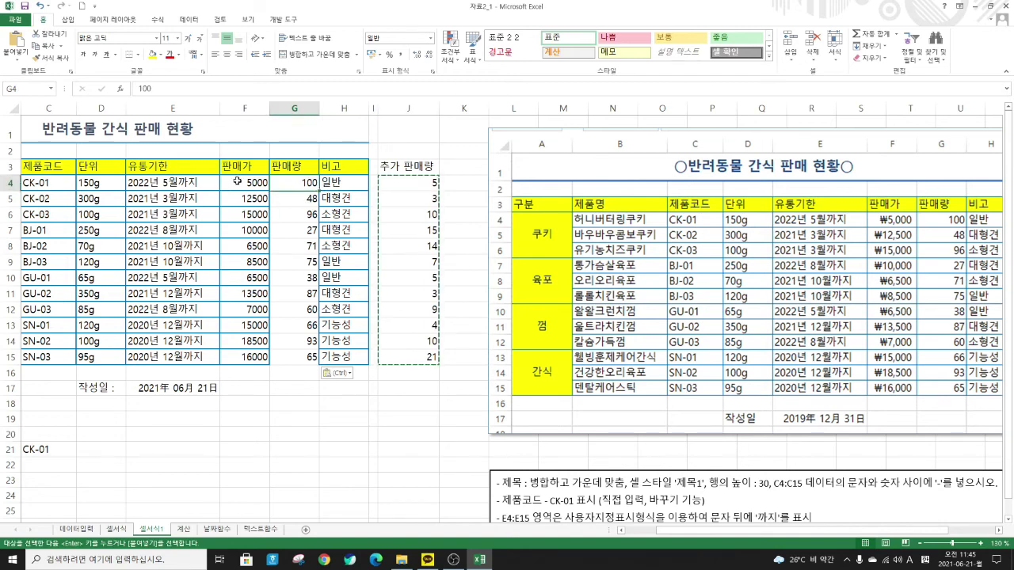
click(251, 182)
key(ctrl+shift+Down)
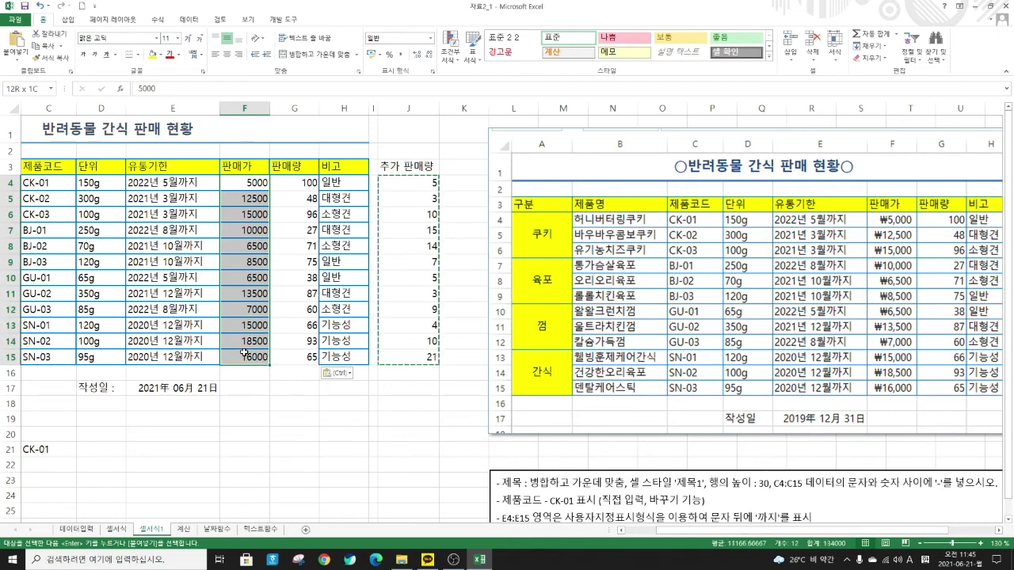
right_click(246, 183)
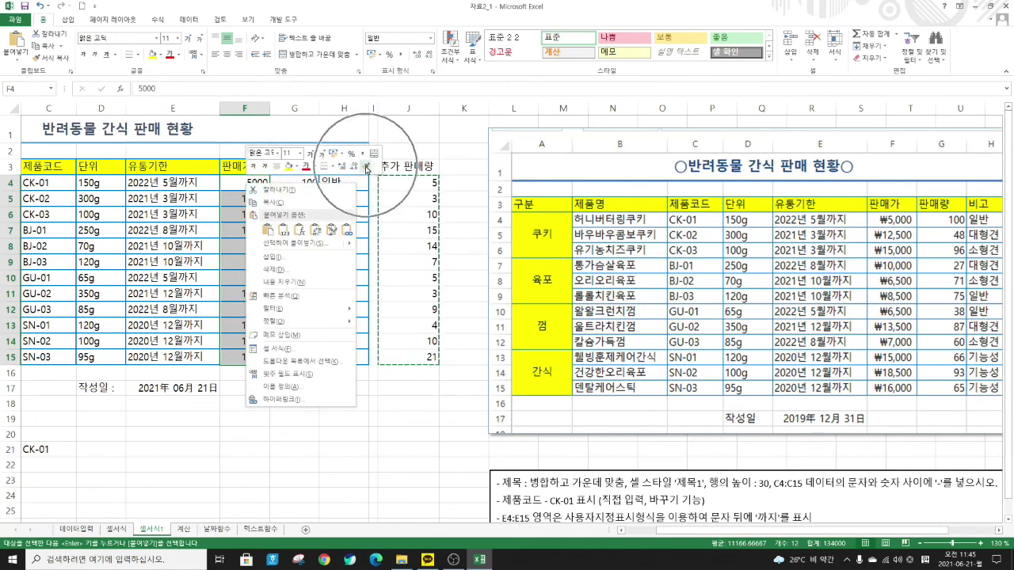
click(366, 167)
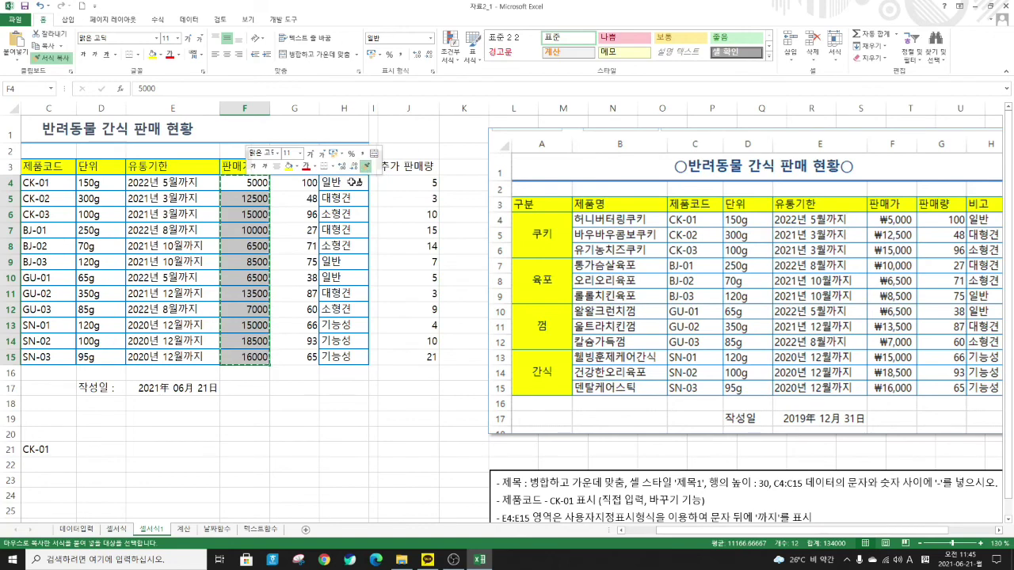
drag(294, 185, 294, 357)
click(374, 438)
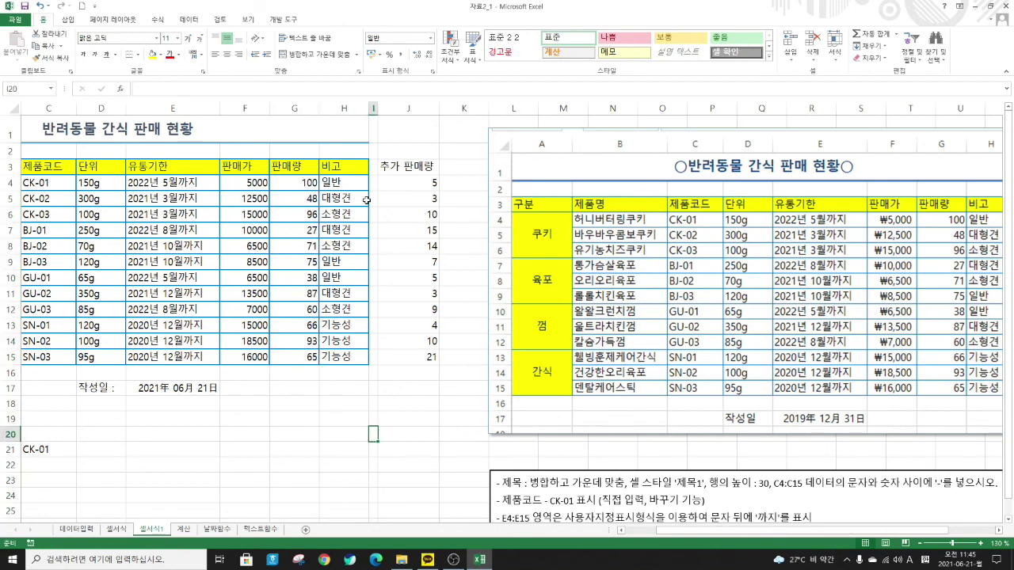
click(309, 401)
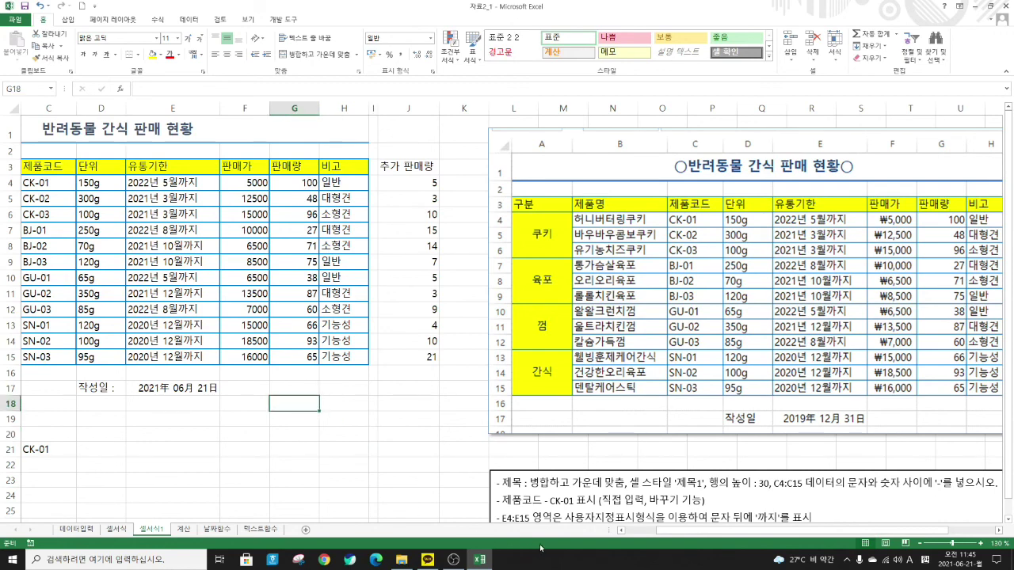
drag(816, 539, 784, 538)
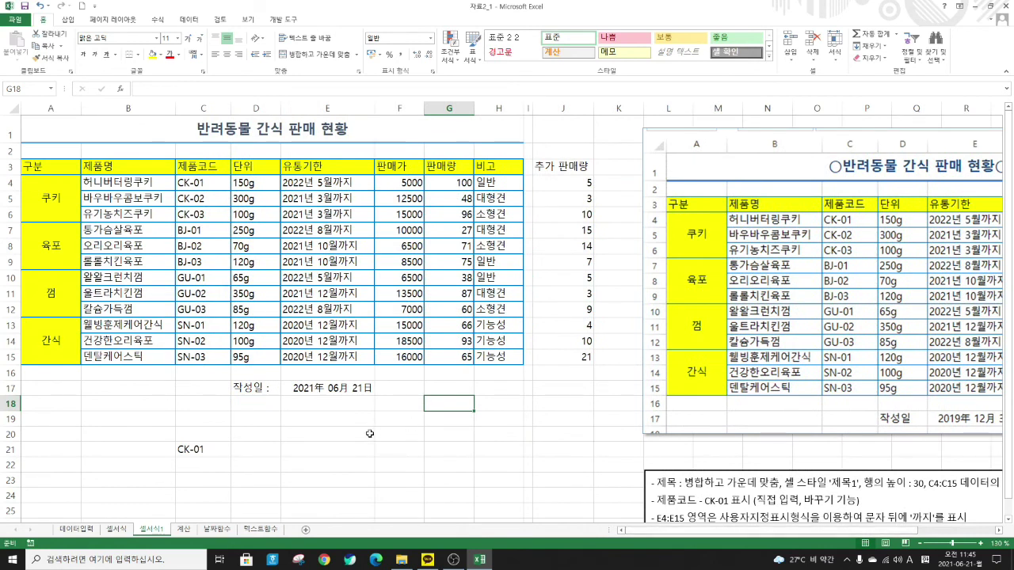